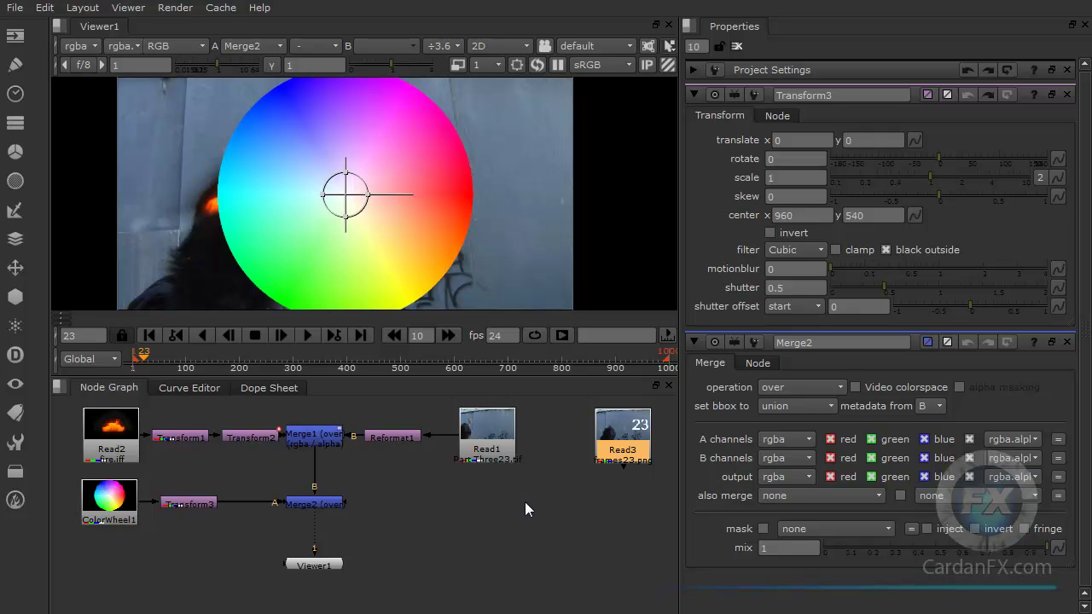
Nudge the Read3 node closer to Read1 and move the colour wheel with Transform3 to translate x 390, y 4.
mouse_move(623, 442)
left_mouse_down()
mouse_move(590, 441)
mouse_move(613, 442)
left_mouse_up()
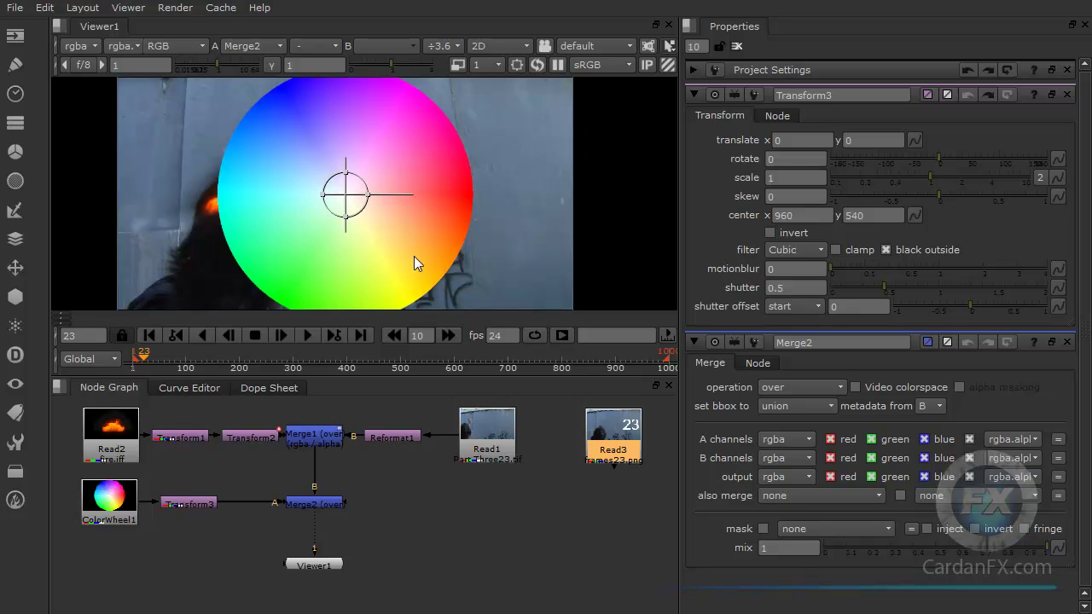
left_click_drag(334, 204, 430, 198)
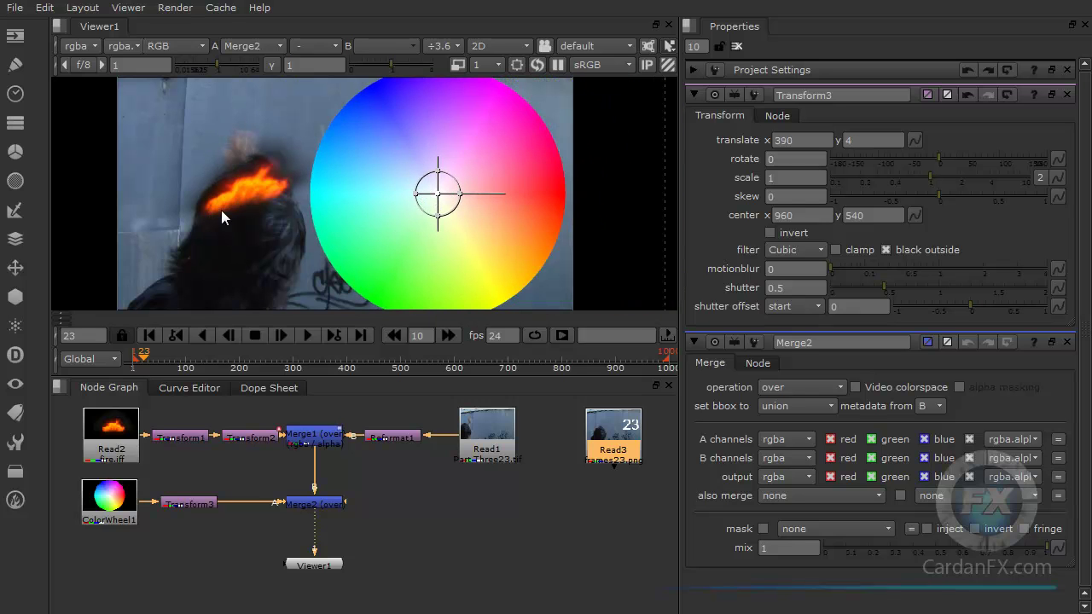
View the original Read1 footage, then connect the viewer back to Merge2.
left_click(488, 445)
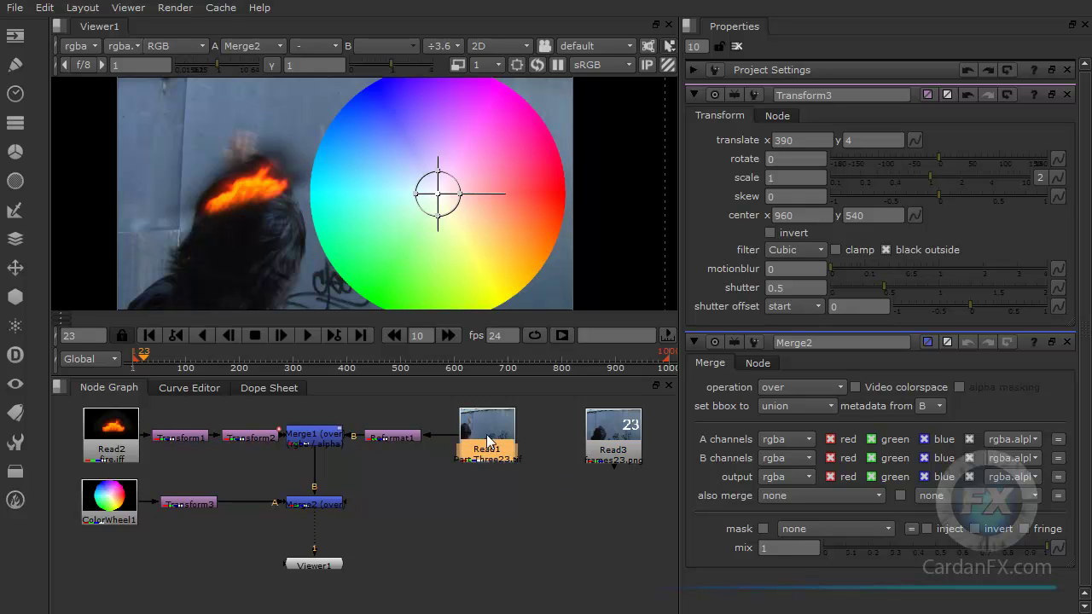
key("1")
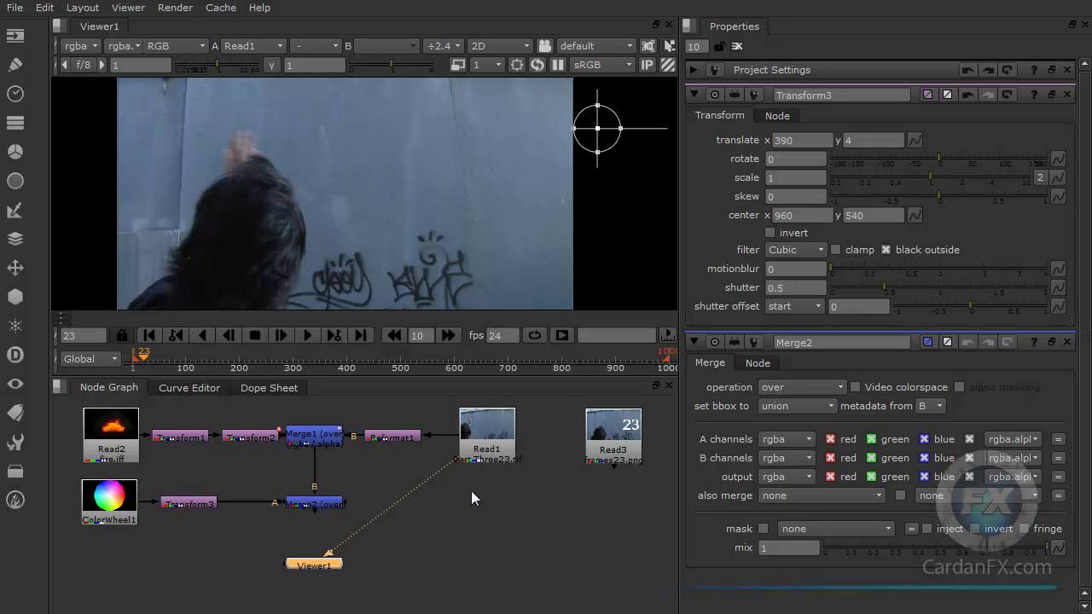
left_click_drag(328, 548, 314, 505)
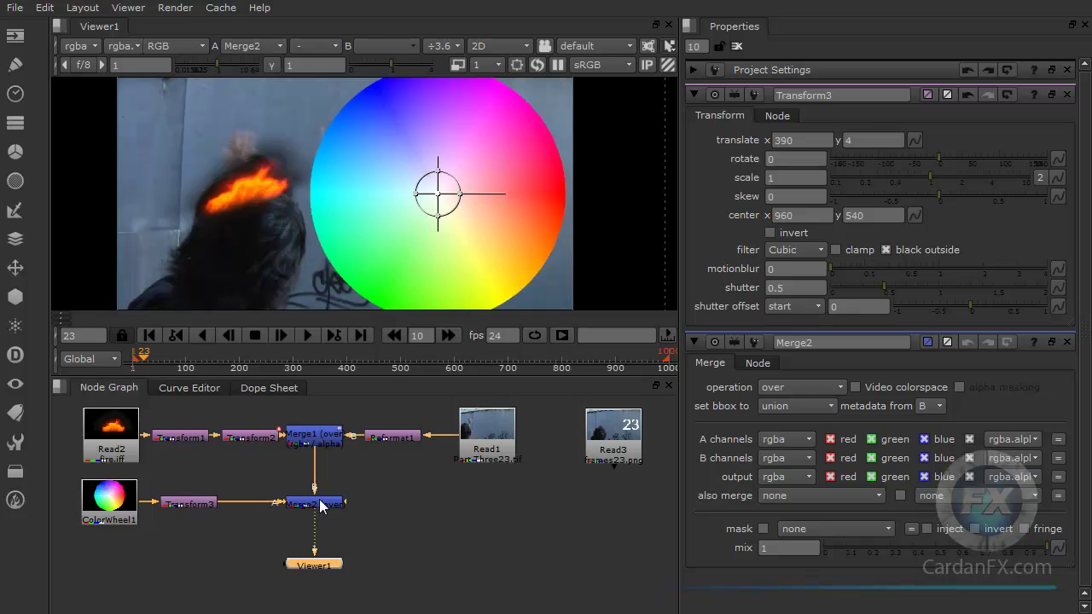
Preview the Merge1 fire composite in the viewer, then return to the full Merge2 composite and deselect the nodes.
left_click(195, 502)
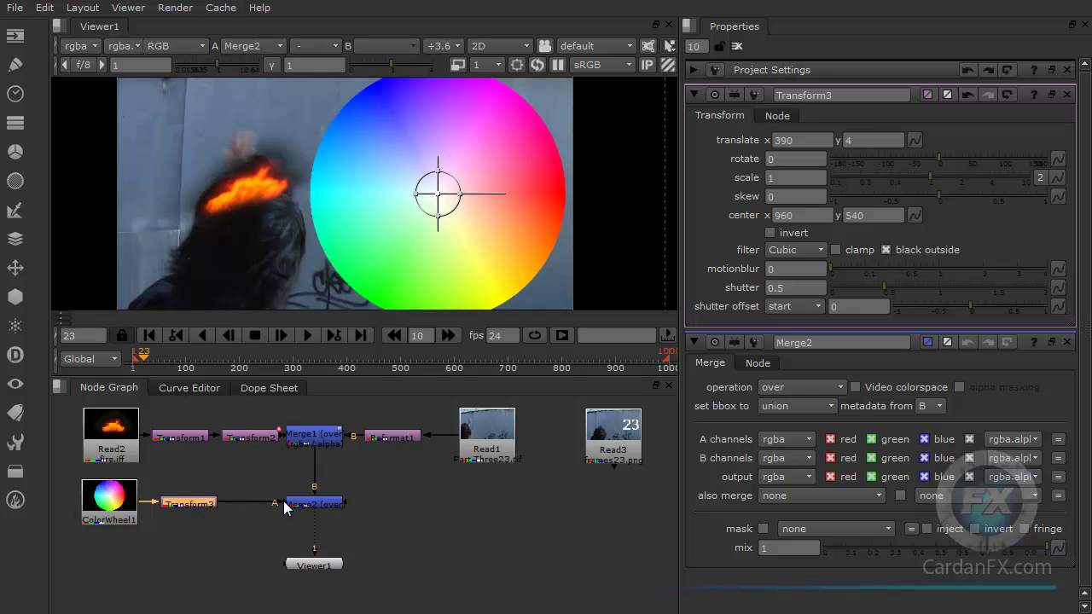
left_click(316, 442)
key("1")
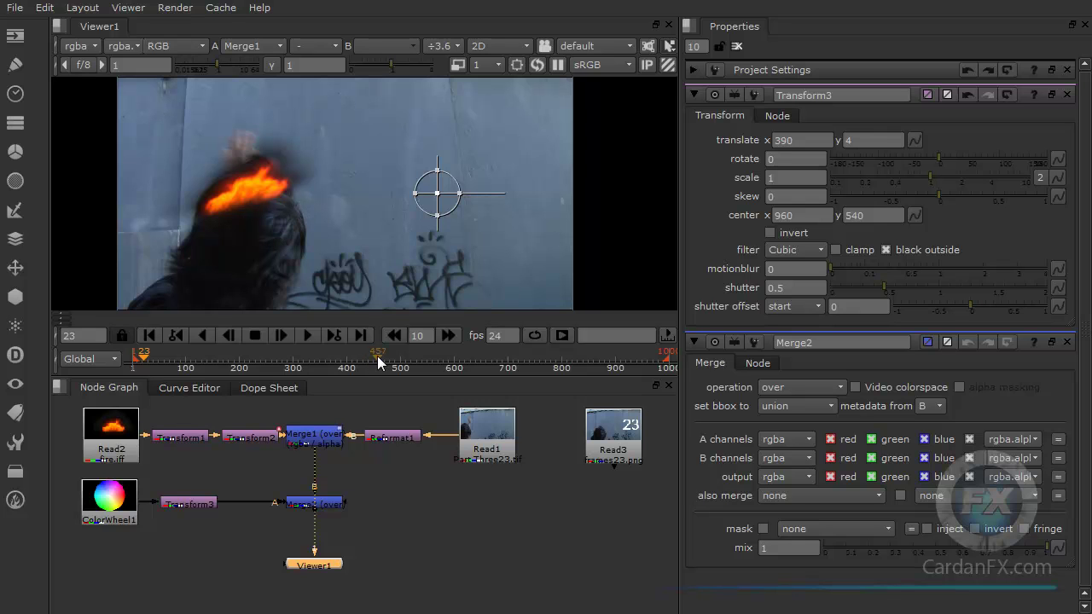
left_click(319, 440)
left_click(319, 504)
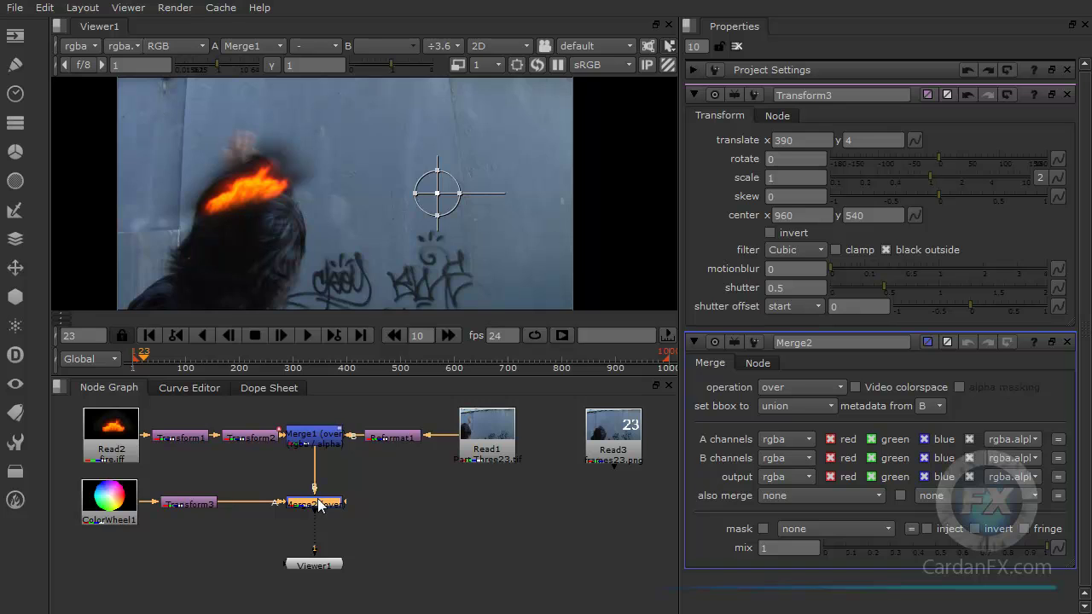
key("1")
left_click(419, 559)
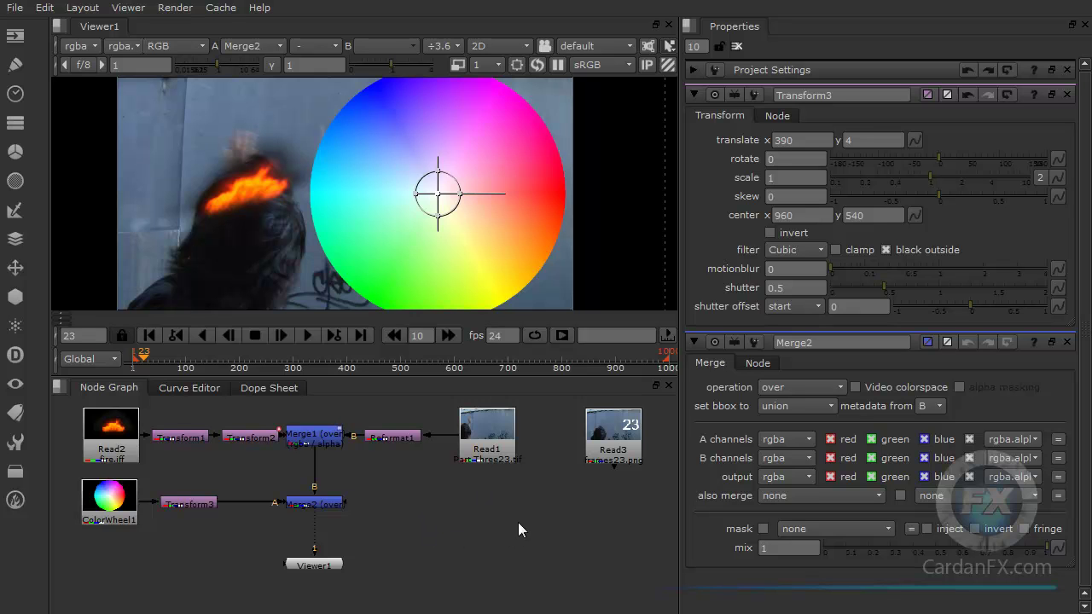
Switch proxy mode on and back off twice to compare the viewer image.
left_click(181, 9)
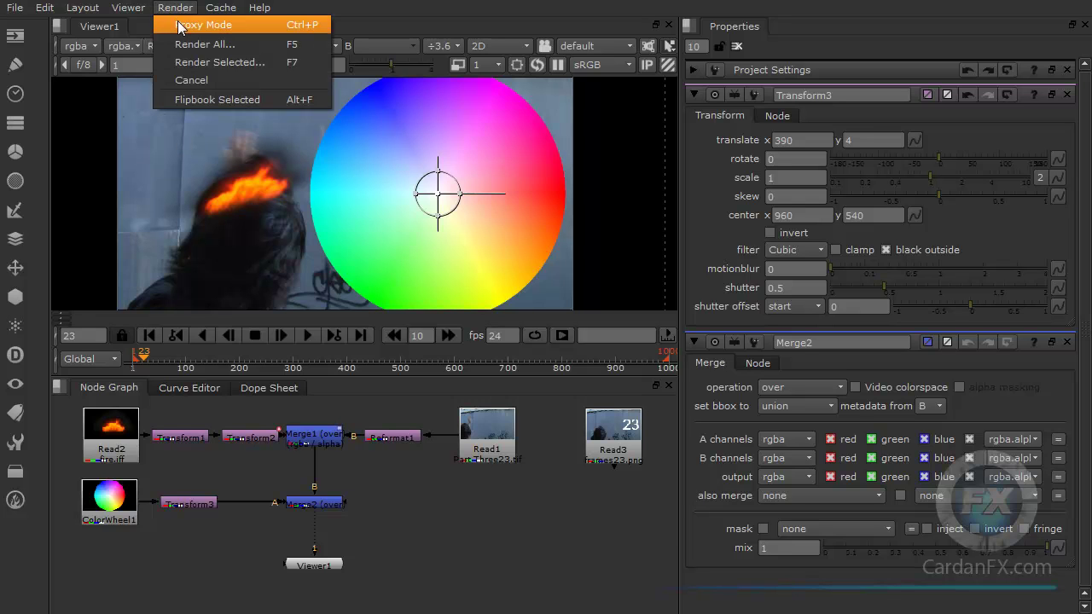
left_click(288, 27)
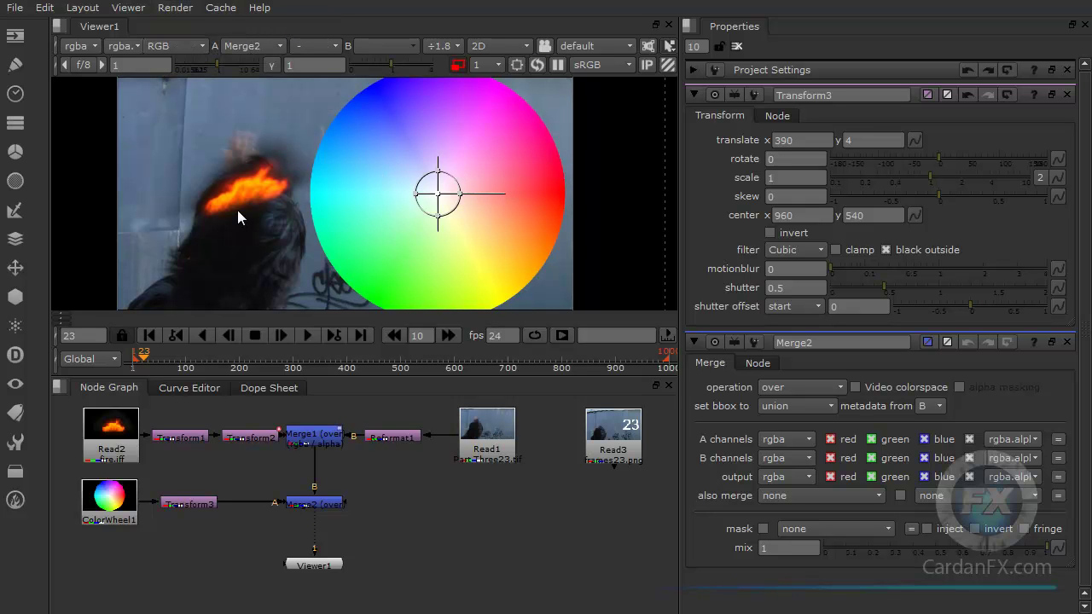
left_click(456, 65)
left_click(175, 8)
left_click(201, 24)
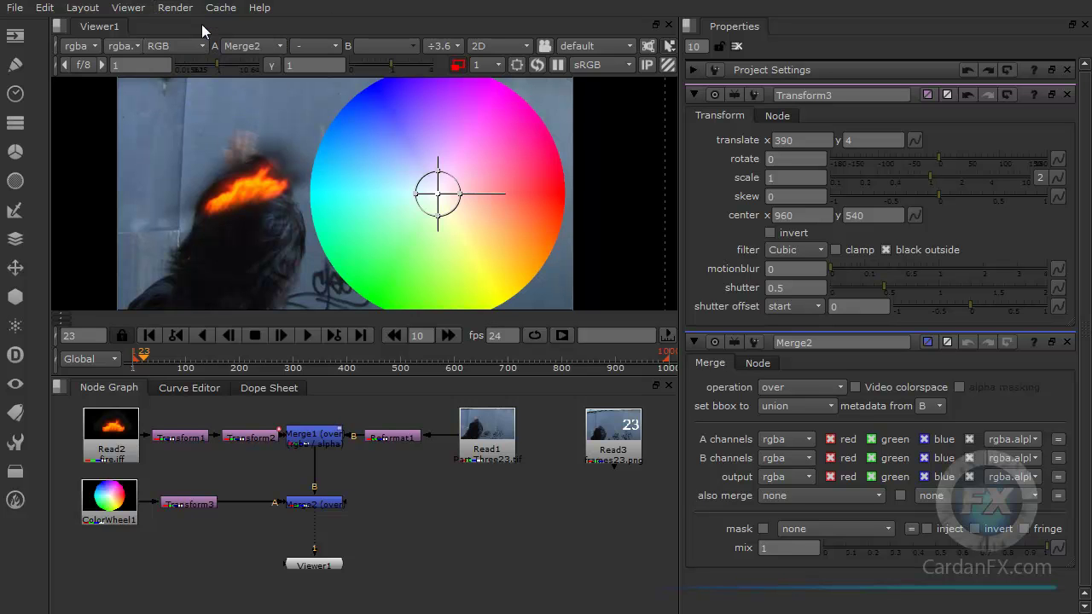
left_click(457, 65)
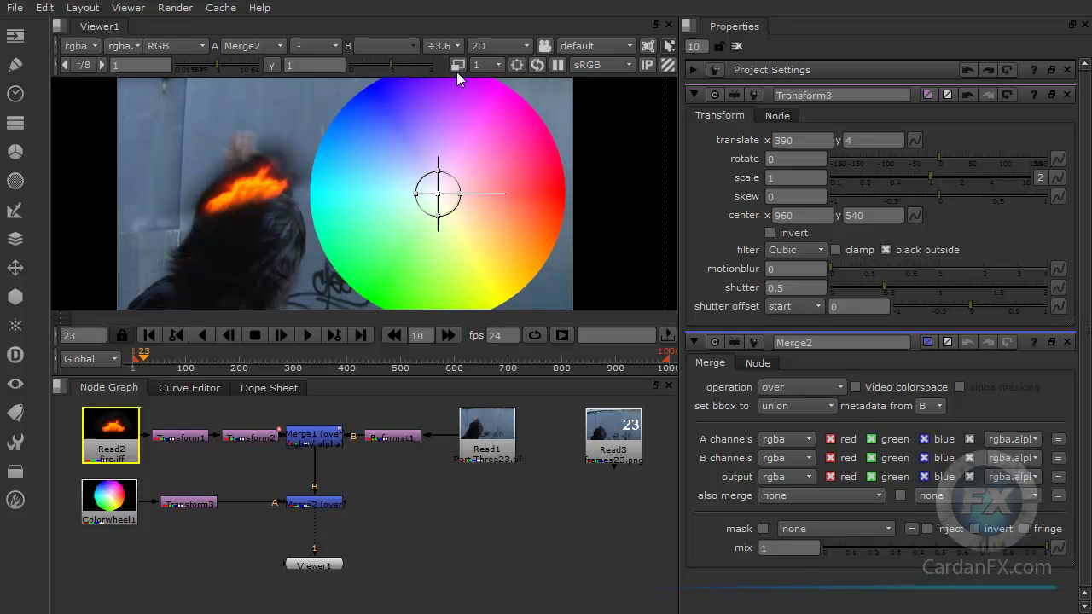
Open the settings for rendering all Write nodes and examine the available frame range options.
left_click(181, 9)
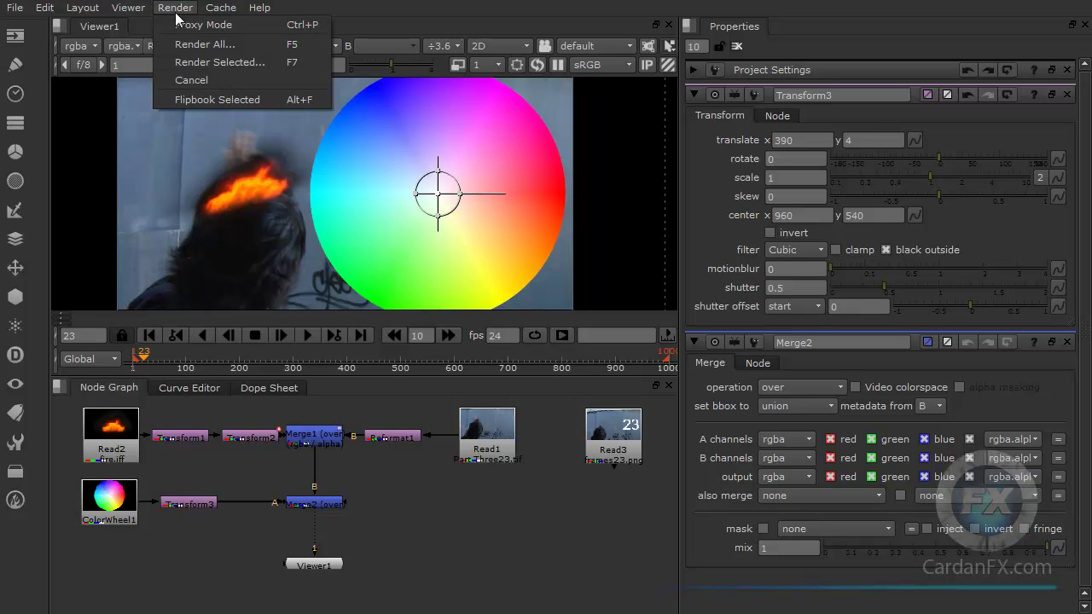
left_click(205, 44)
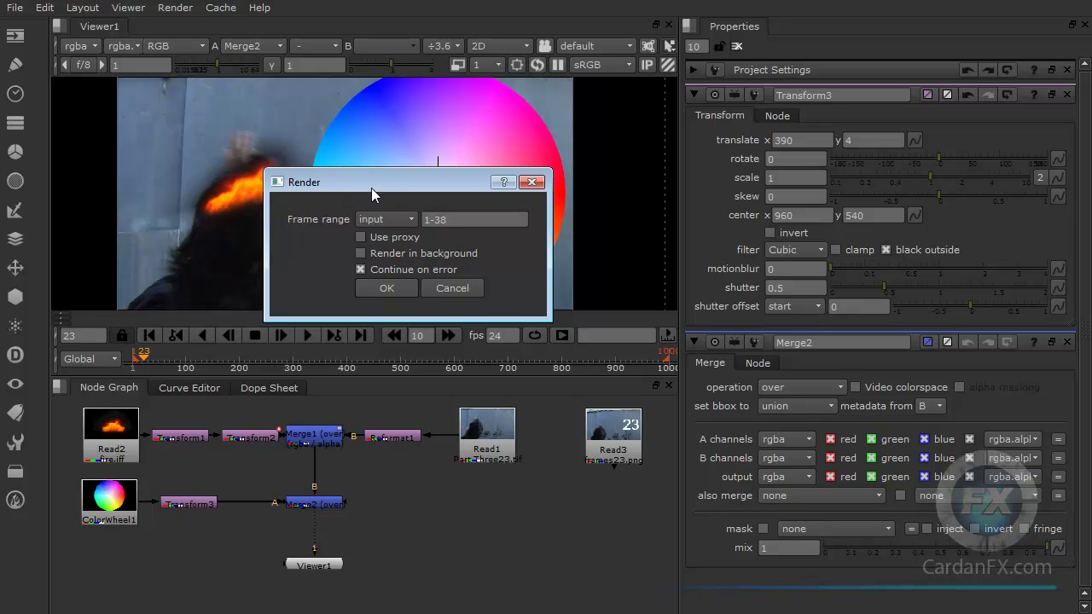
left_click_drag(396, 181, 390, 157)
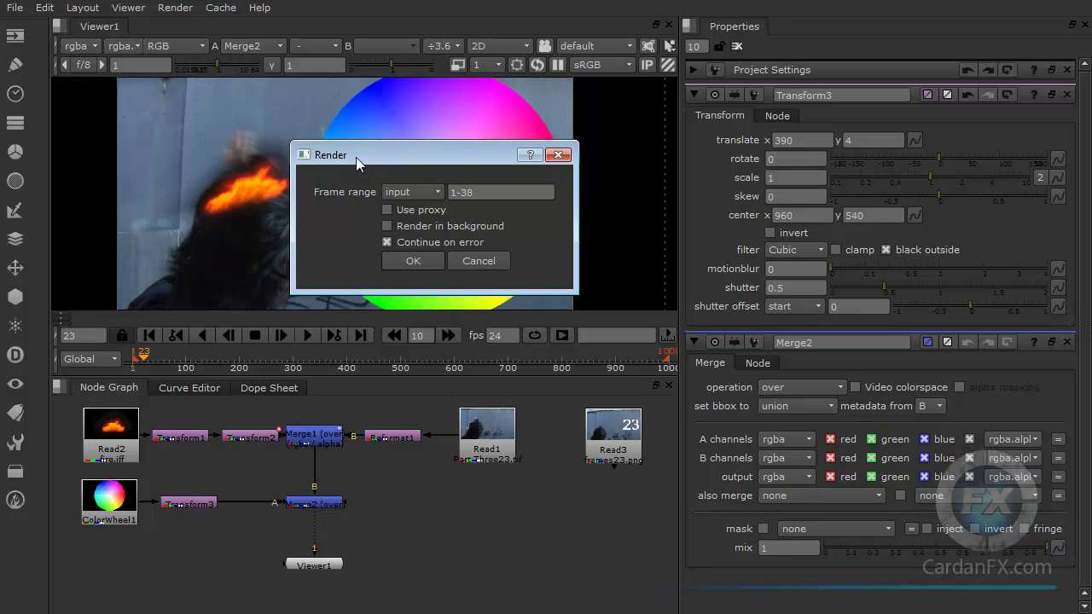
left_click_drag(372, 154, 386, 150)
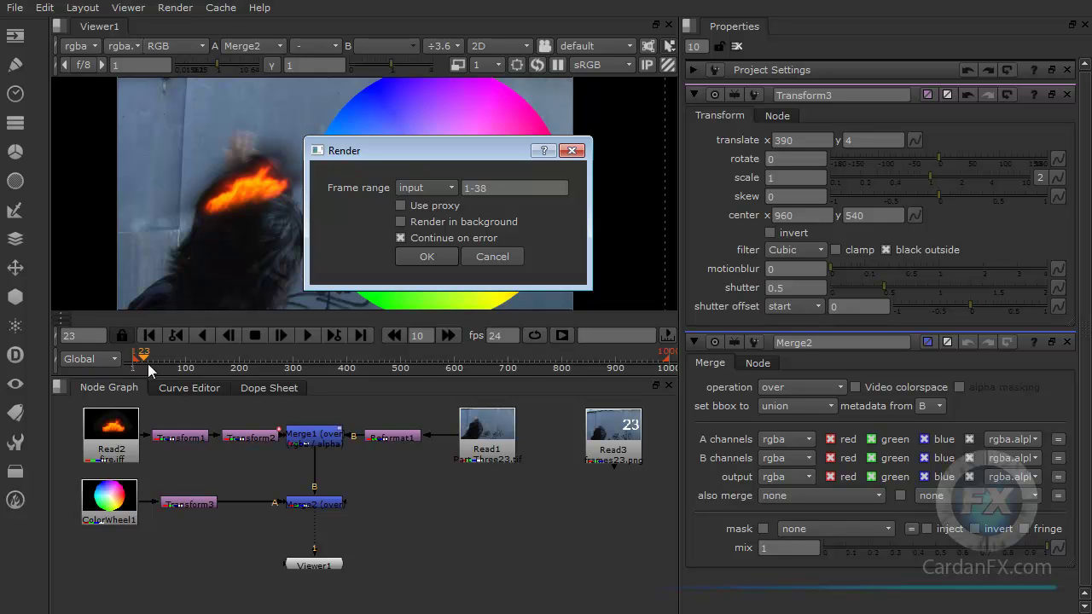
left_click(448, 187)
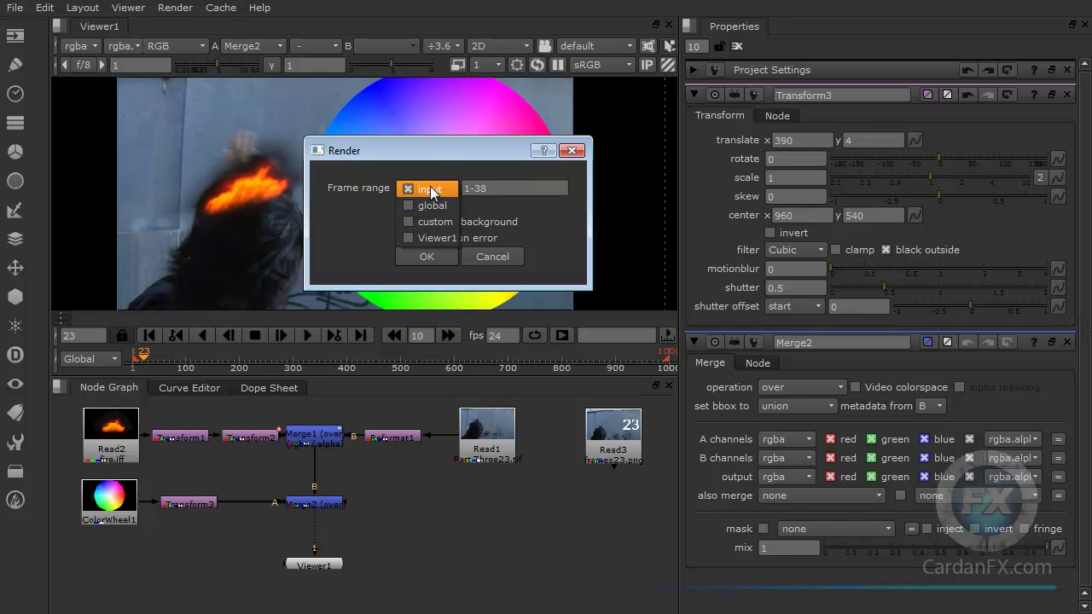
left_click(439, 155)
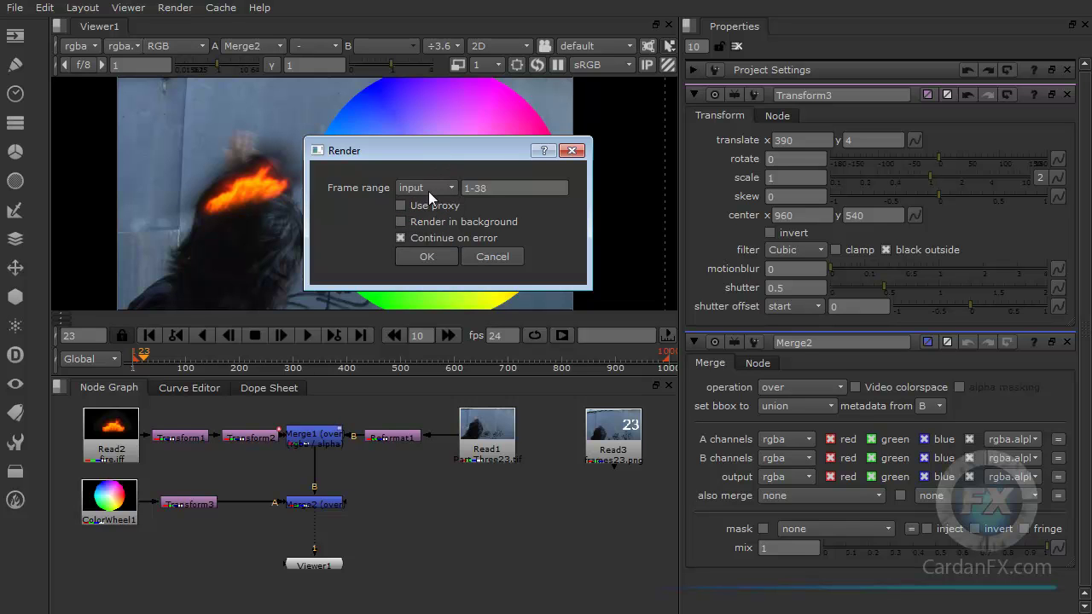
Try to render all with the custom frame range 1-1.
double_click(503, 188)
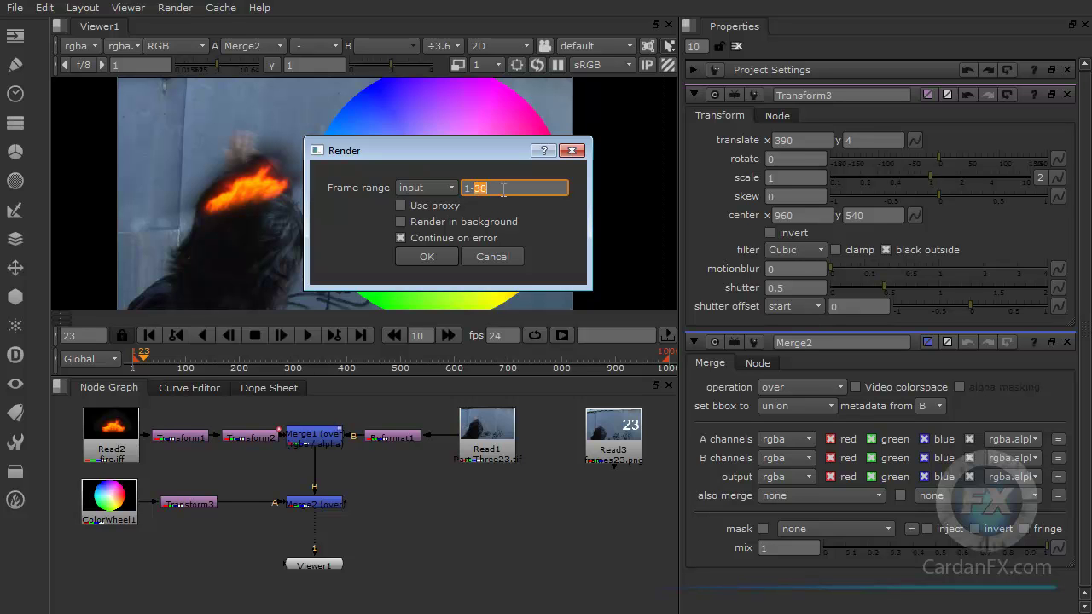
type("1")
left_click(401, 206)
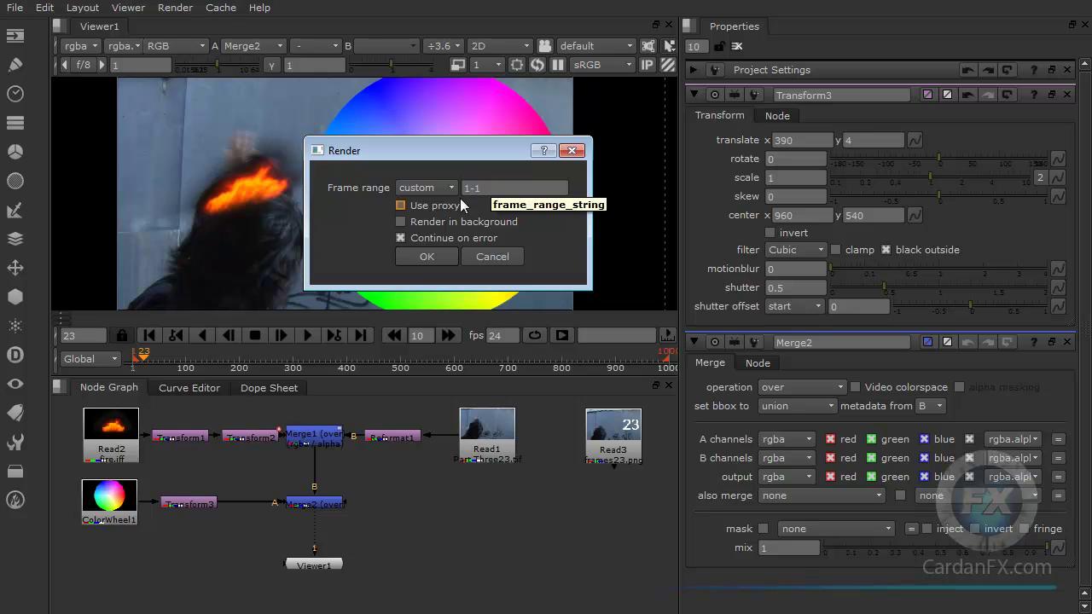
left_click(425, 257)
left_click_drag(422, 227, 418, 203)
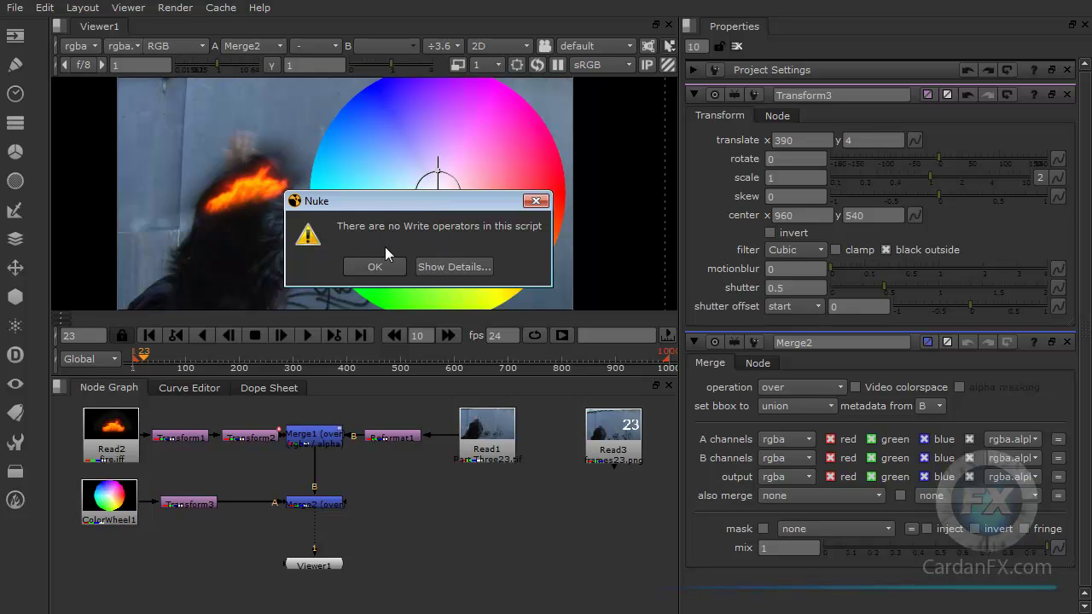
left_click(372, 266)
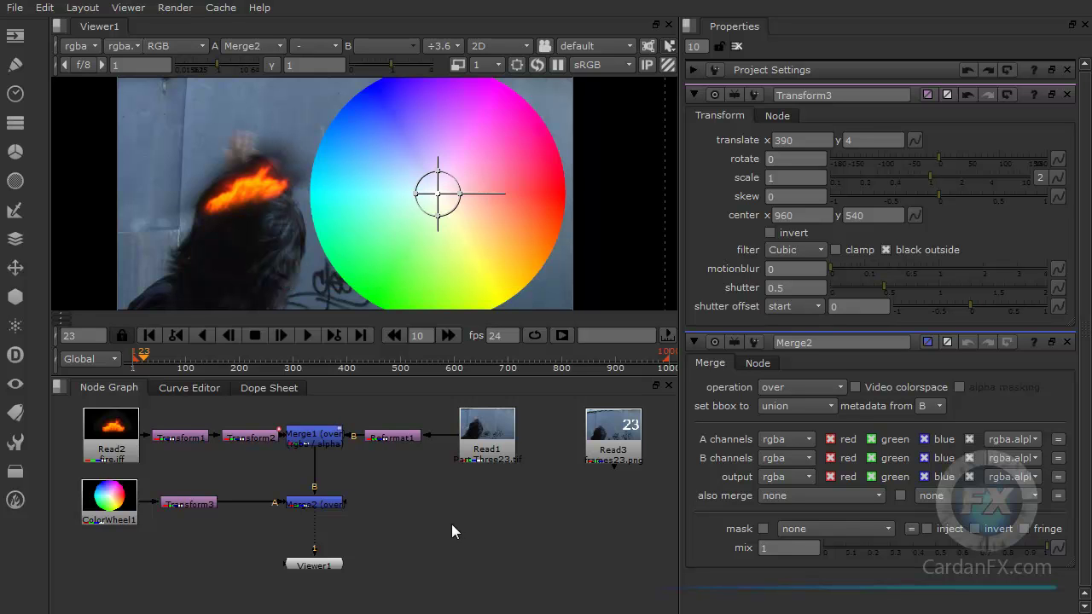
Add a Write node to the node graph and connect its input to Merge1.
left_click(14, 36)
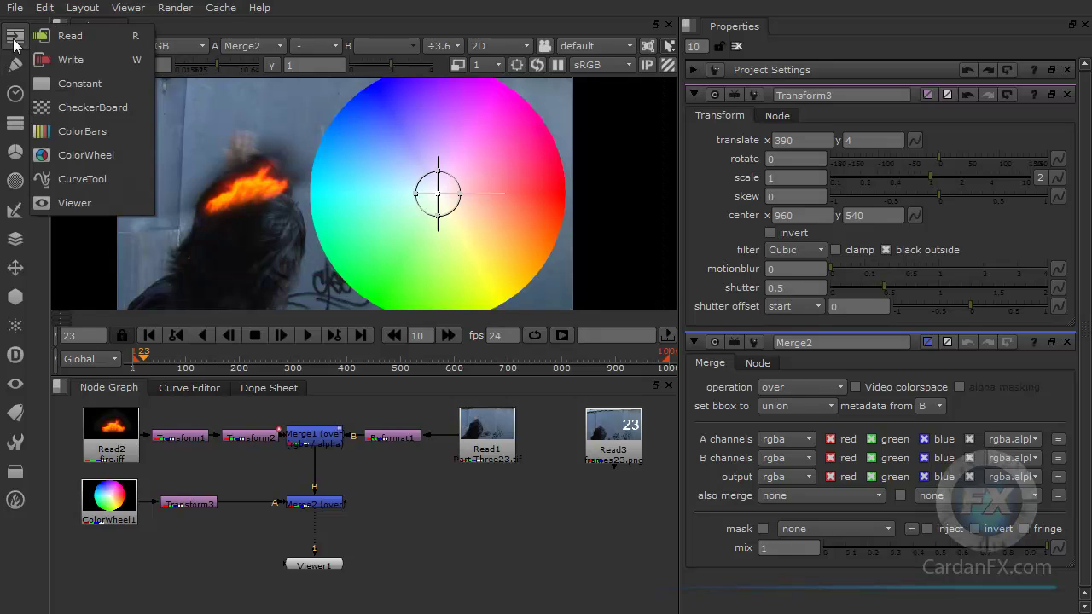
left_click(77, 62)
left_click_drag(440, 527, 314, 441)
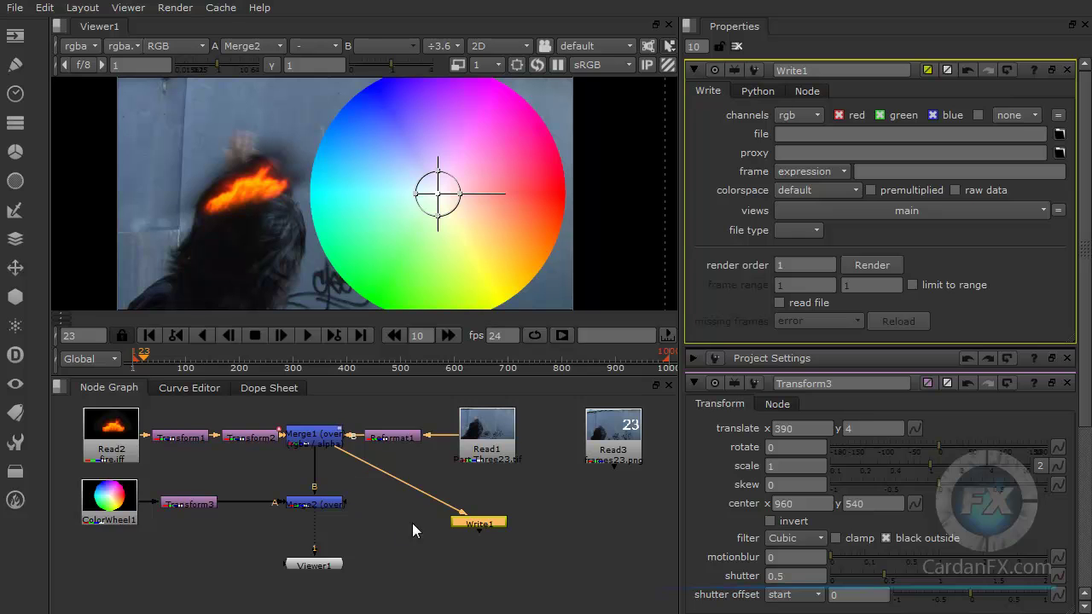
Reconnect the Write1 input to Merge2 and show Merge2 in the viewer.
scroll(333, 456, "up", 2)
scroll(333, 456, "up", 1)
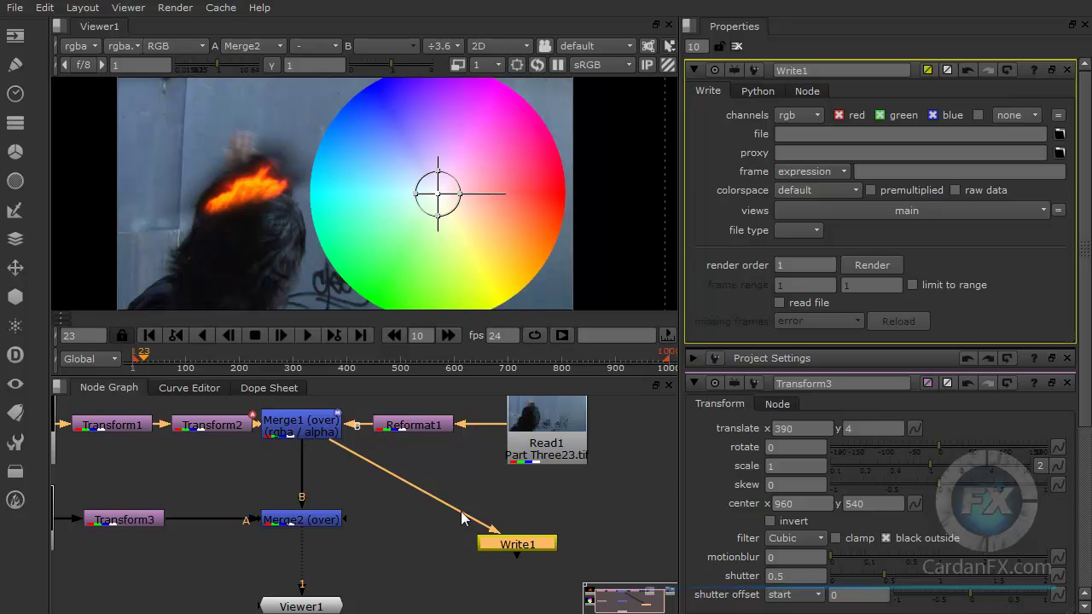
scroll(471, 540, "down", 2)
left_click_drag(502, 543, 501, 552)
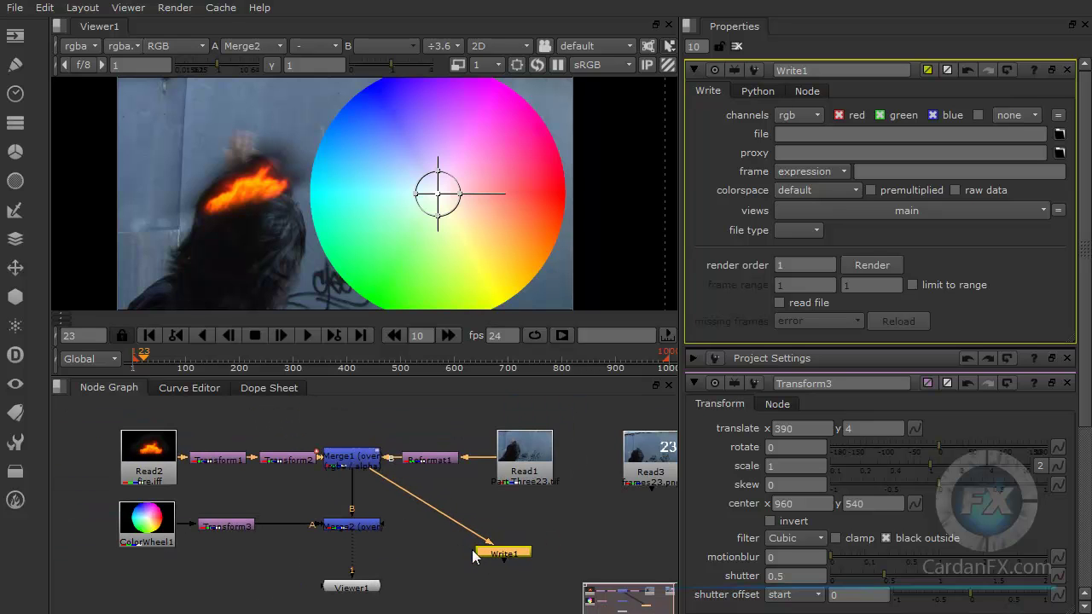
left_click_drag(353, 554, 494, 532)
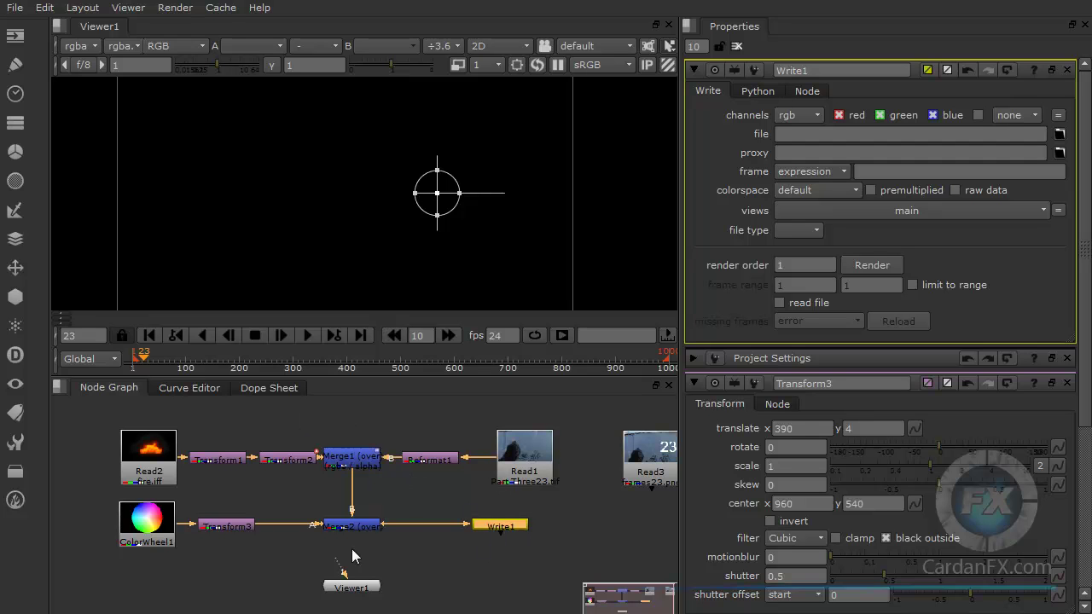
key("1")
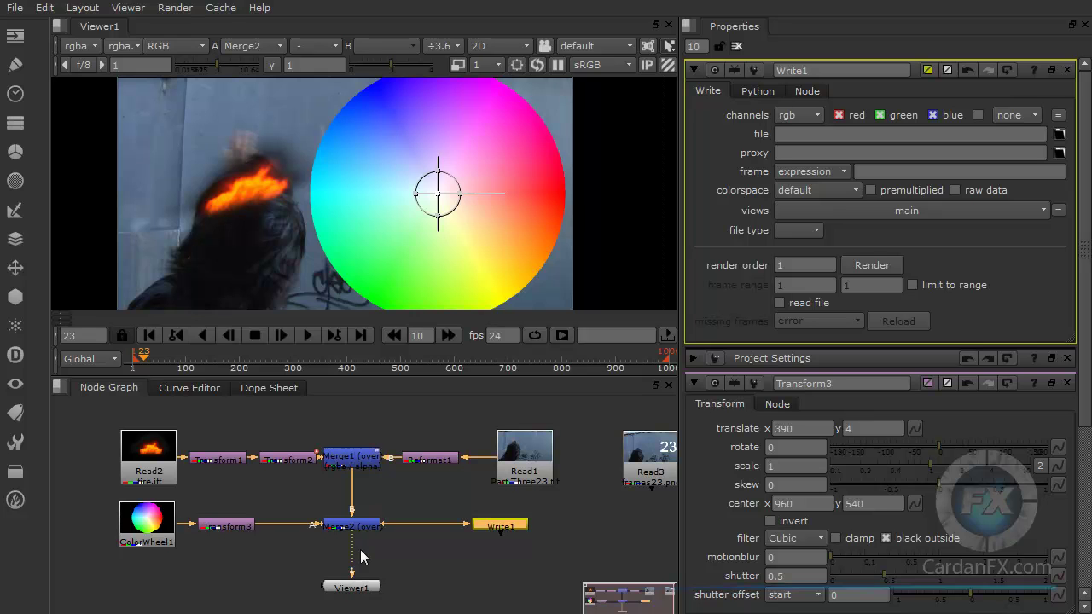
Attach Viewer1 to Read1, move it aside, and place Write1 directly below Merge2.
left_click_drag(352, 570, 516, 469)
left_click_drag(356, 587, 609, 551)
left_click_drag(499, 525, 352, 575)
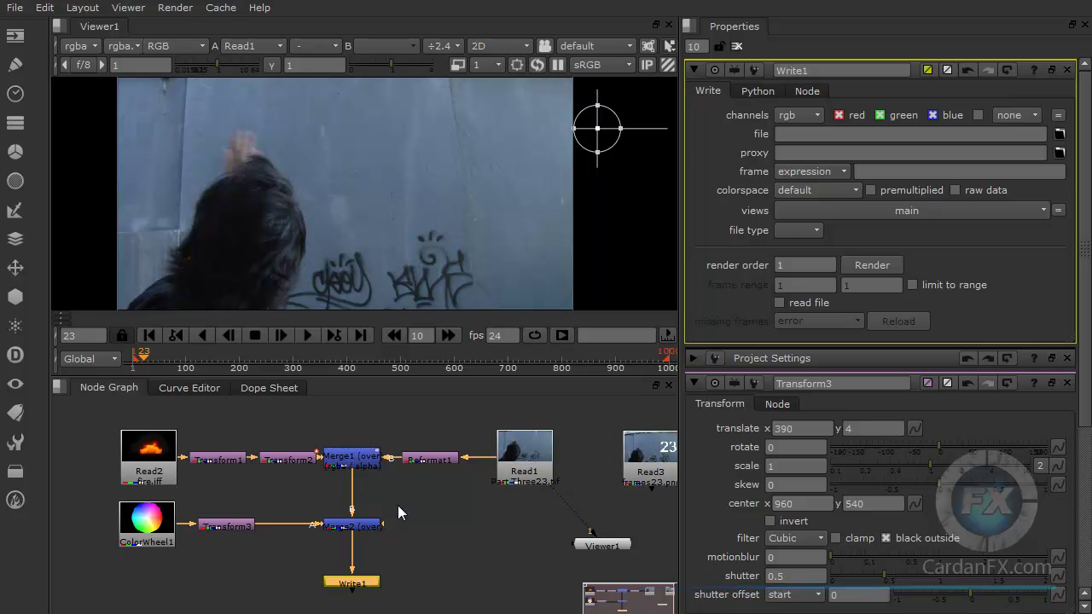
left_click_drag(607, 546, 577, 509)
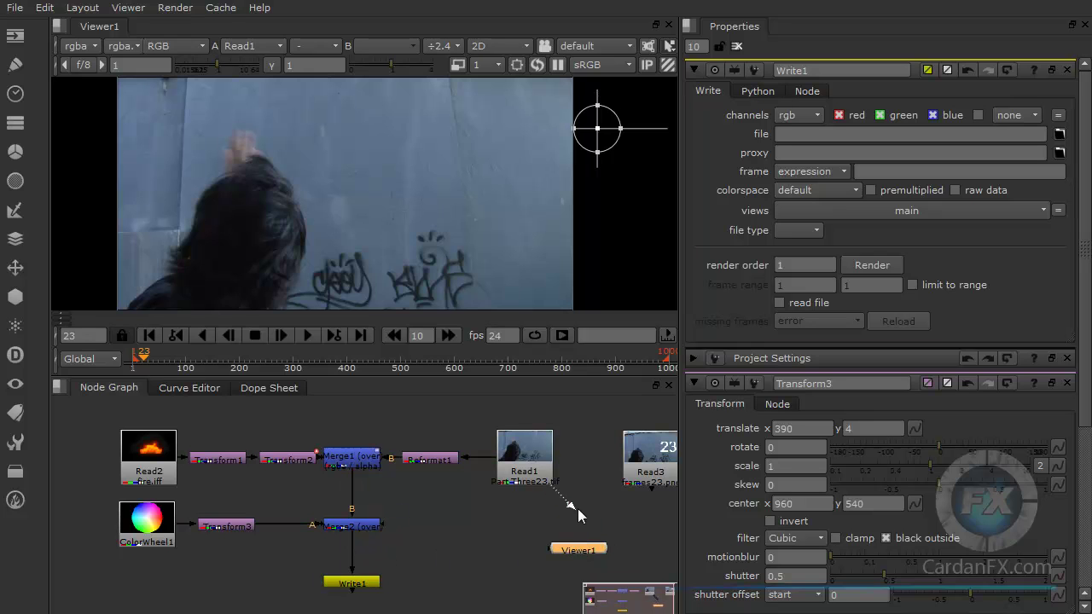
Move Write1 down beside Merge2, connect Viewer1 to its output directly beneath it, and select Write1.
left_click_drag(580, 550, 517, 576)
left_click_drag(351, 583, 479, 545)
left_click_drag(517, 576, 479, 544)
left_click_drag(428, 589, 480, 587)
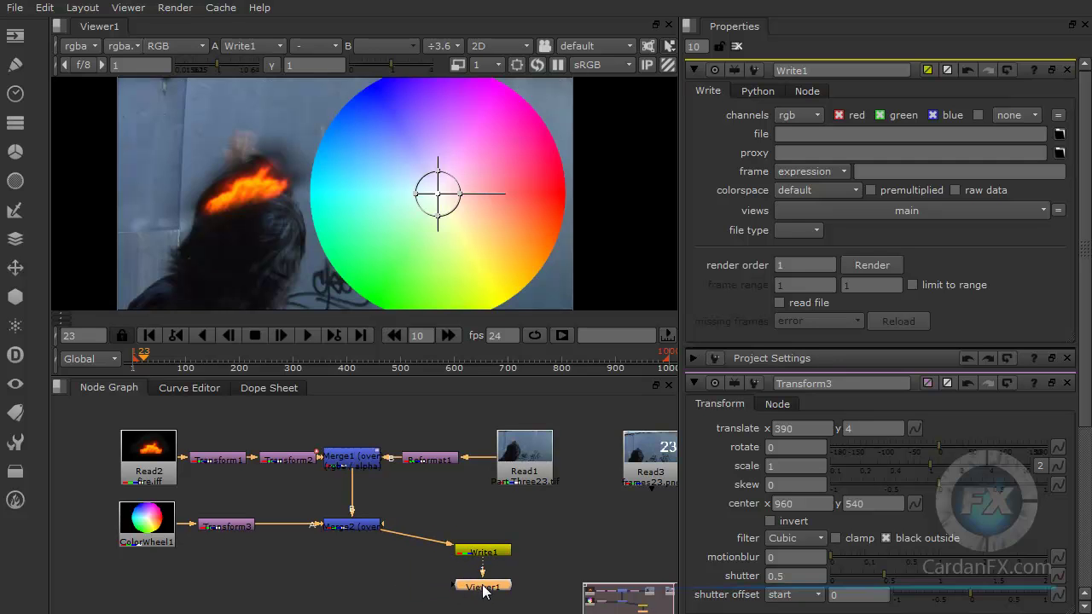
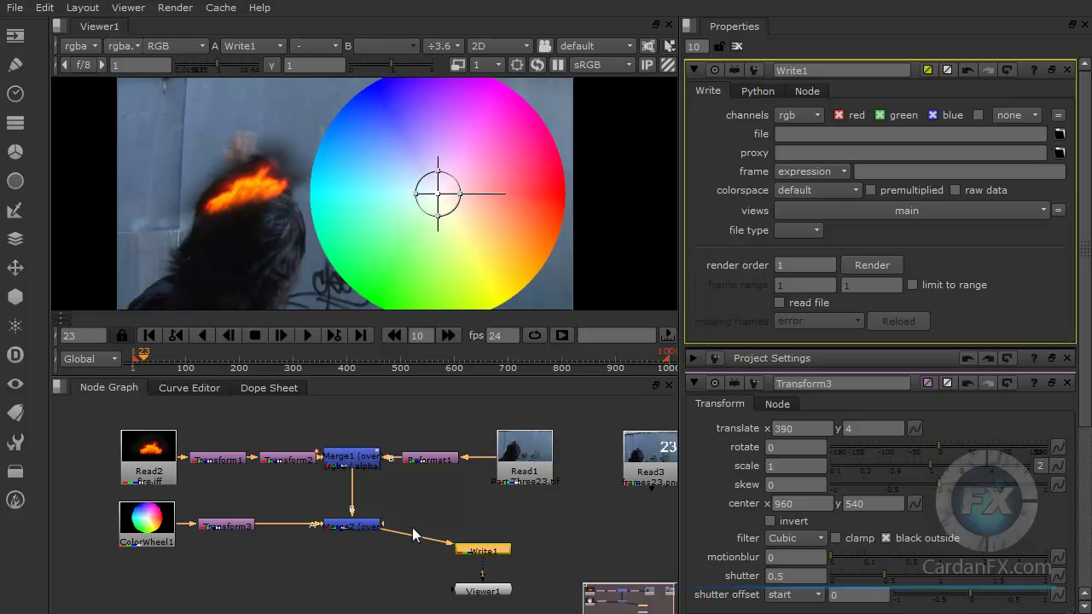
left_click(482, 589)
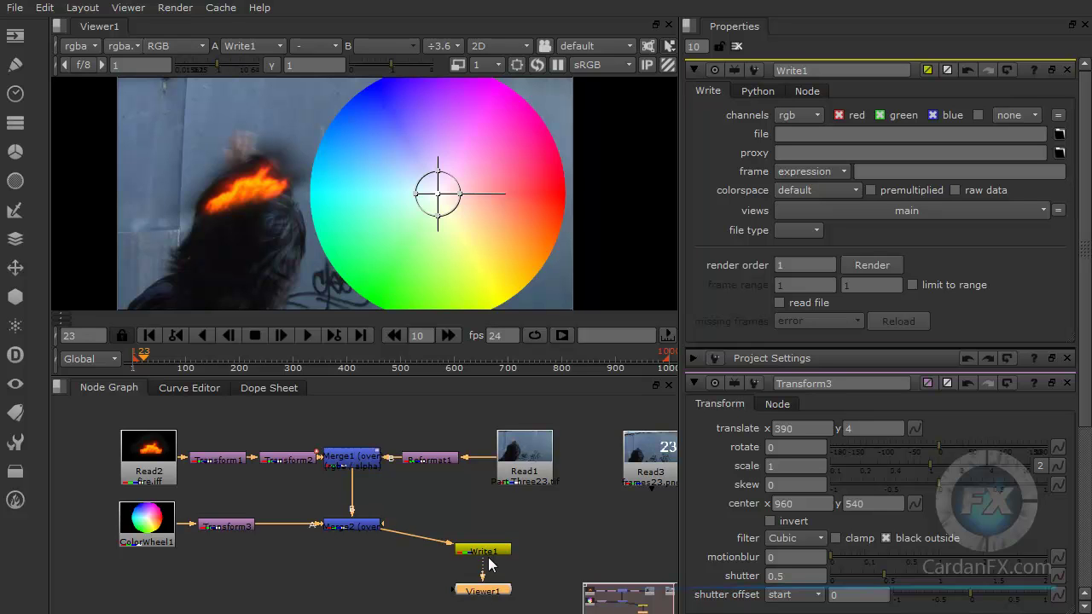
left_click(486, 553)
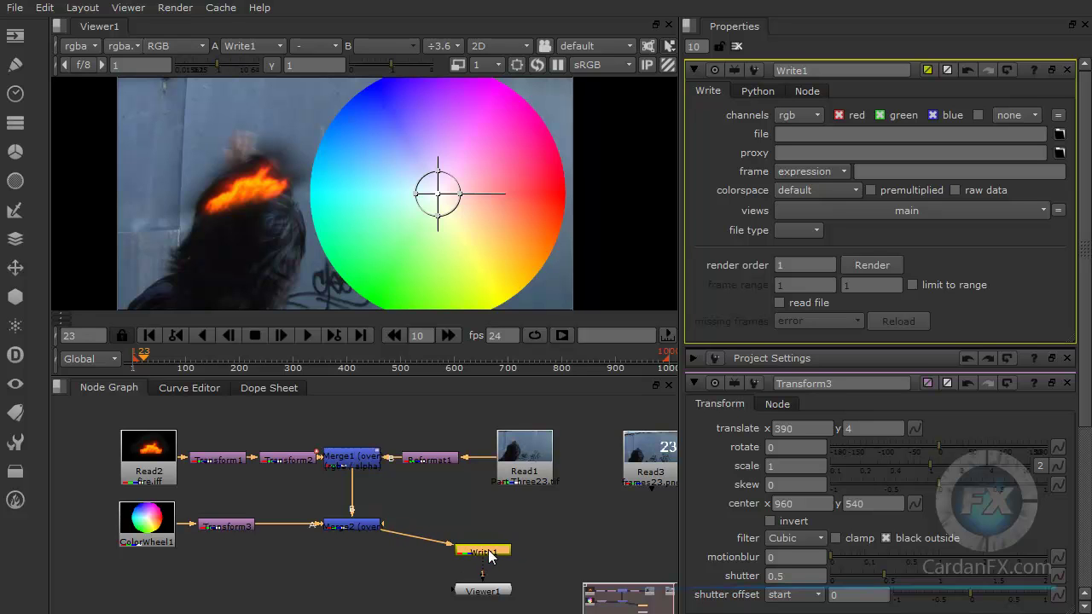
Place Write1 directly below Merge2 and preview Read1 and Read3 through the viewer's second input.
left_click_drag(503, 551, 362, 563)
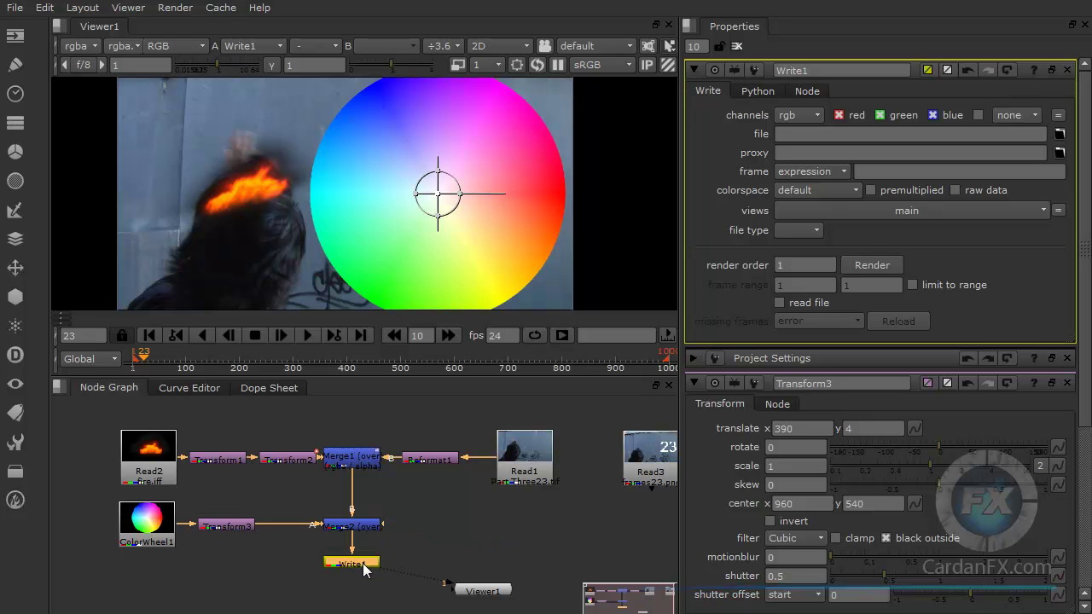
left_click_drag(500, 594, 478, 594)
left_click(520, 465)
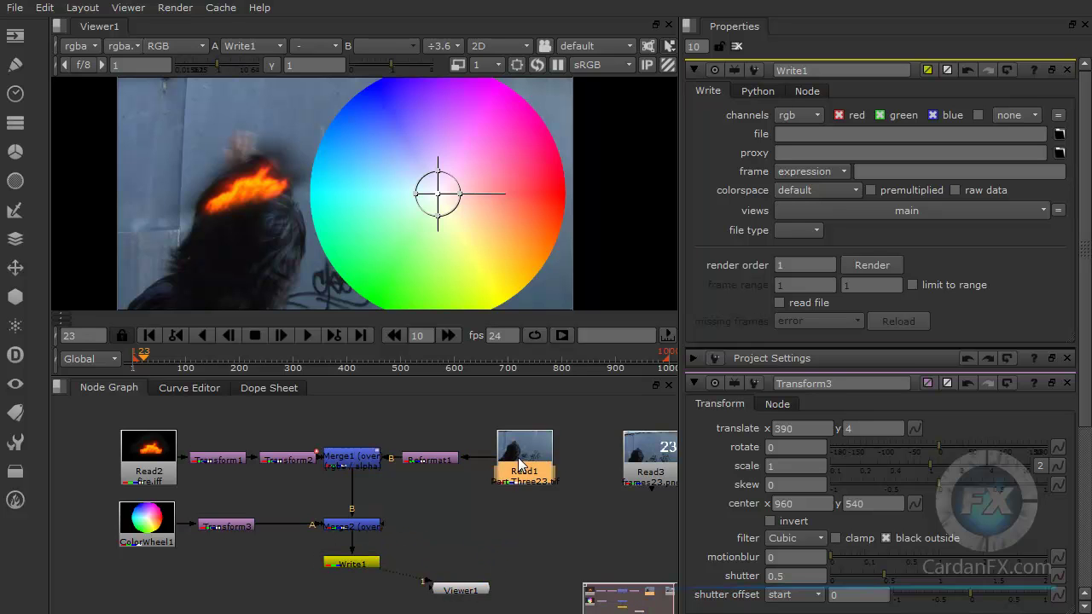
key("2")
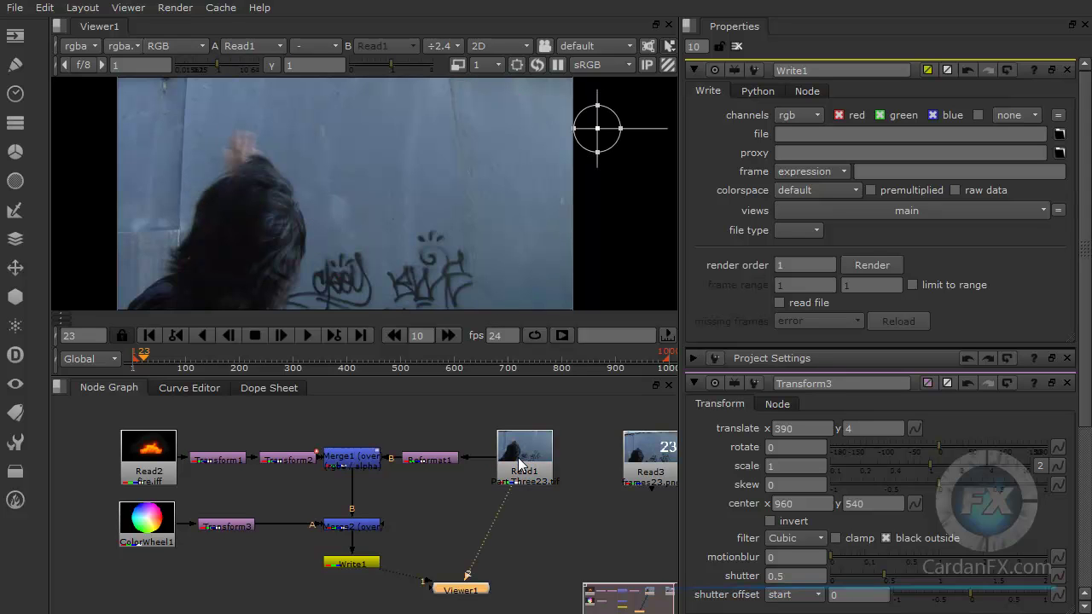
left_click_drag(649, 468, 607, 471)
key("2")
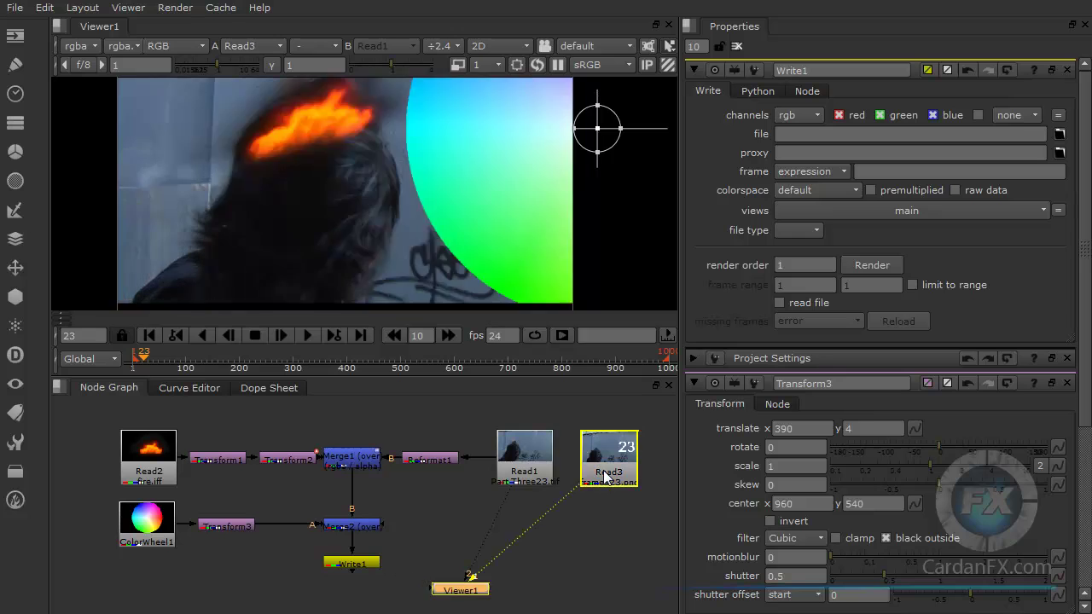
Show only Write1 in the viewer by removing its second connection, and place Viewer1 directly beneath Write1.
left_click(358, 566)
key("1")
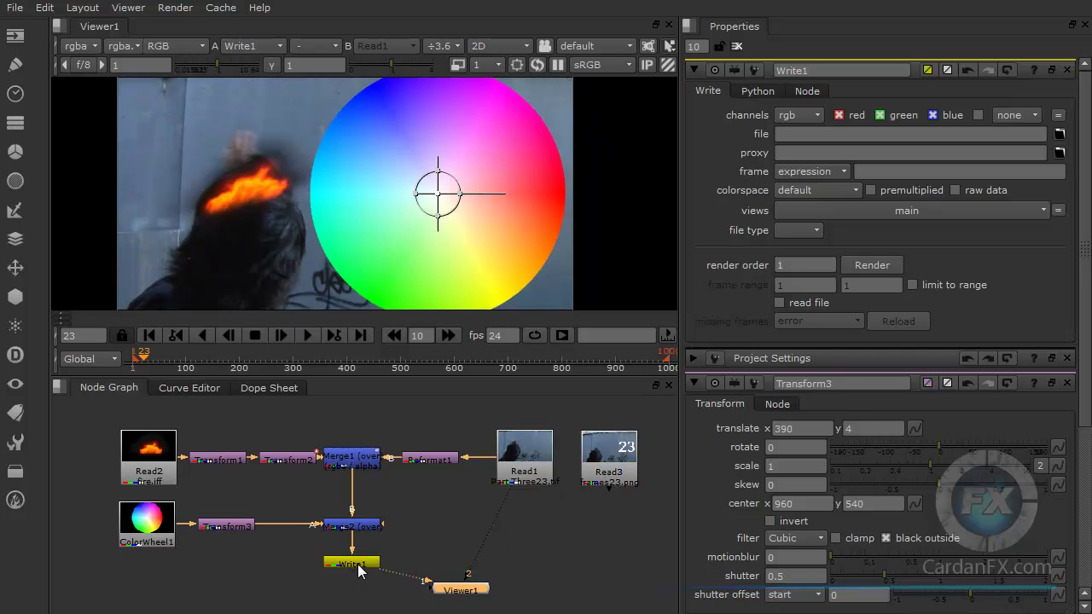
left_click_drag(468, 574, 476, 572)
left_click_drag(605, 460, 618, 460)
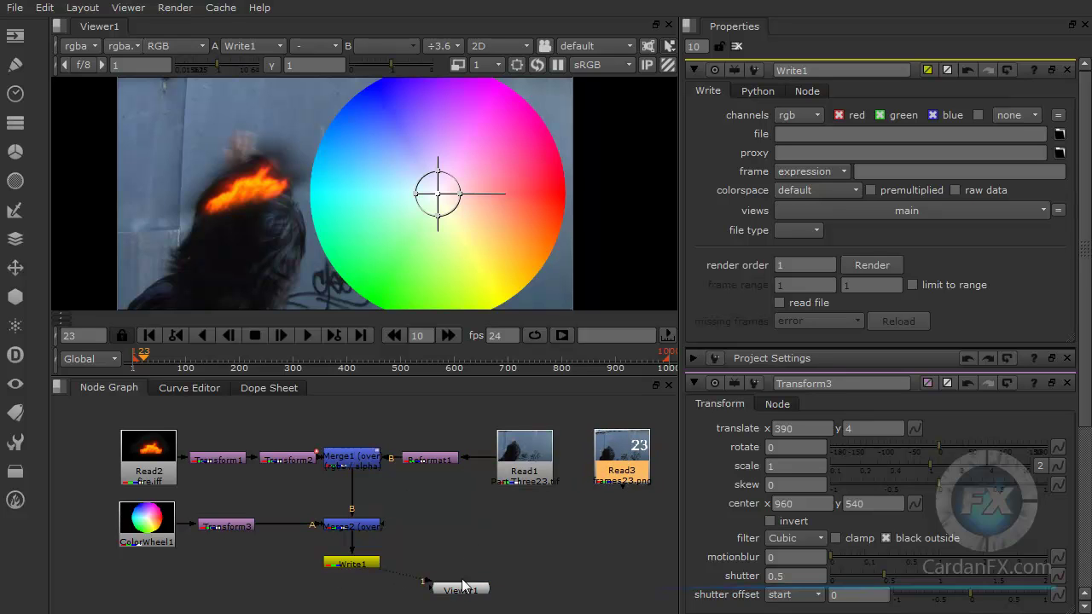
left_click_drag(465, 596, 361, 555)
Try to render all Write nodes for the custom frame range 1-1.
left_click(175, 9)
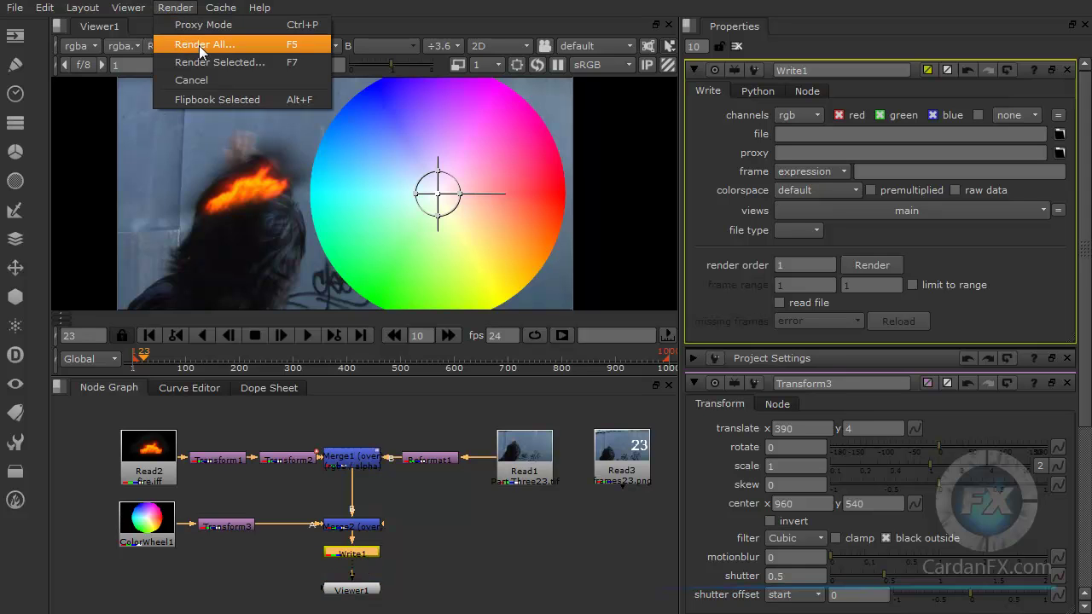
left_click(196, 43)
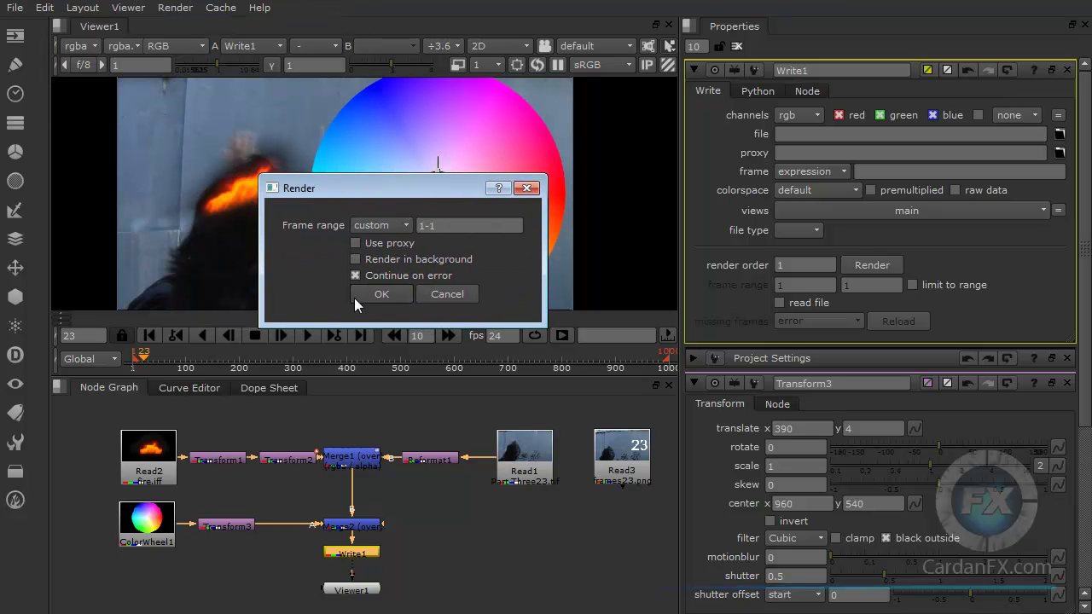
left_click(311, 288)
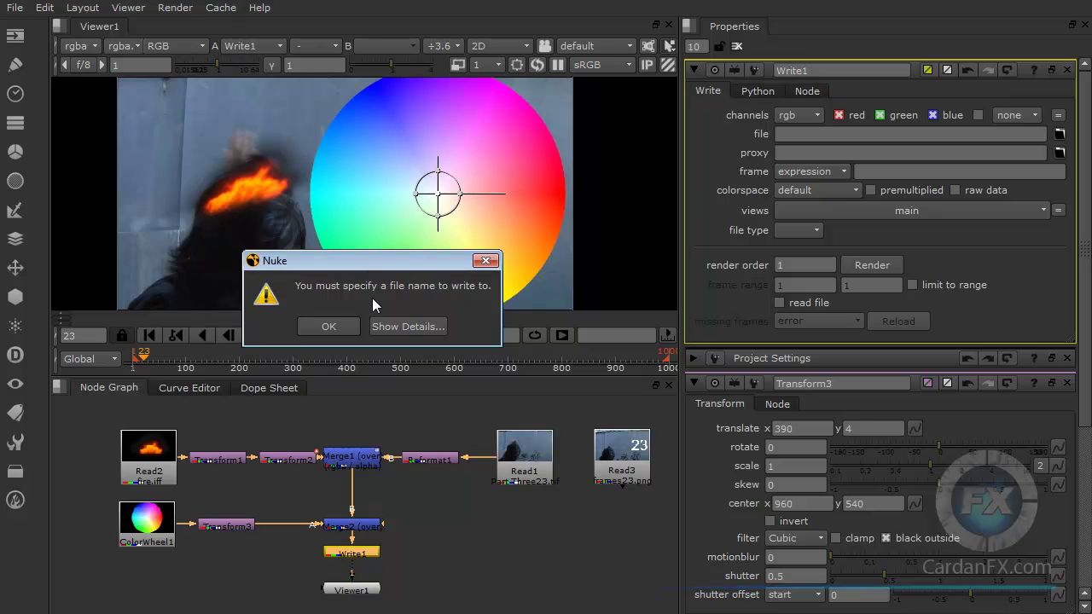
left_click_drag(373, 259, 444, 257)
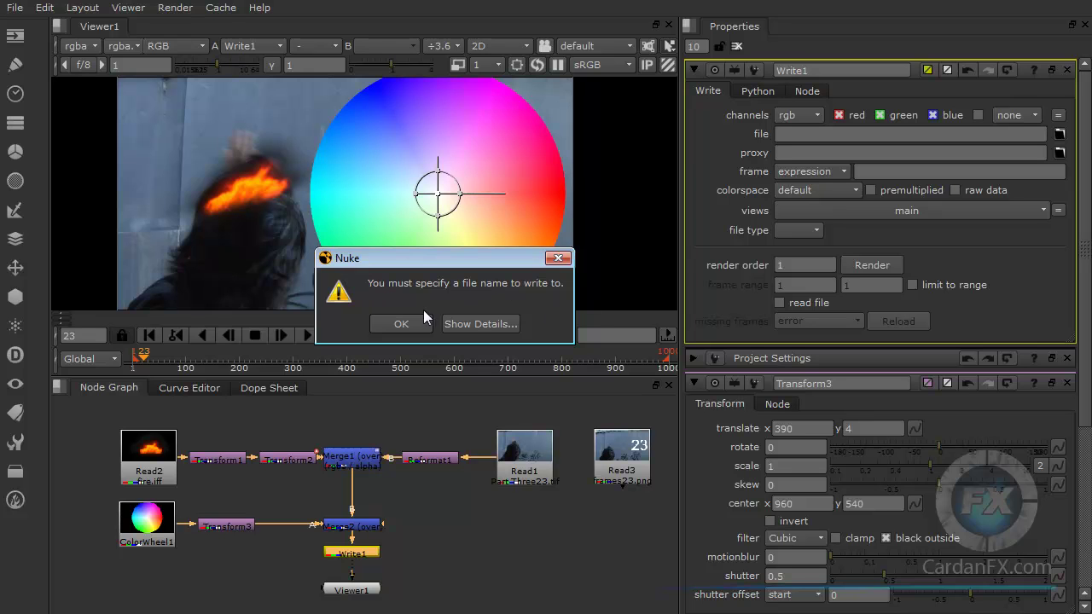
left_click(404, 327)
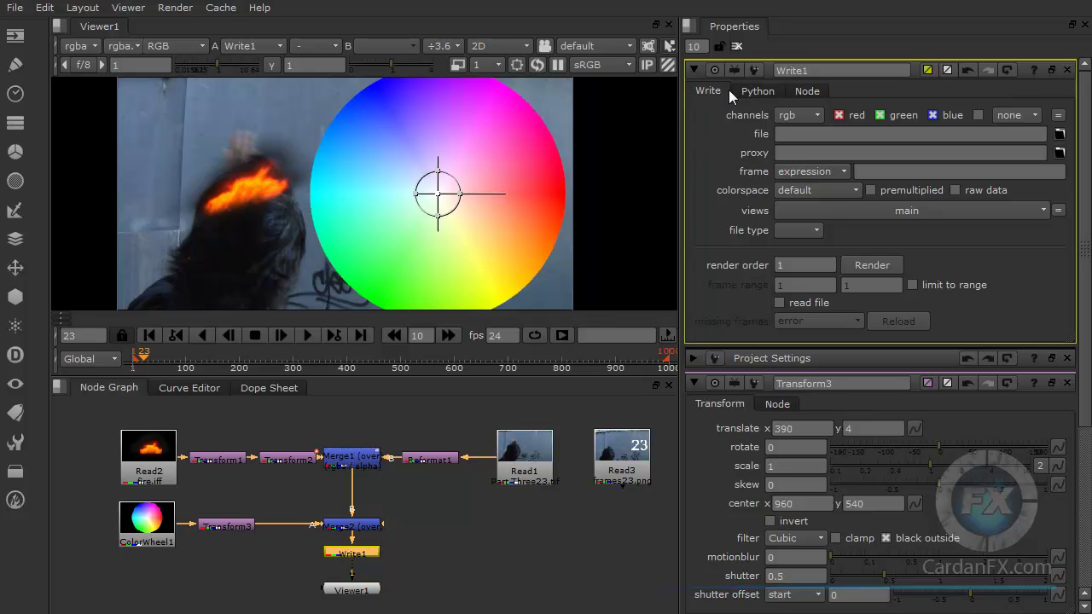
Set Write1's output file to my_first_render in the Courses/The Foundry Nuke/Free Training/render folder, pasting the folder path.
left_click(779, 133)
key("ctrl+v")
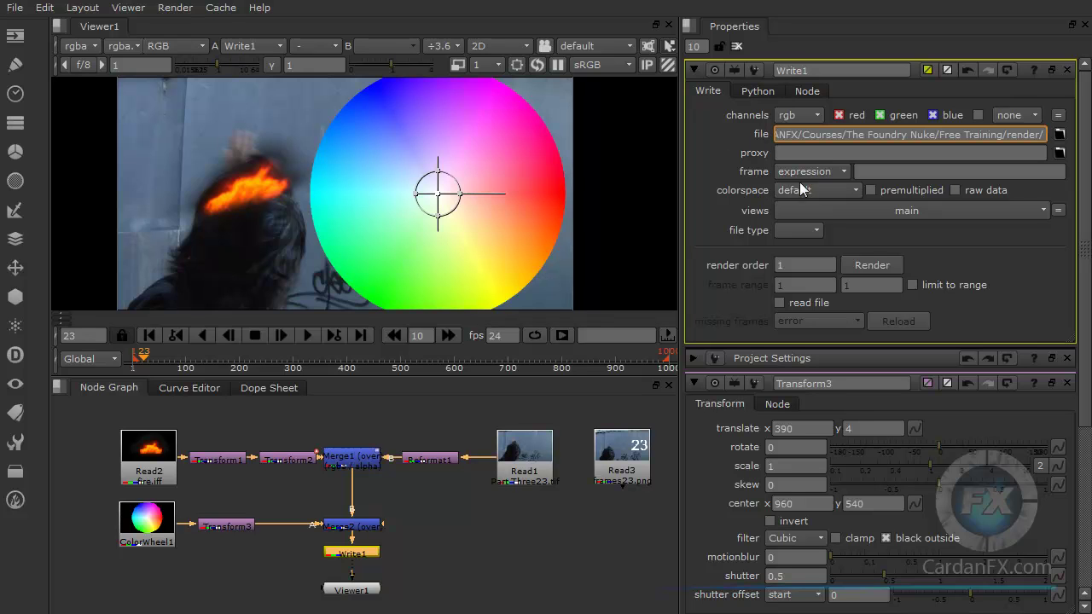
left_click_drag(837, 134, 1030, 137)
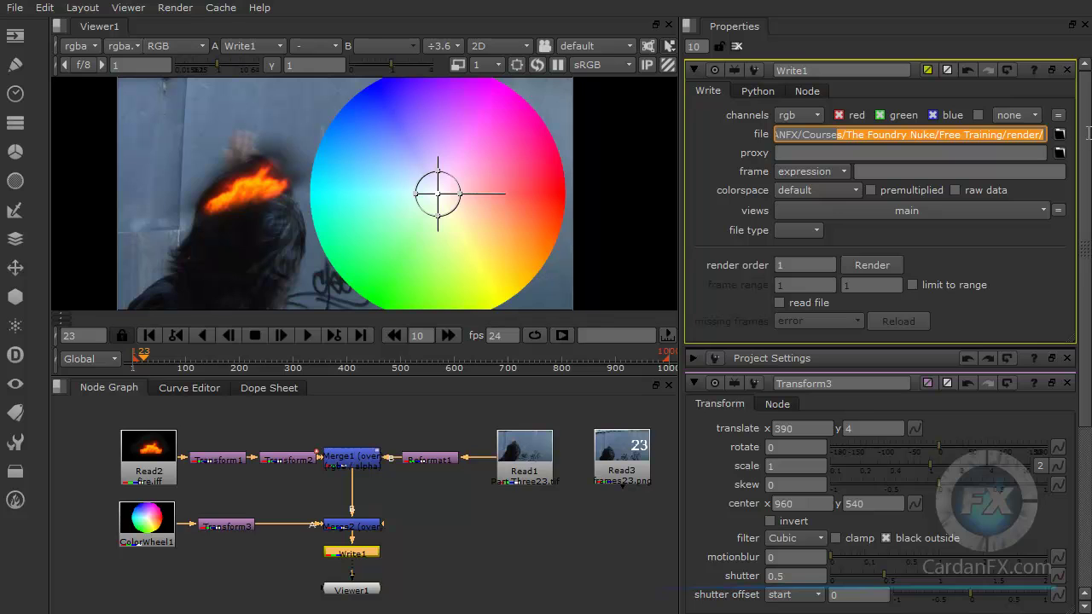
left_click(1030, 137)
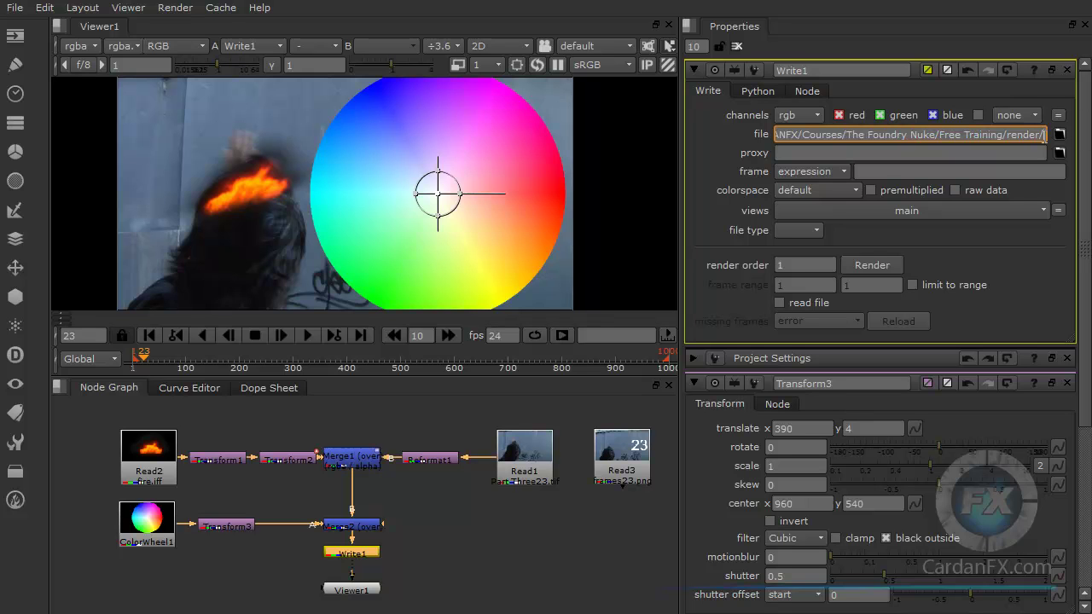
type("my")
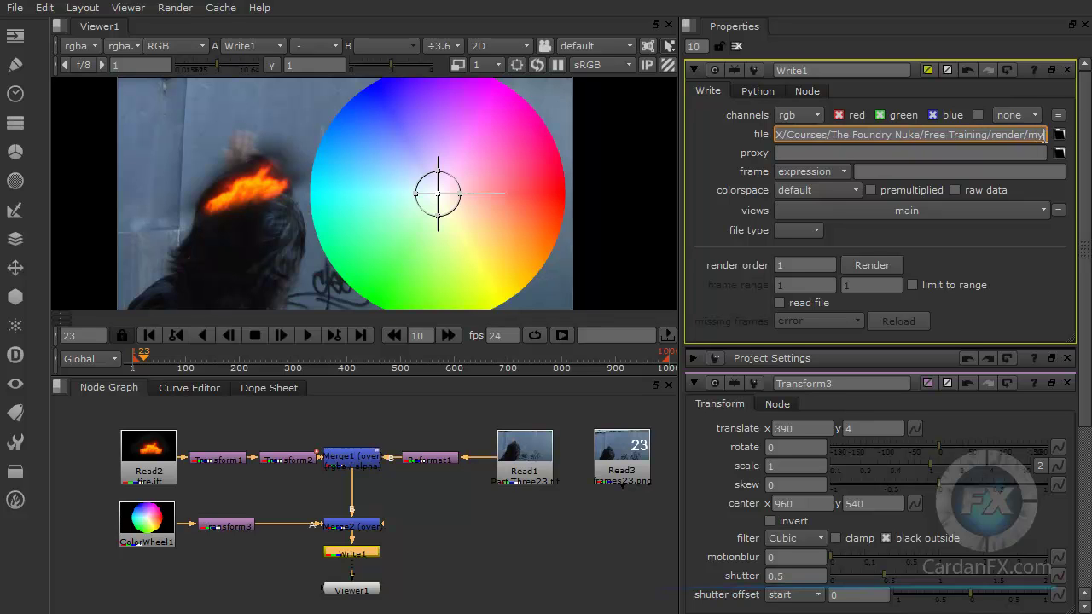
type("_fi")
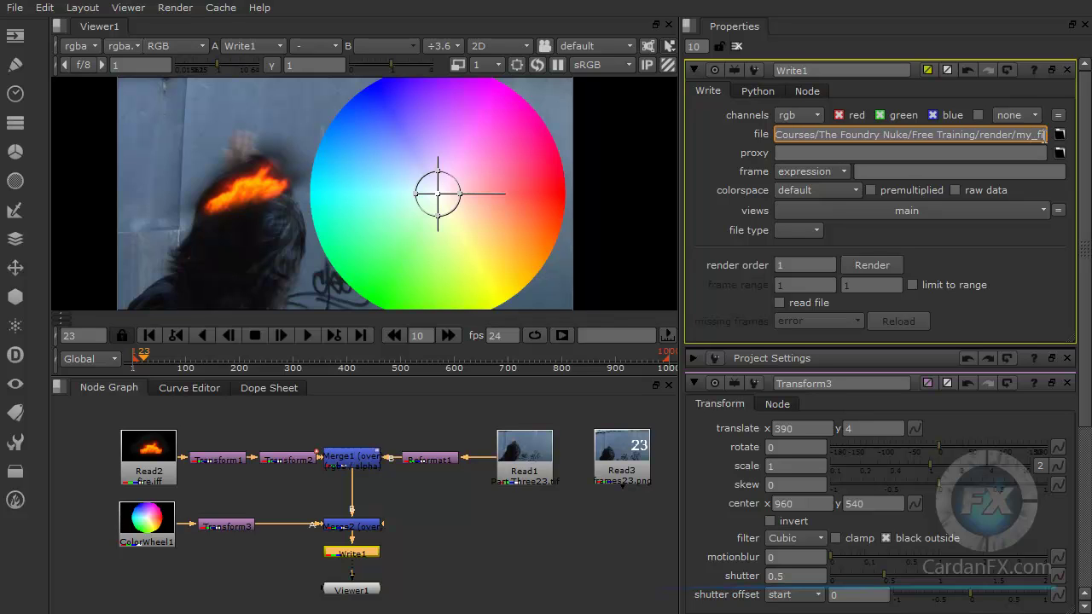
type("r")
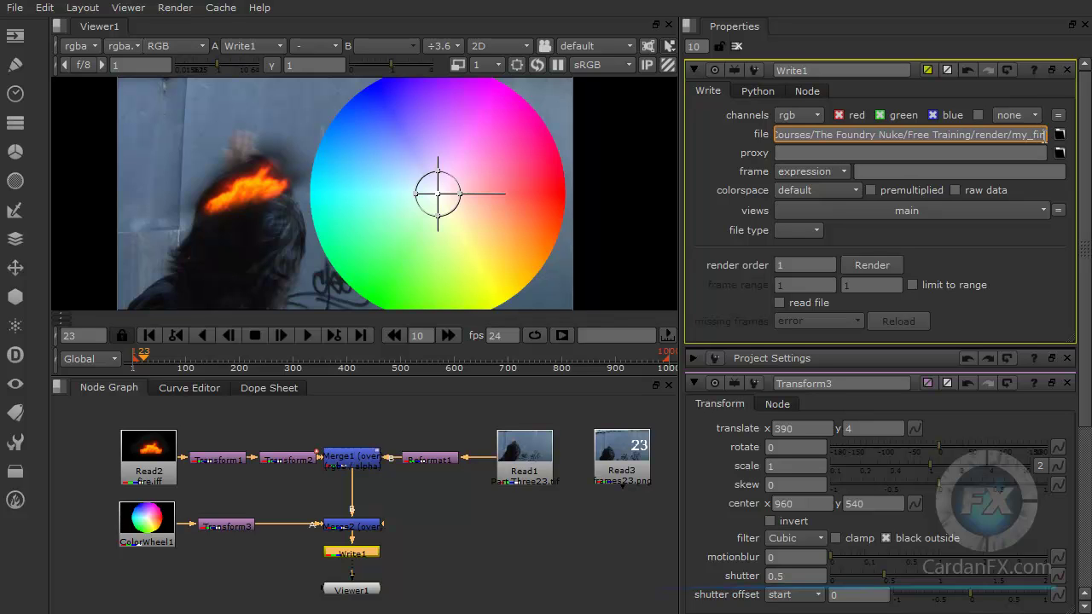
type("st_render")
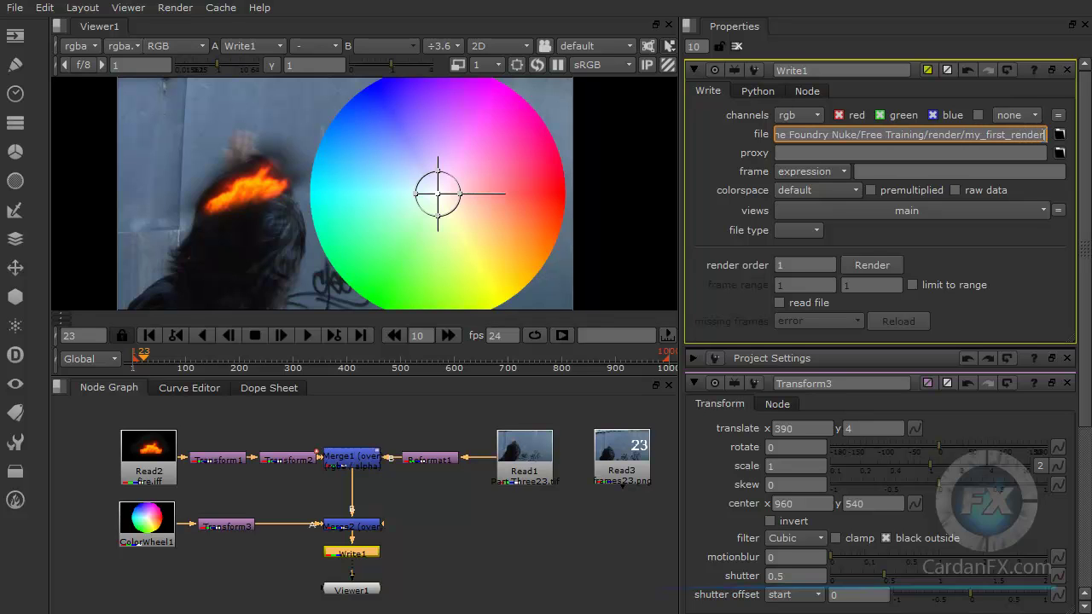
key("Tab")
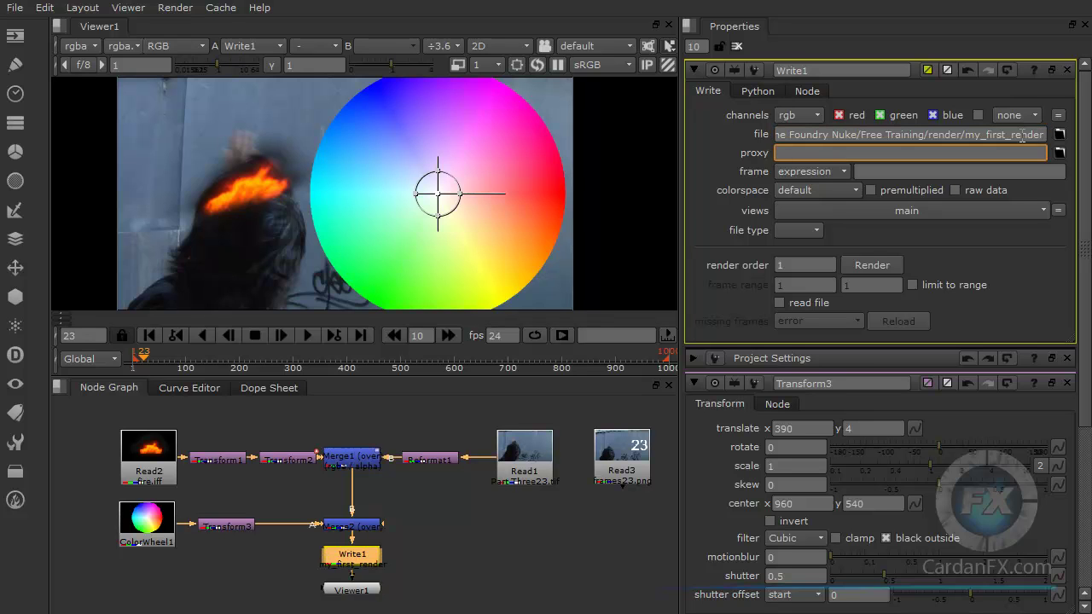
left_click(1044, 137)
left_click_drag(966, 136, 1050, 136)
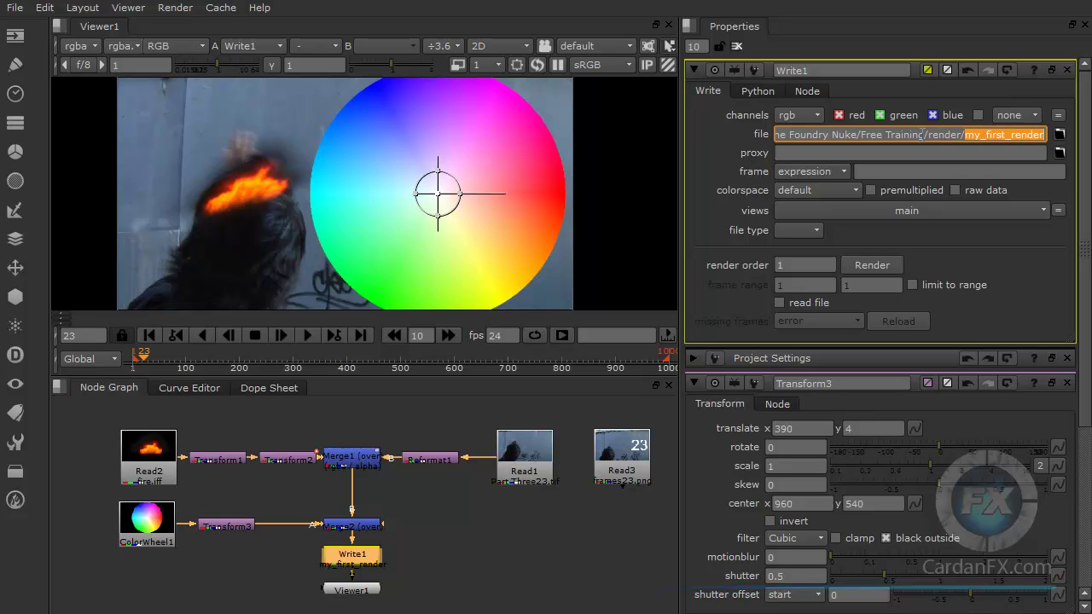
left_click(1022, 155)
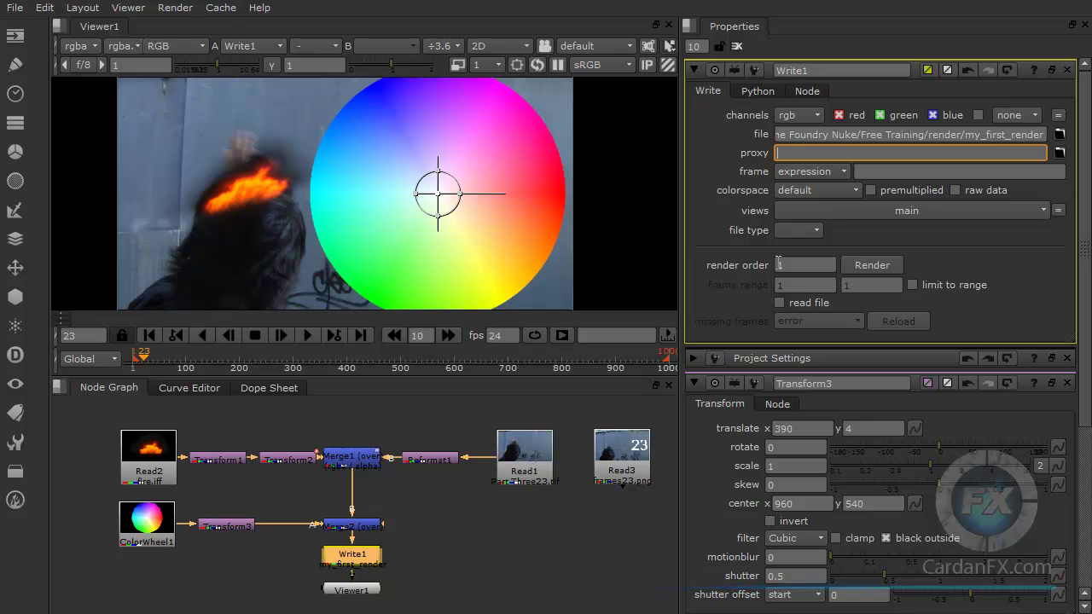
Set Write1's file type to jpeg and its quality to 0.44.
left_click(816, 229)
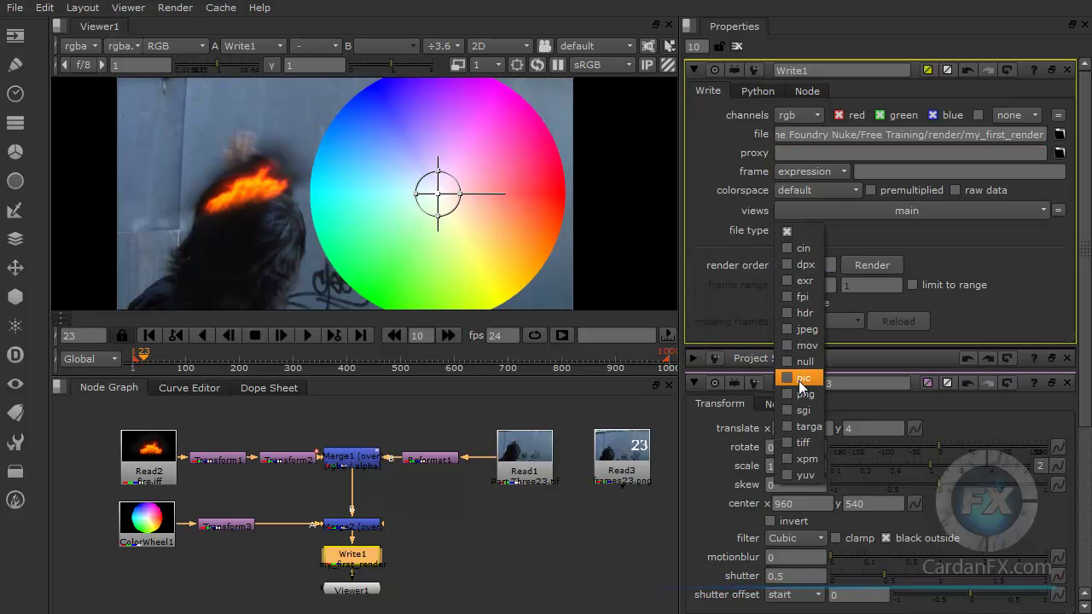
left_click(799, 334)
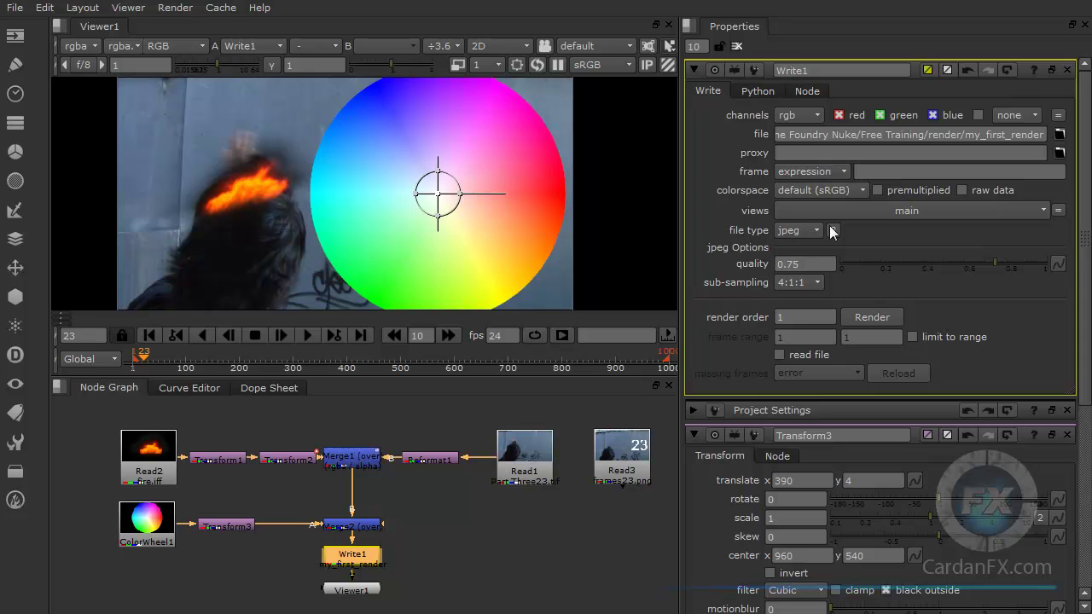
left_click_drag(996, 261, 865, 263)
left_click_drag(864, 263, 931, 267)
left_click(434, 430)
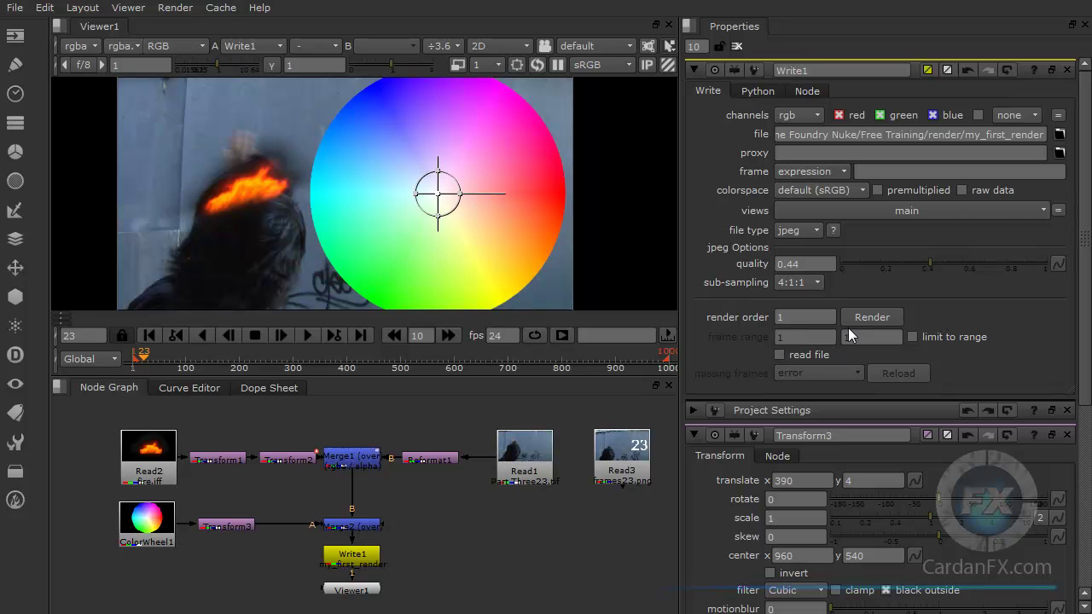
Leave Write1's limit to range off and render all Write nodes for the custom frame range 1-1.
left_click(912, 337)
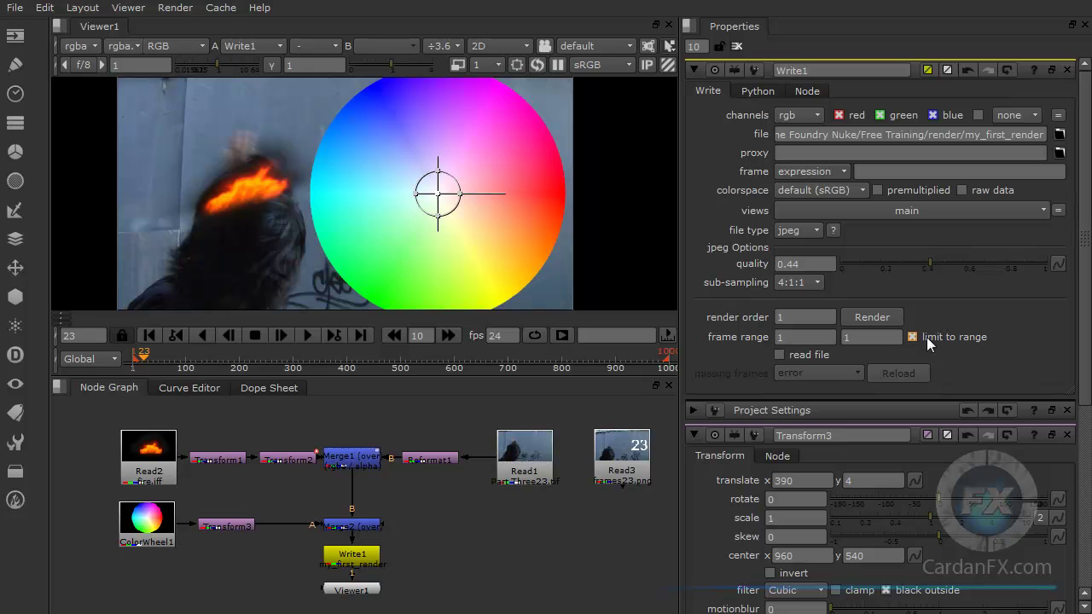
left_click(911, 337)
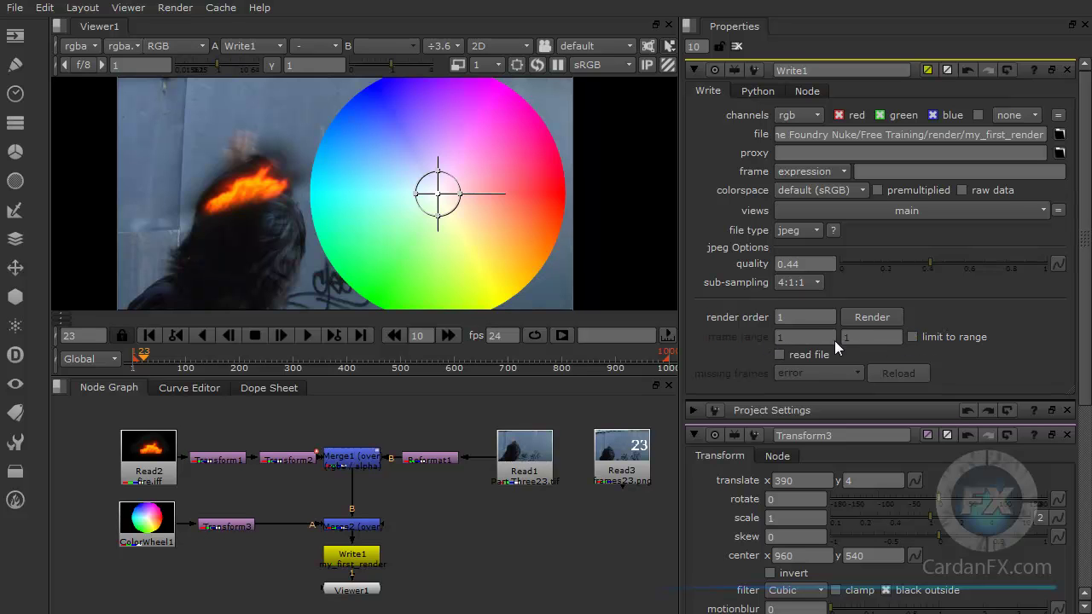
left_click(171, 10)
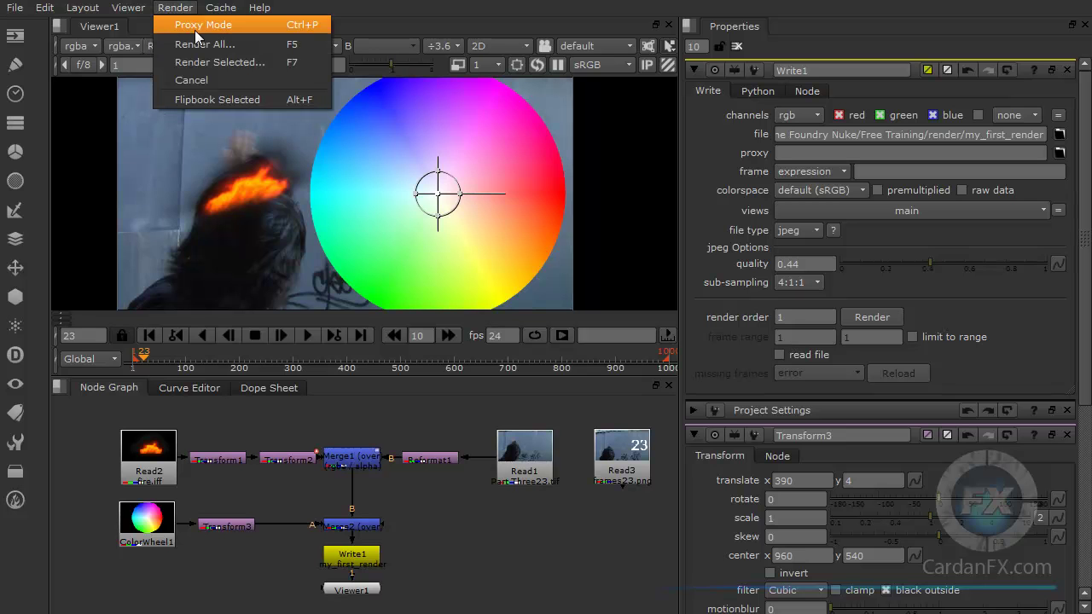
left_click(209, 44)
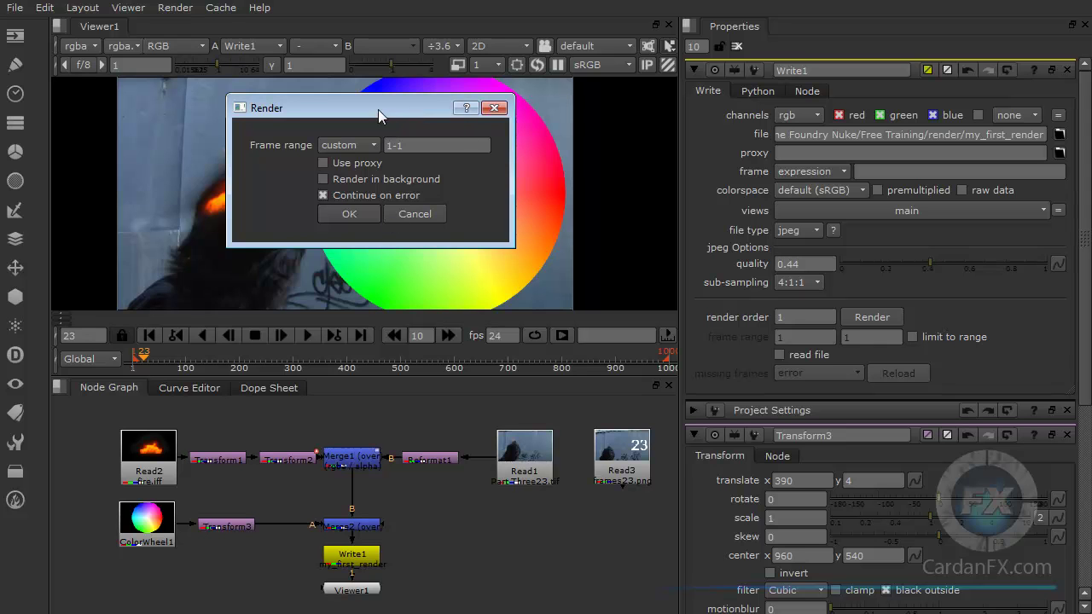
left_click_drag(378, 109, 435, 112)
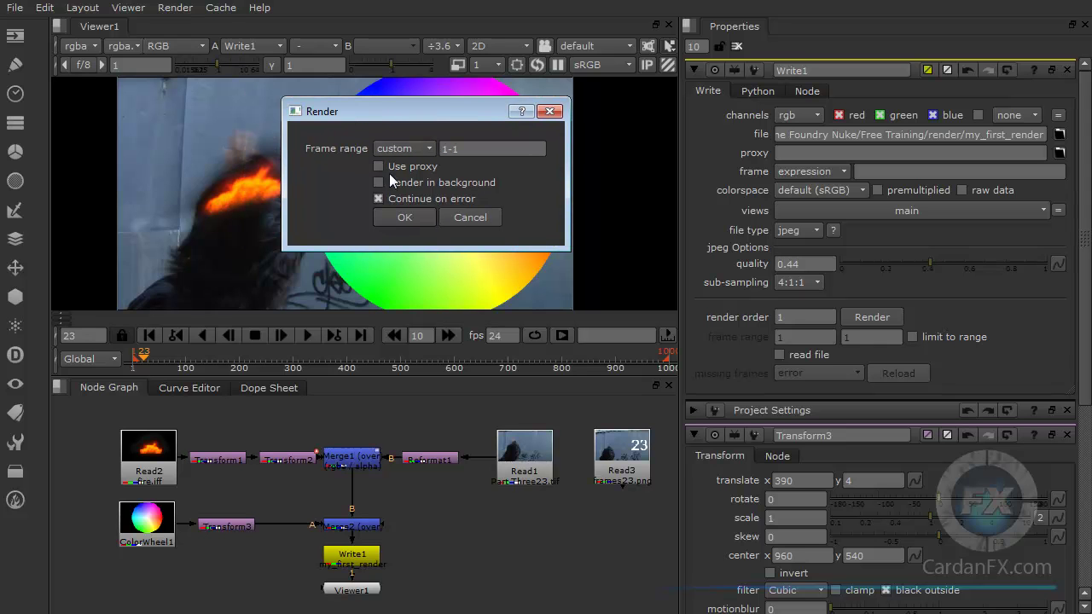
left_click(405, 217)
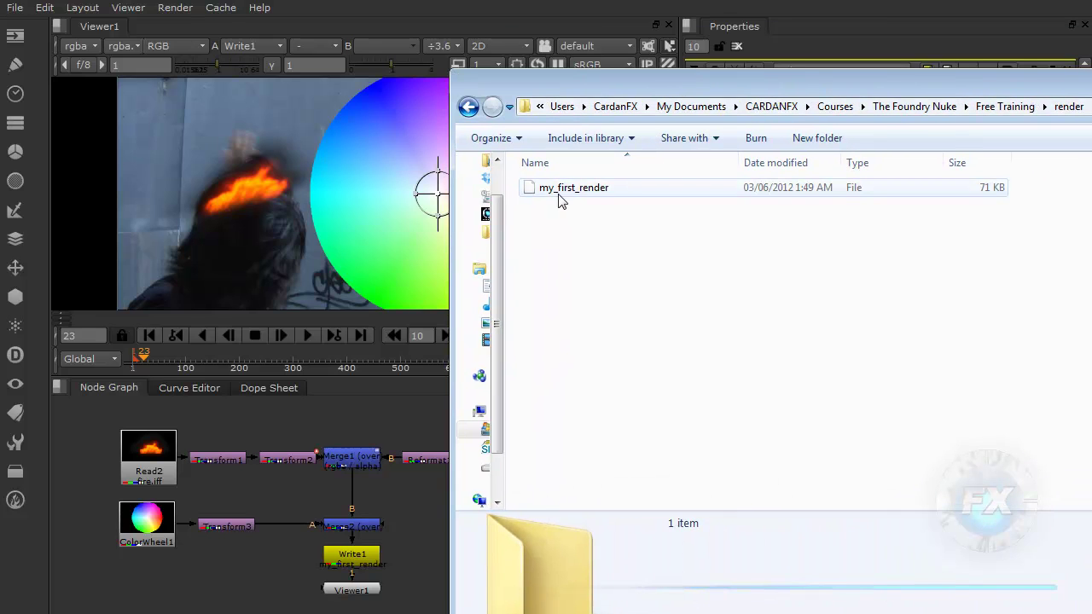
In Windows Explorer's render folder, rename my_first_render as my_first_render.jpeg through its file properties.
left_click(559, 195)
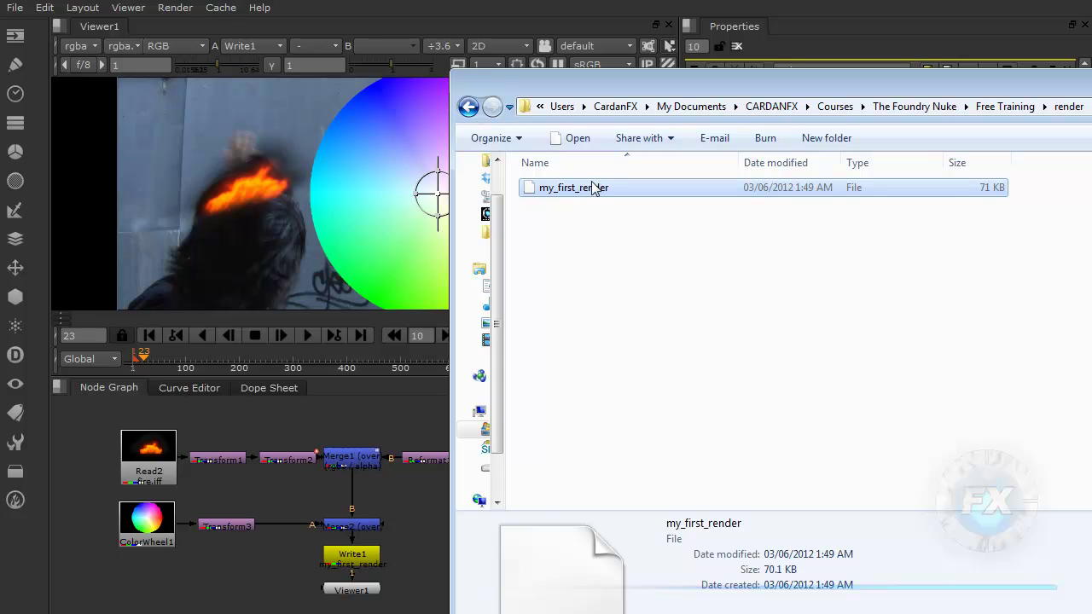
left_click_drag(584, 90, 536, 2)
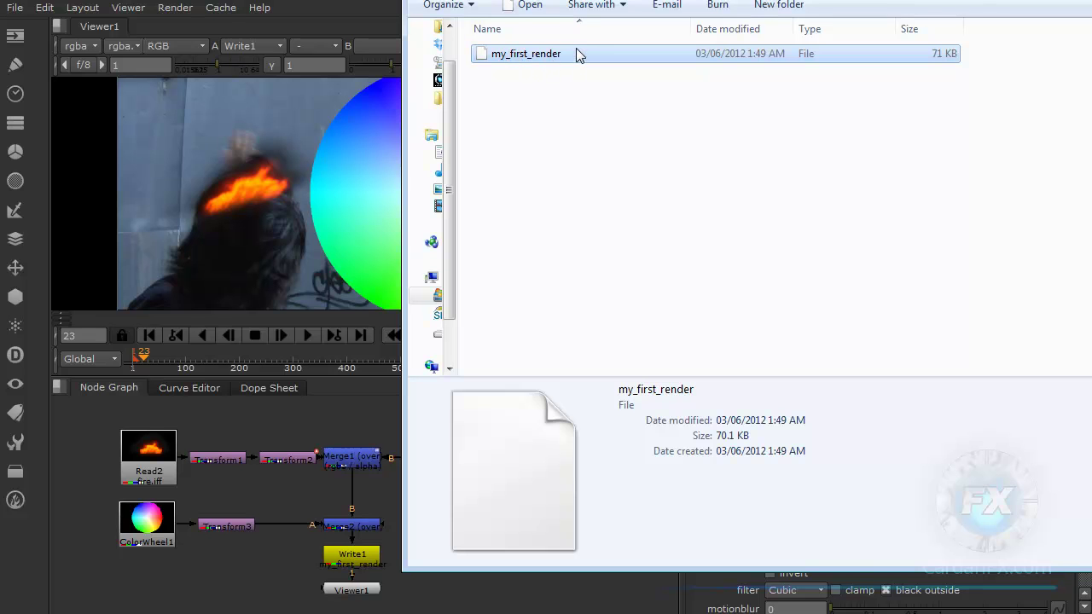
right_click(552, 59)
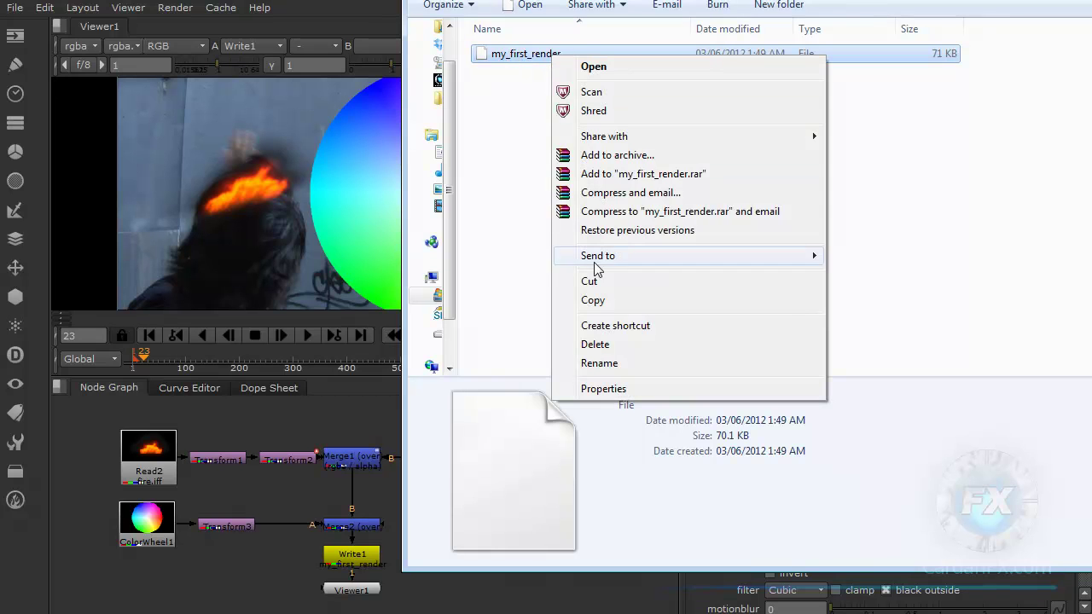
left_click(602, 389)
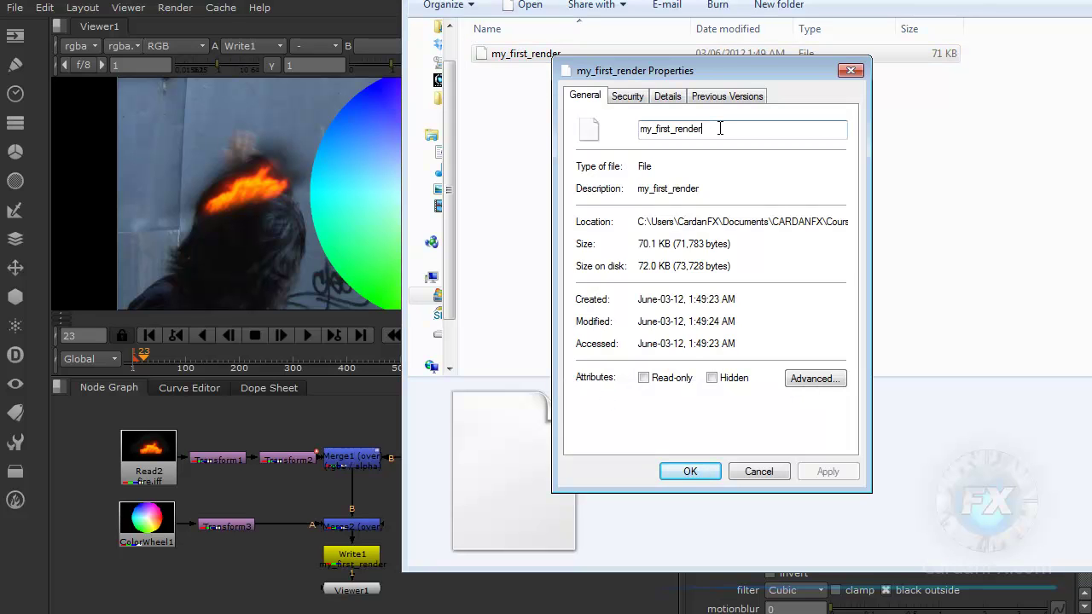
type(".jpeg")
left_click(696, 472)
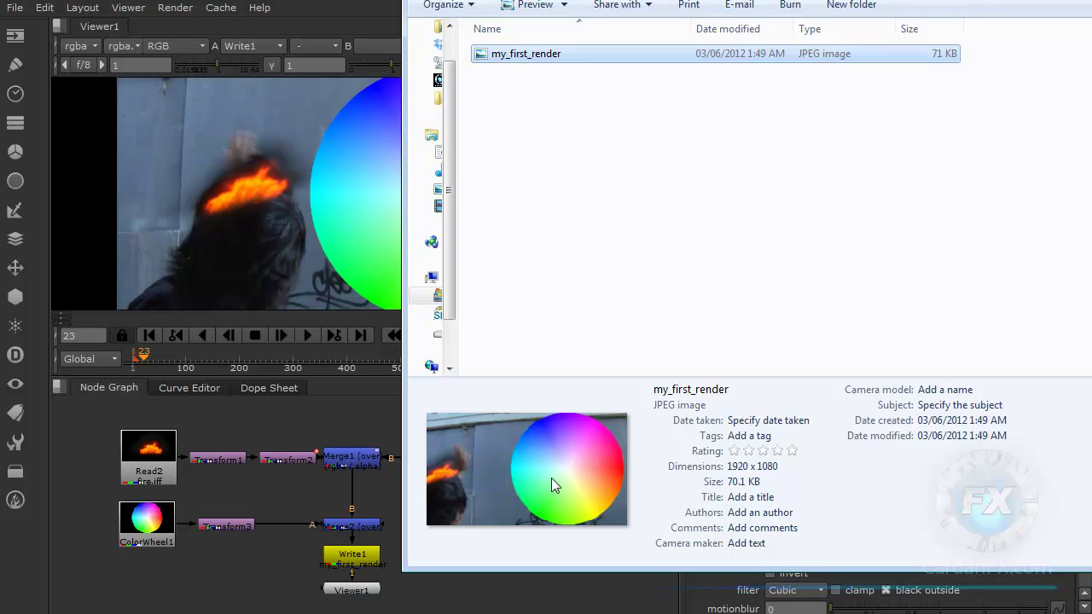
Return to Nuke, try the .iff extension on Write1's output file my_first_render and check the available file types.
left_click_drag(602, 1, 903, 16)
key("alt+Tab")
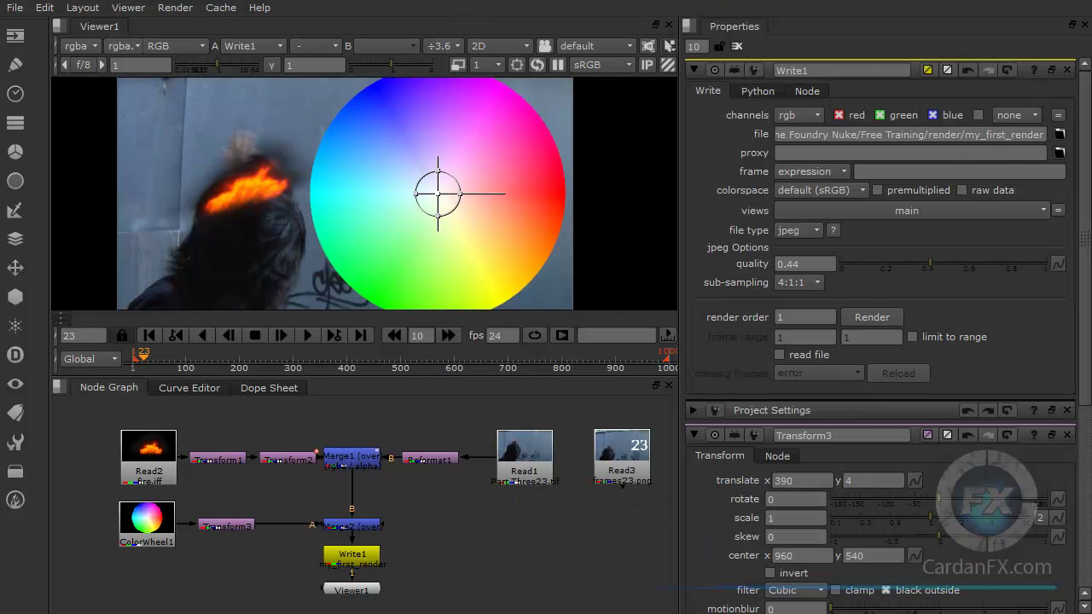
left_click_drag(964, 134, 1031, 138)
left_click(1043, 134)
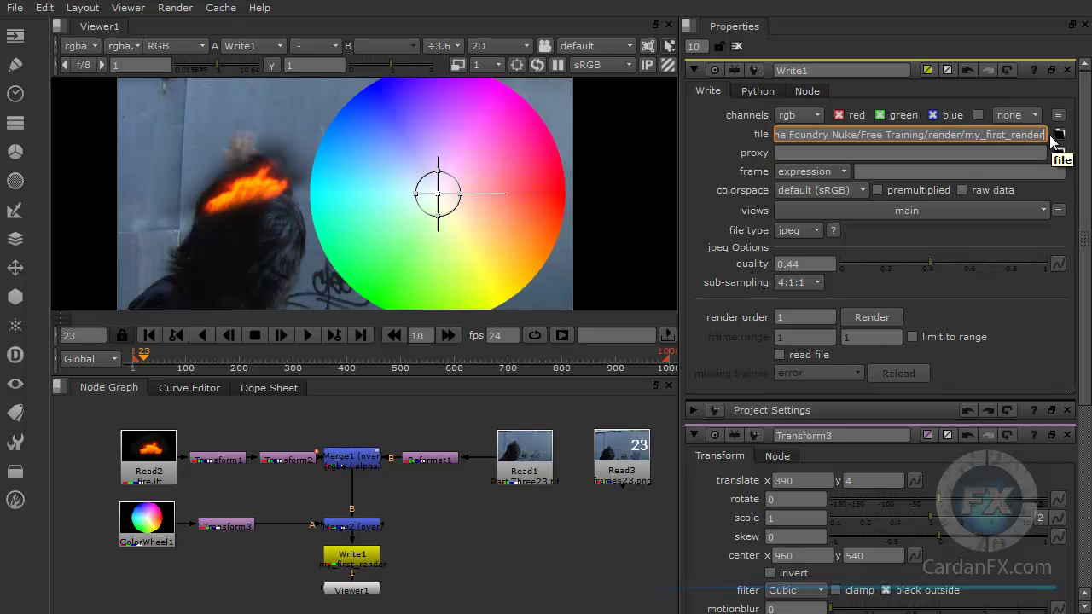
type(".")
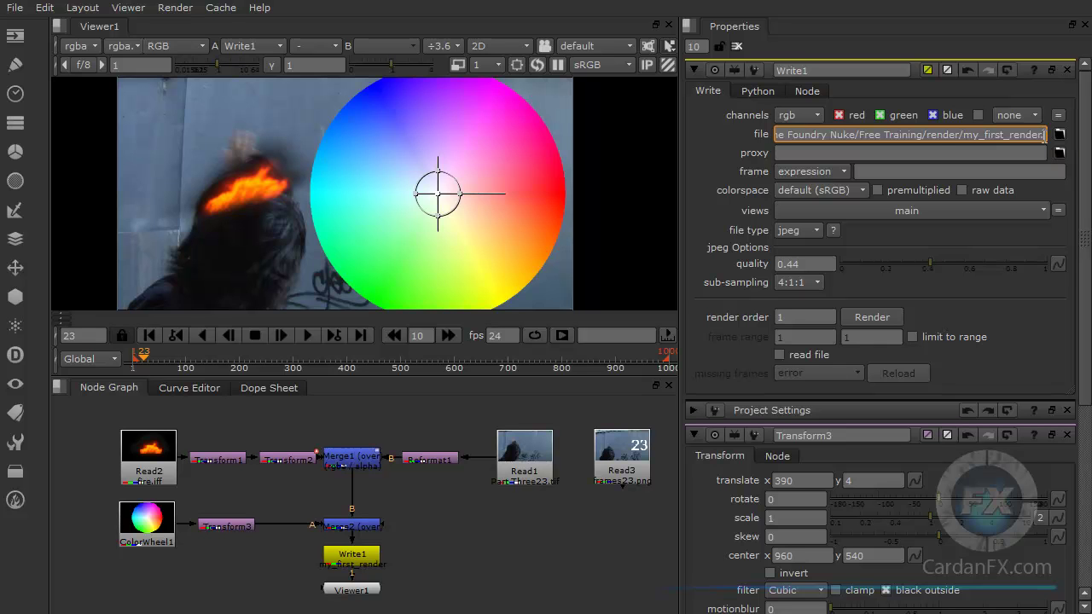
type("iff")
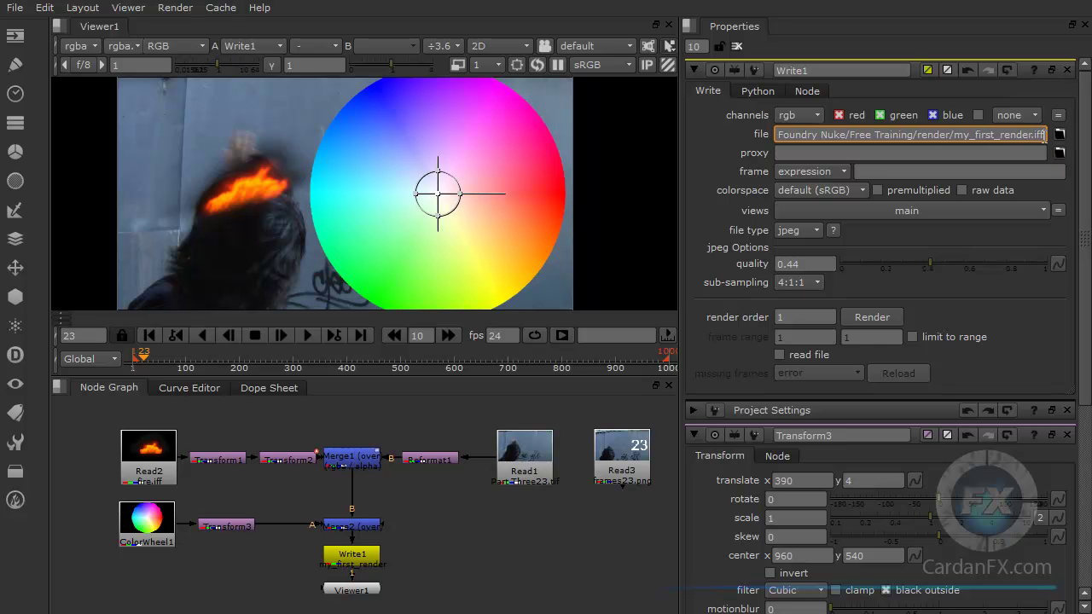
key("Return")
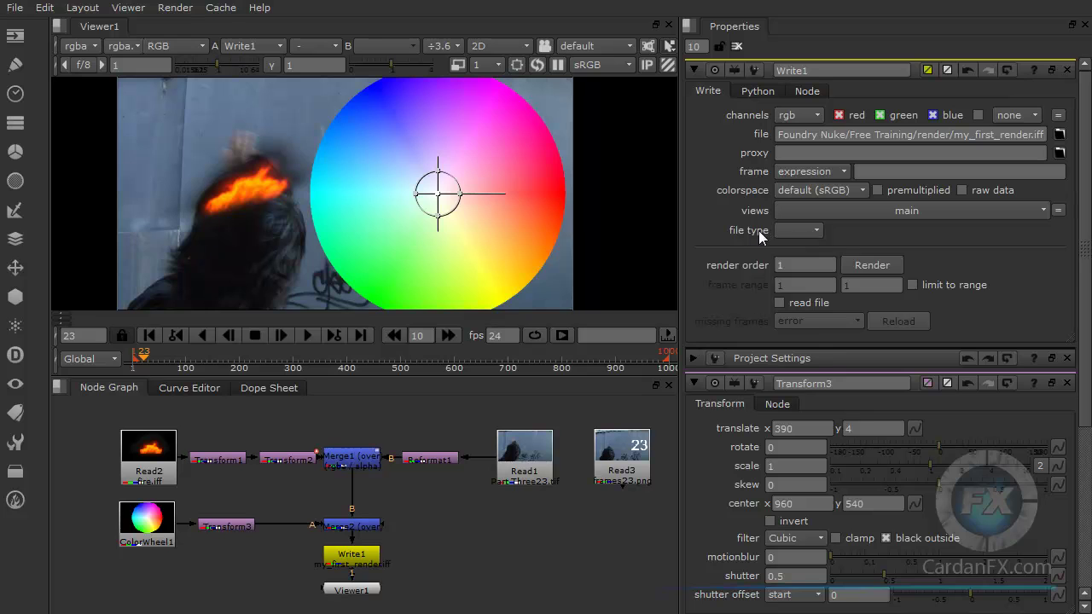
left_click(801, 230)
left_click(850, 229)
left_click(813, 232)
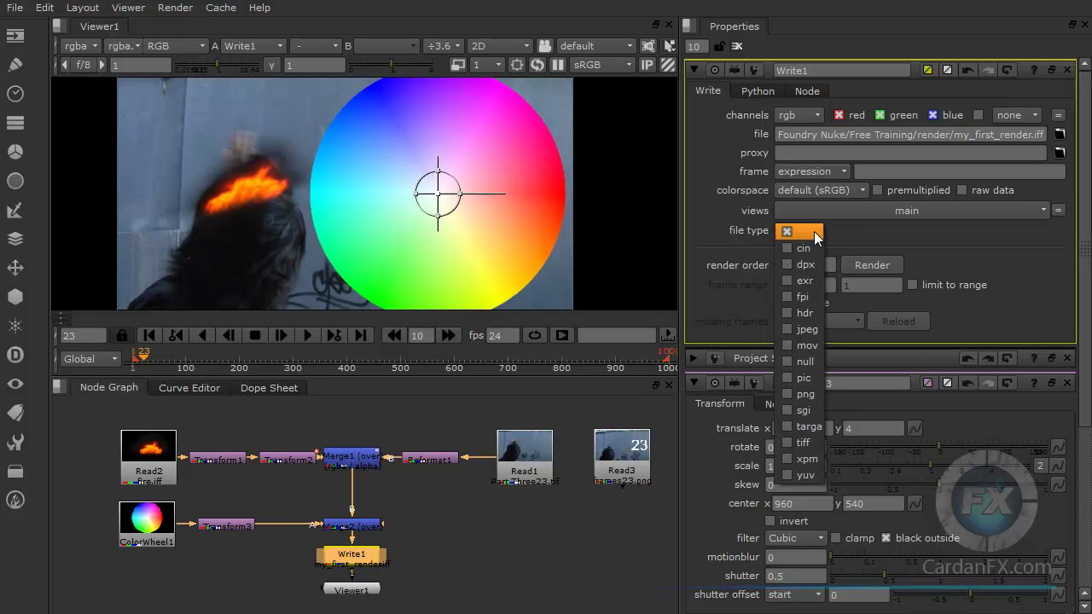
Change the extension of Write1's output file to make it my_first_render.tiff.
left_click(1039, 134)
double_click(1038, 135)
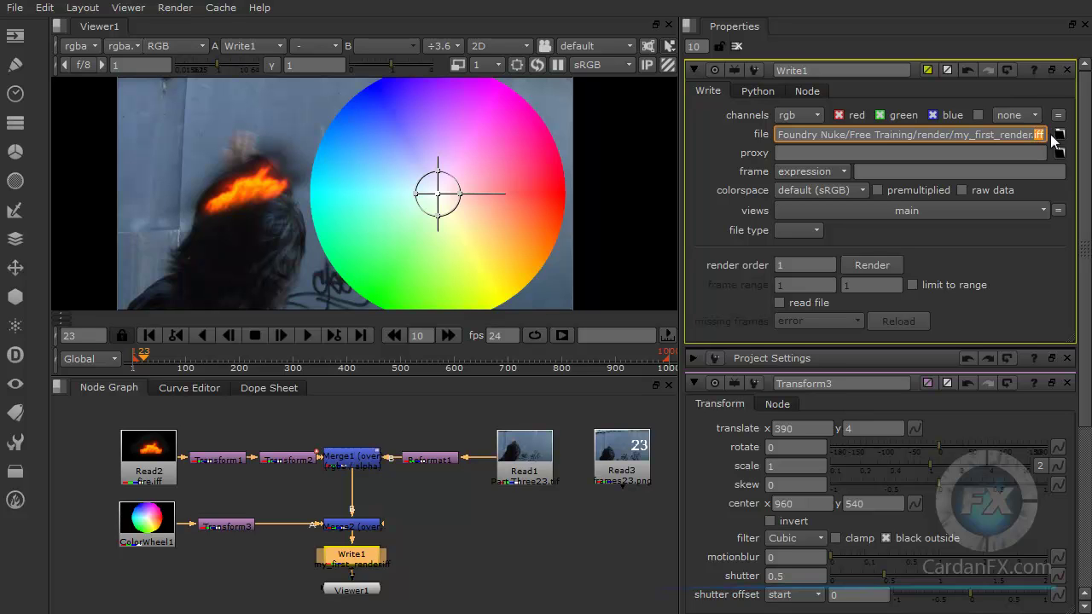
key("BackSpace")
key("BackSpace")
type(".tif")
key("Return")
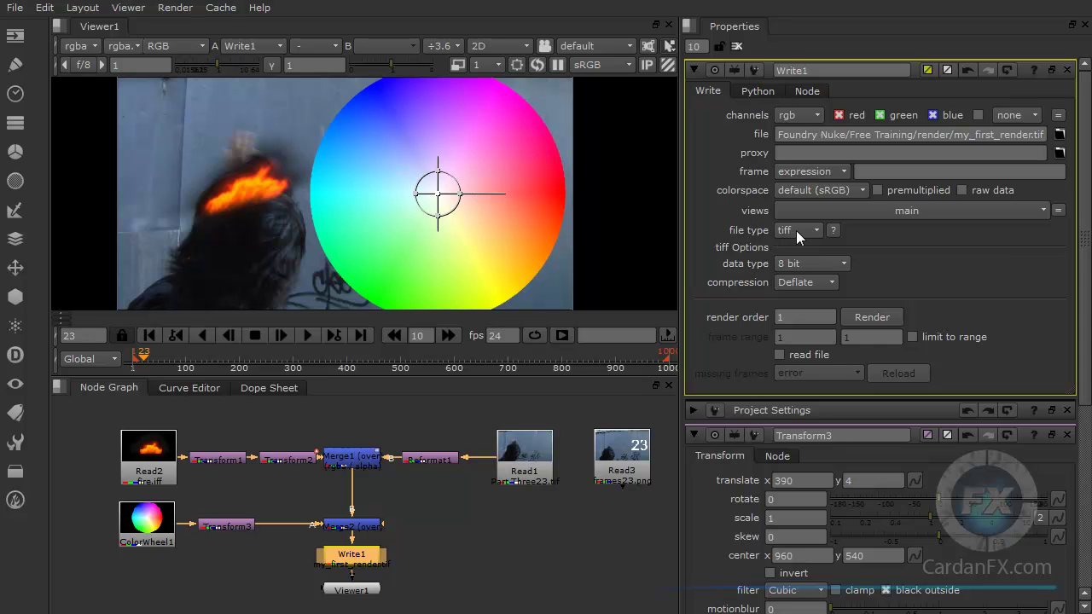
left_click(1040, 135)
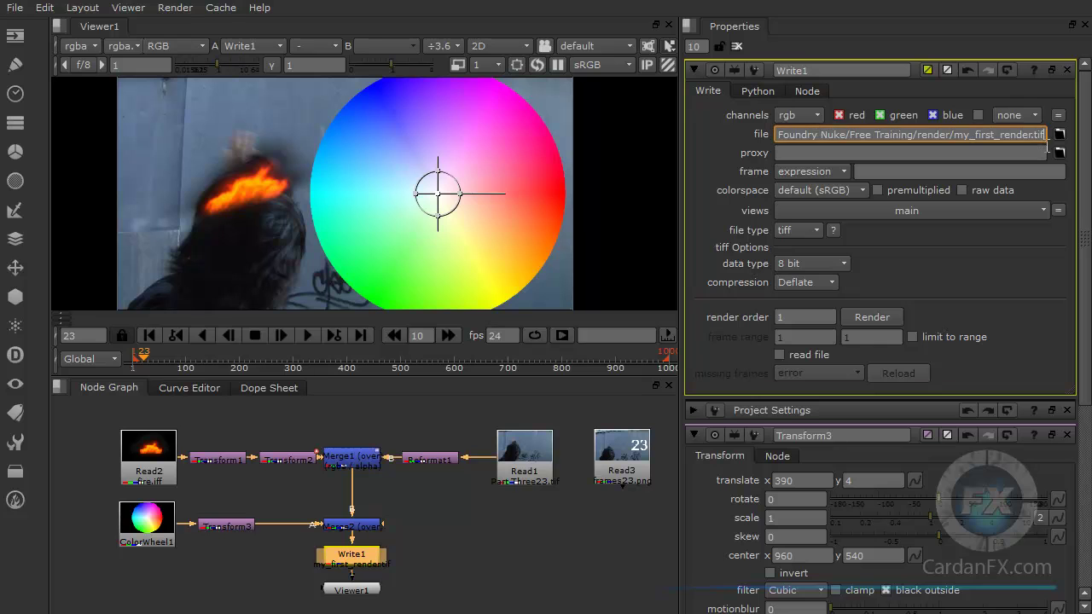
type("f")
key("Return")
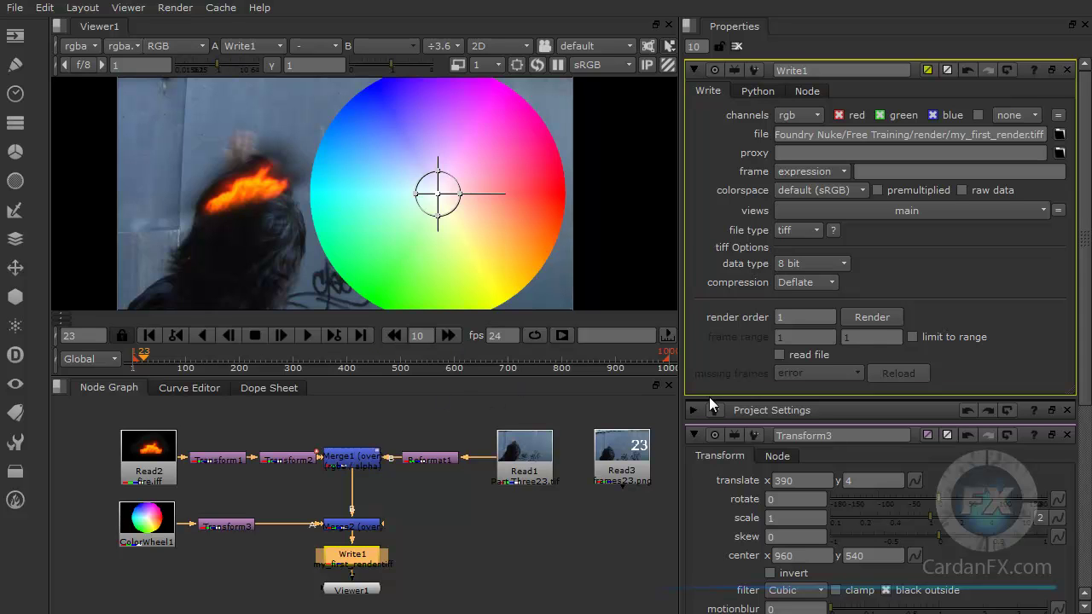
Render Write1 for the custom frame range 1-1 and select the rendered TIFF file in the render folder.
left_click(878, 320)
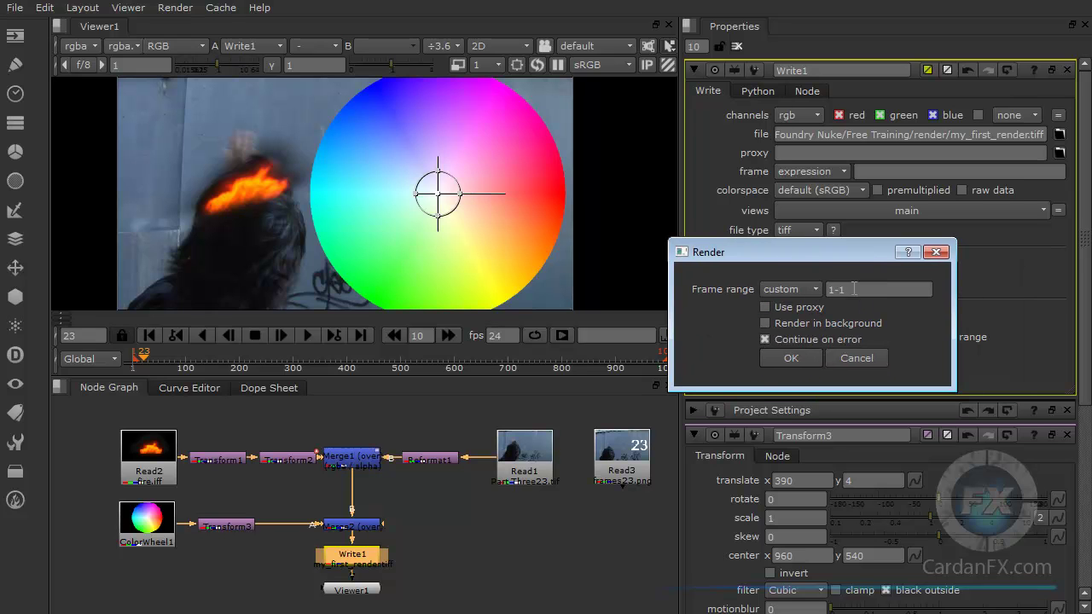
left_click(792, 358)
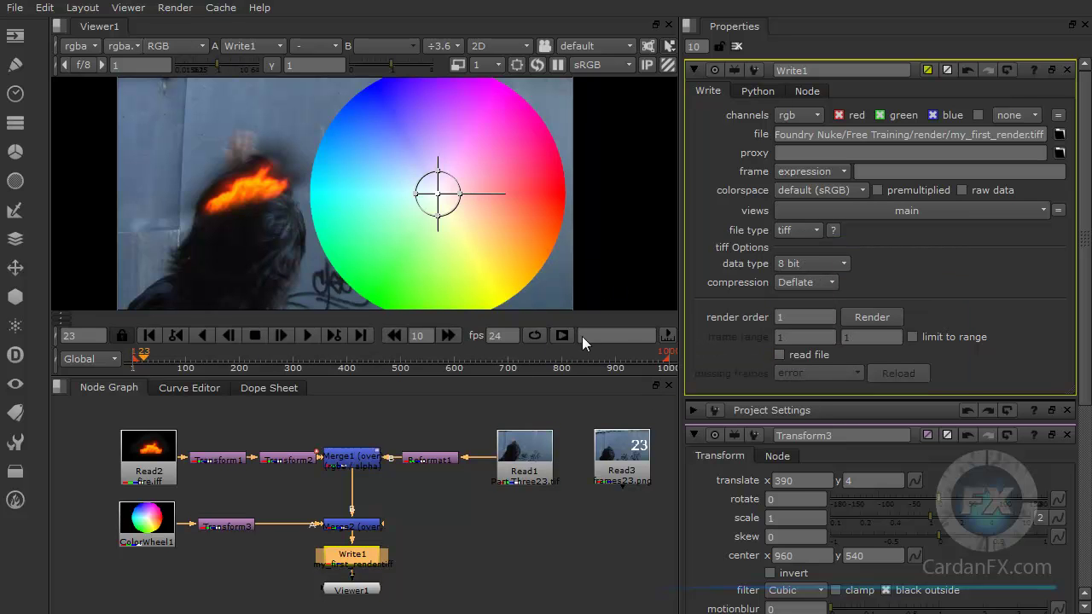
left_click_drag(1087, 34, 435, 135)
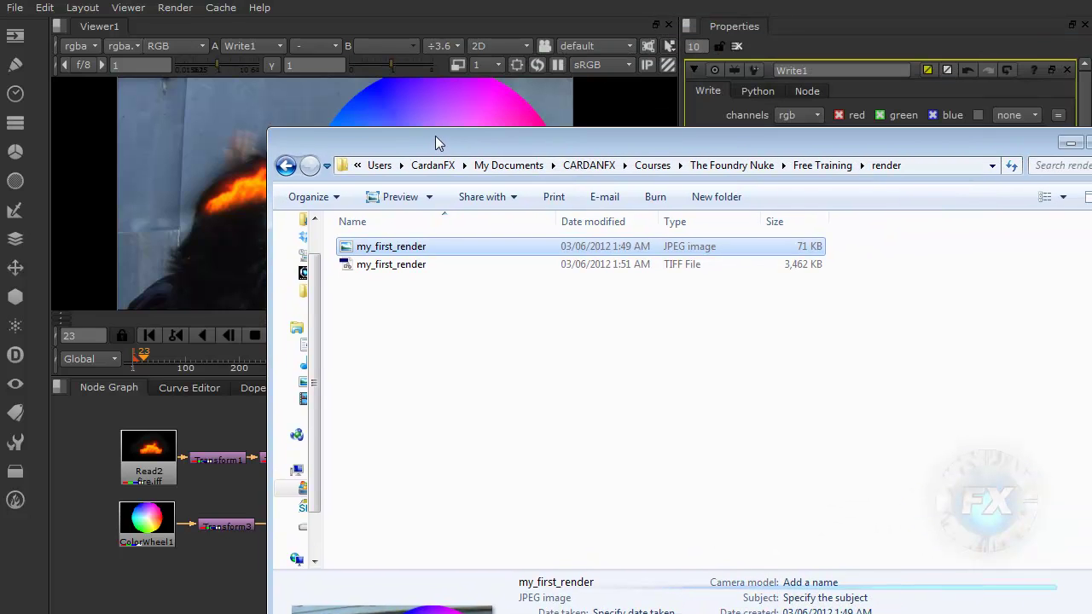
left_click(625, 263)
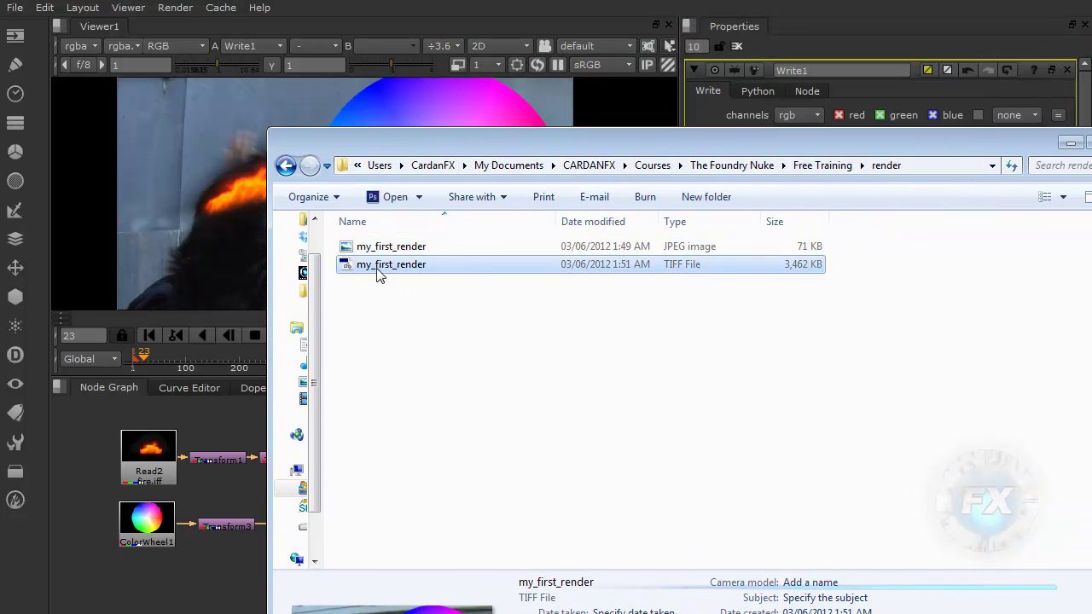
Bring the my_first_render TIFF from the render folder into the node graph as a Read node and view it through Viewer1.
left_click_drag(450, 145, 1074, 64)
left_click_drag(1043, 189, 564, 553)
left_click_drag(349, 590, 585, 588)
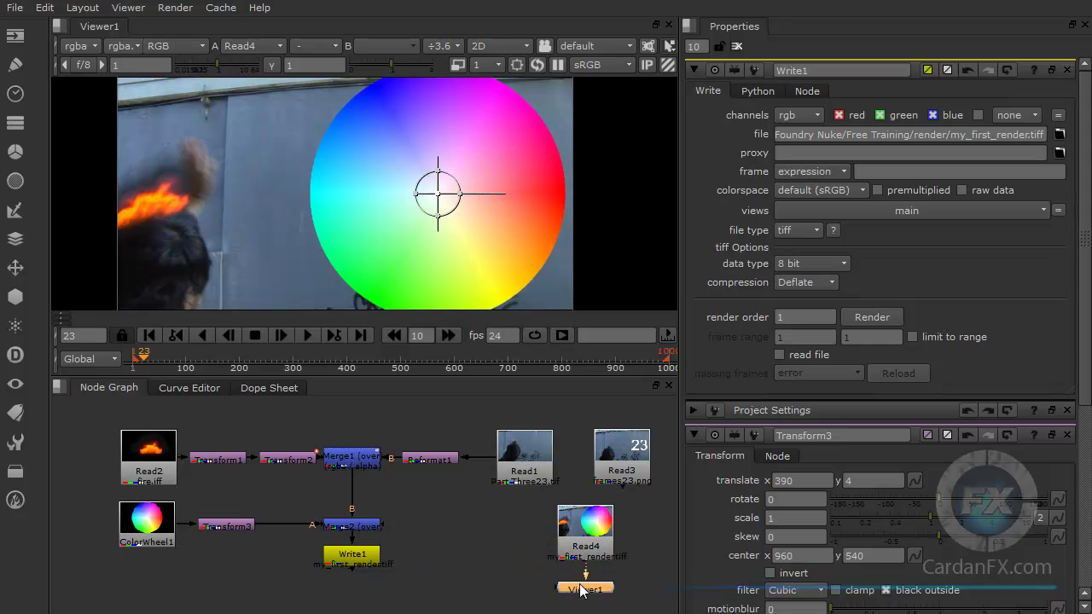
Detach Read4 from Viewer1, move it aside and reconnect Viewer1 to the output of Write1.
left_click_drag(571, 535, 573, 527)
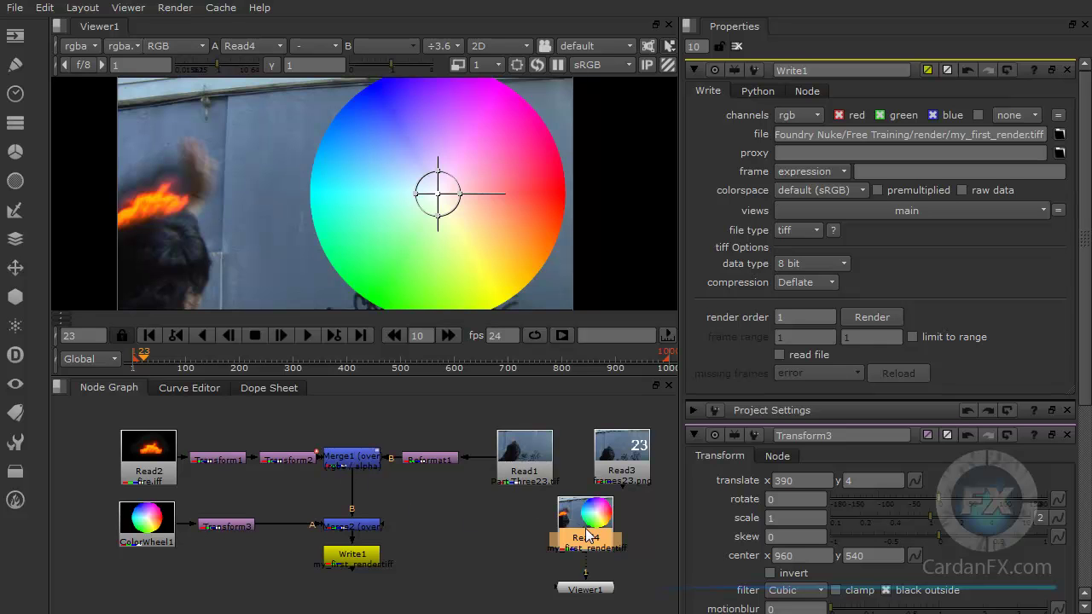
left_click_drag(583, 527, 581, 531)
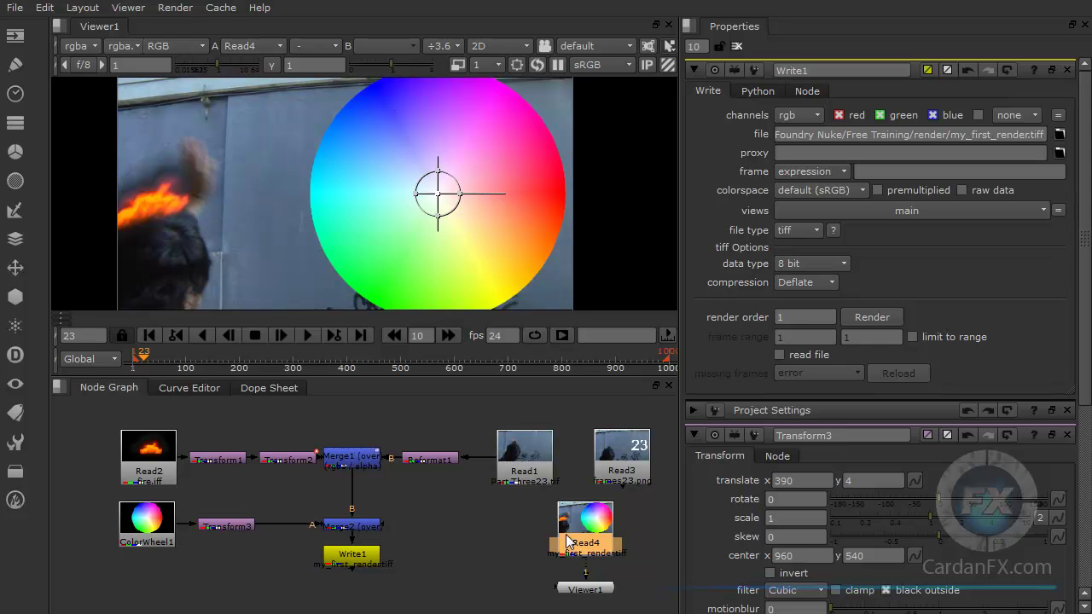
left_click_drag(589, 528, 585, 531)
left_click_drag(597, 544, 596, 540)
left_click_drag(589, 582, 589, 563)
left_click_drag(585, 520, 648, 529)
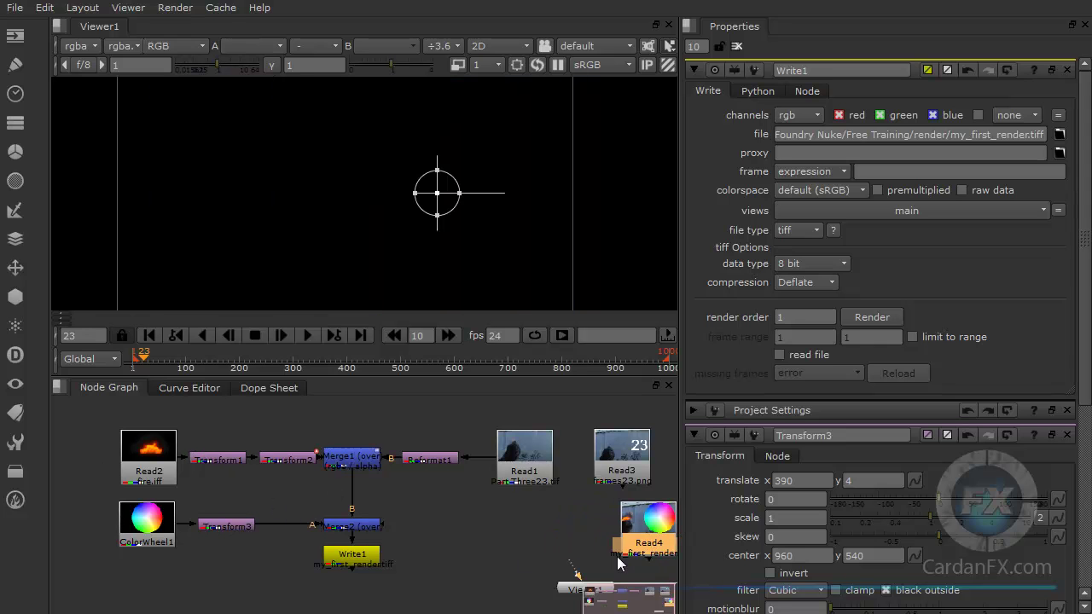
left_click_drag(585, 588, 352, 559)
left_click_drag(416, 588, 358, 586)
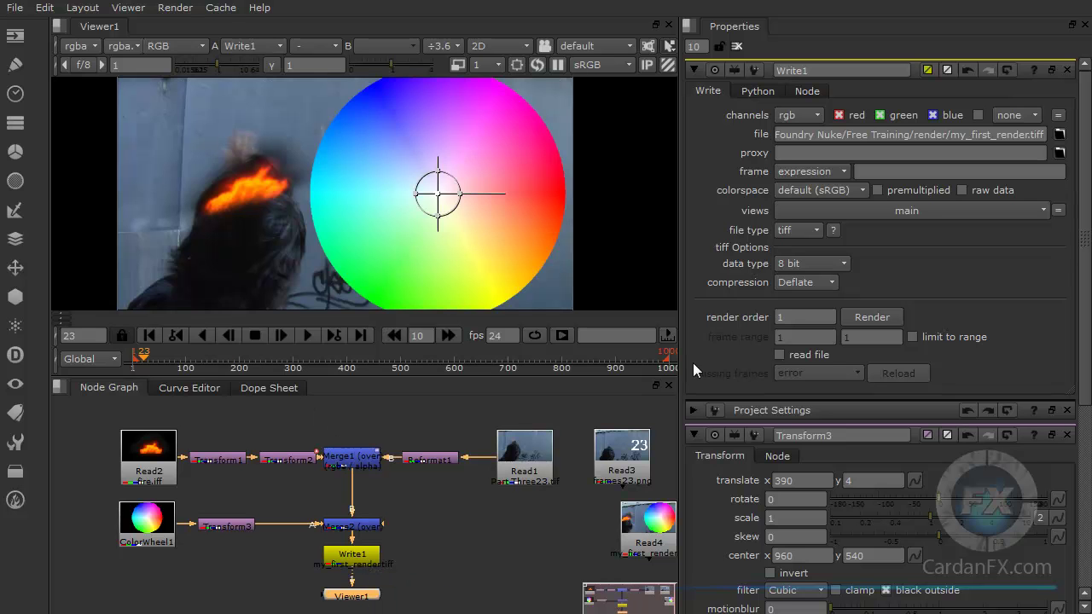
Delete the unused Read3 and Read4 nodes from the node graph.
left_click_drag(631, 465, 646, 460)
left_click_drag(646, 531, 635, 525)
left_click(629, 463)
key("Delete")
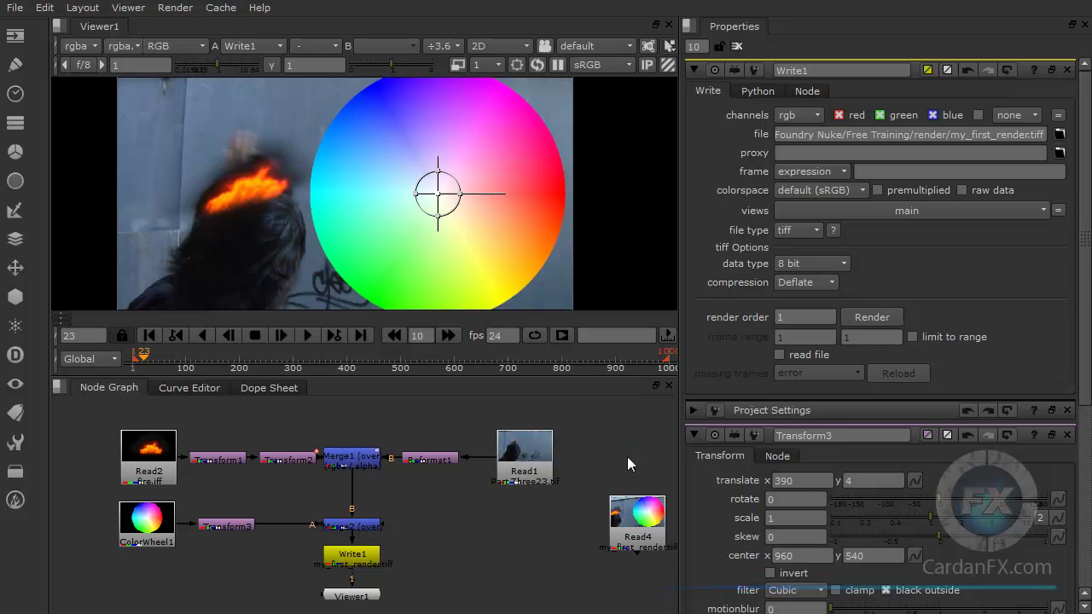
left_click(645, 535)
key("Delete")
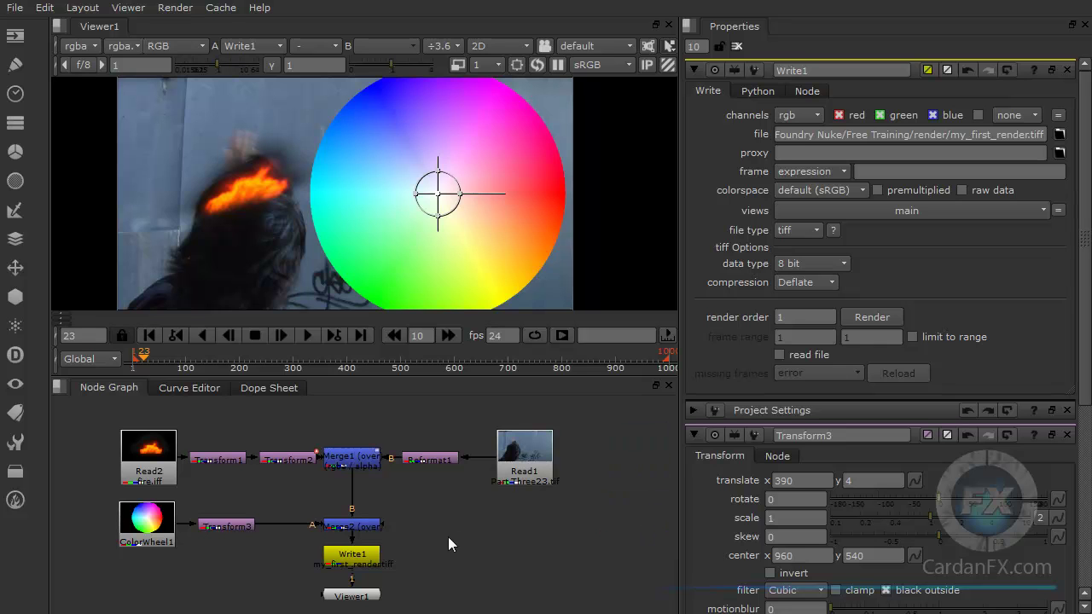
key("f")
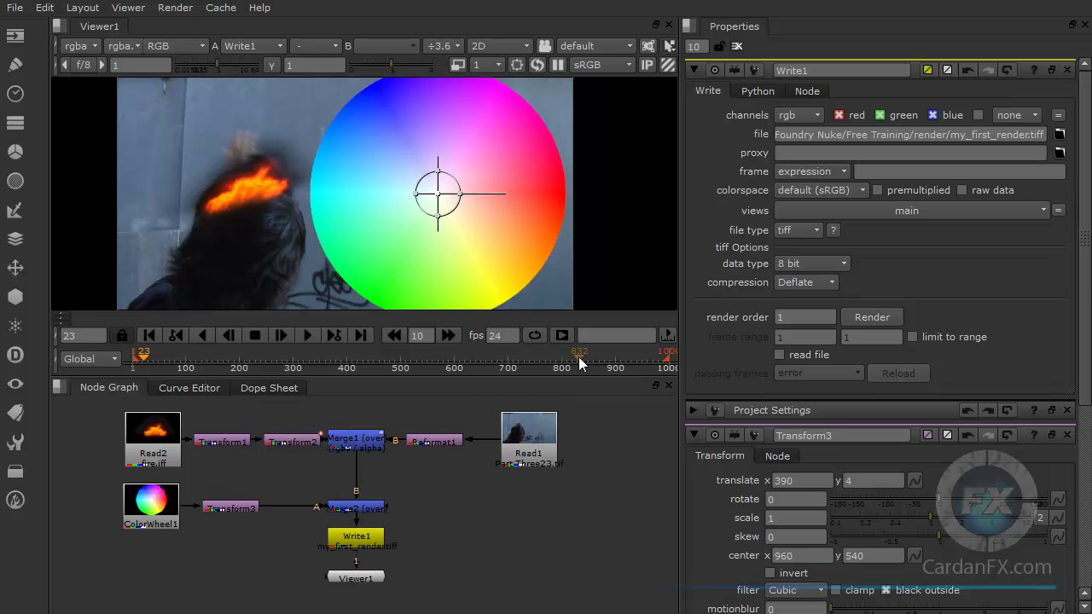
Jump to a frame past the end of the clip and set the timeline's frame range to Input.
left_click(573, 372)
left_click(101, 361)
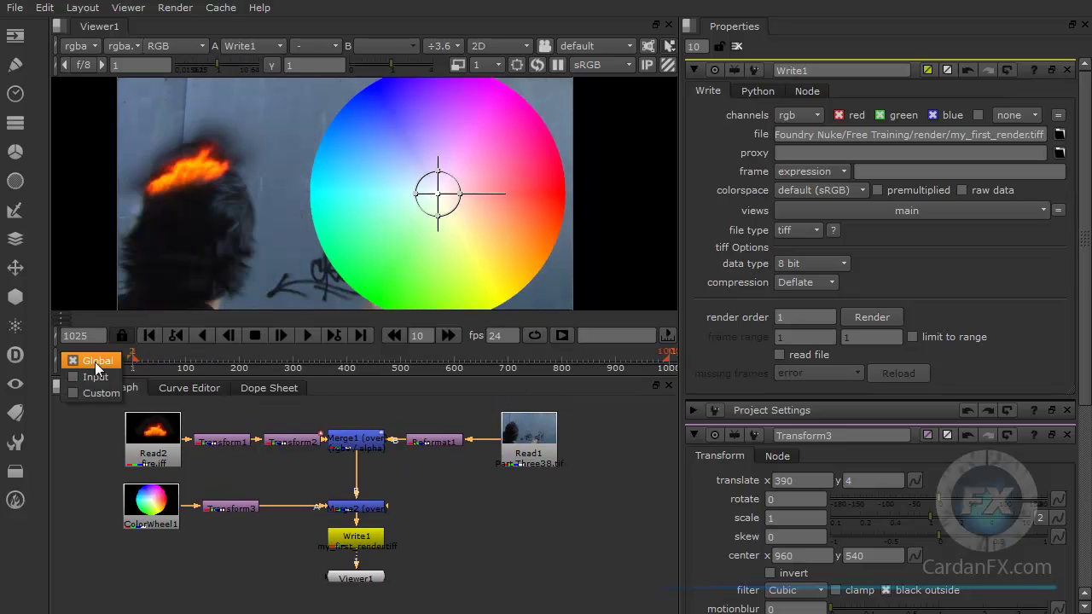
left_click(95, 379)
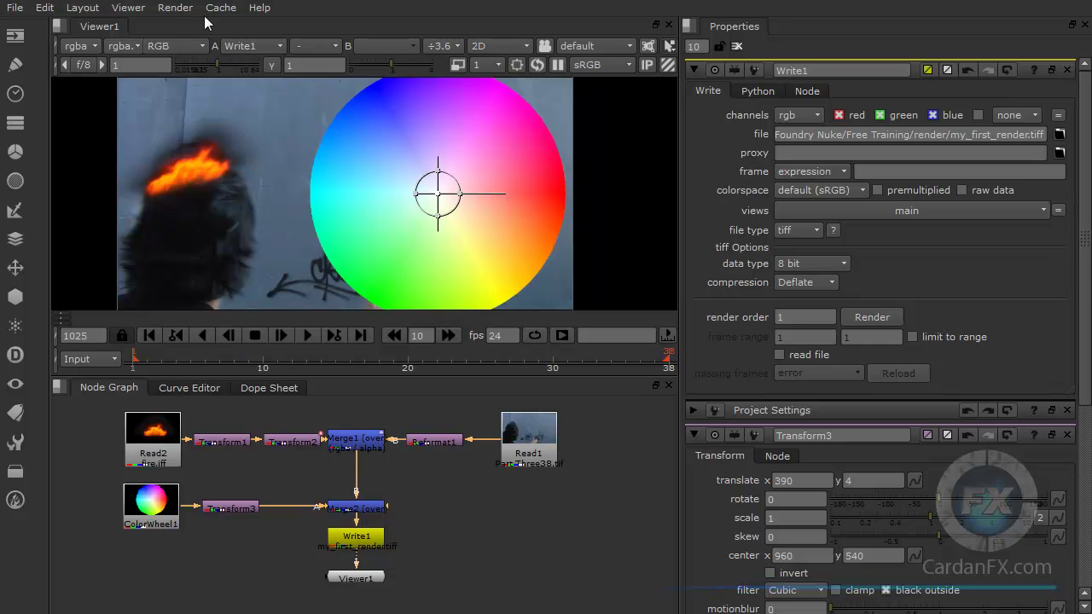
Try to render all Write nodes for the custom frame range 1-38 with the single file name my_first_render.tiff.
left_click(176, 8)
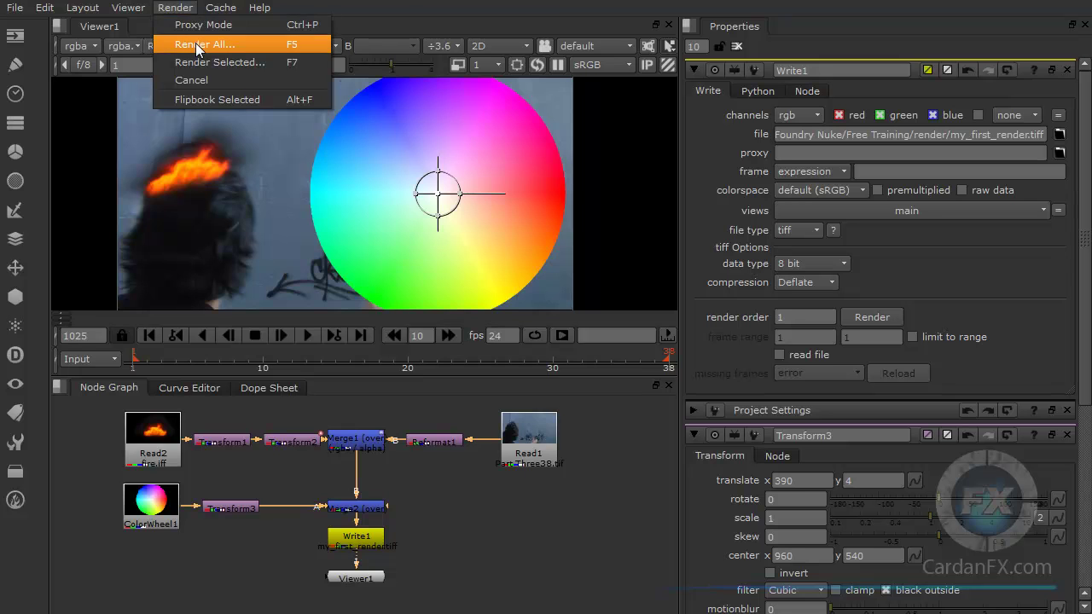
left_click(195, 44)
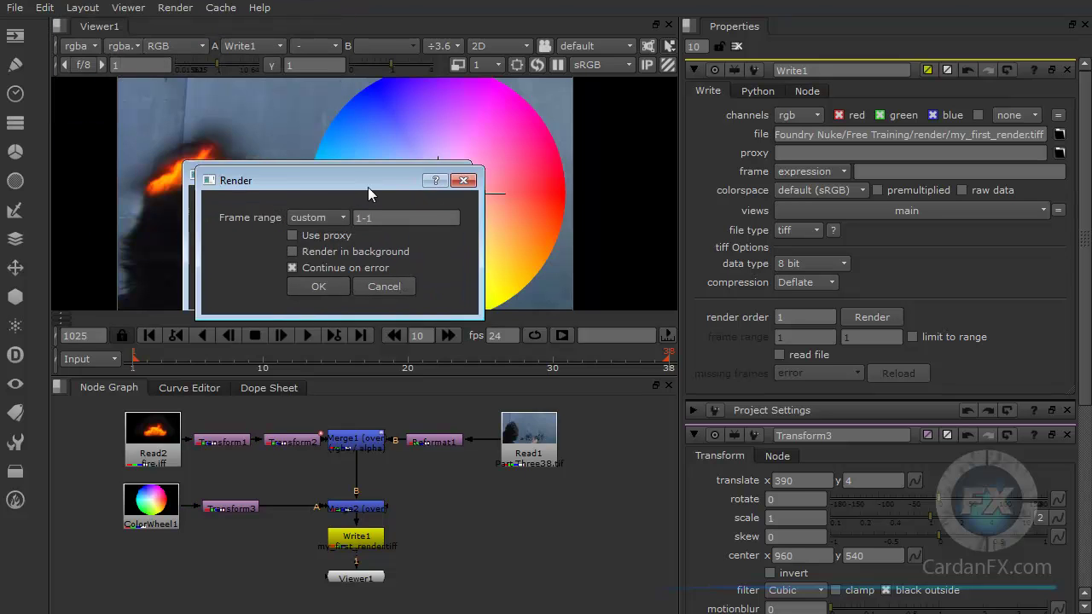
double_click(398, 222)
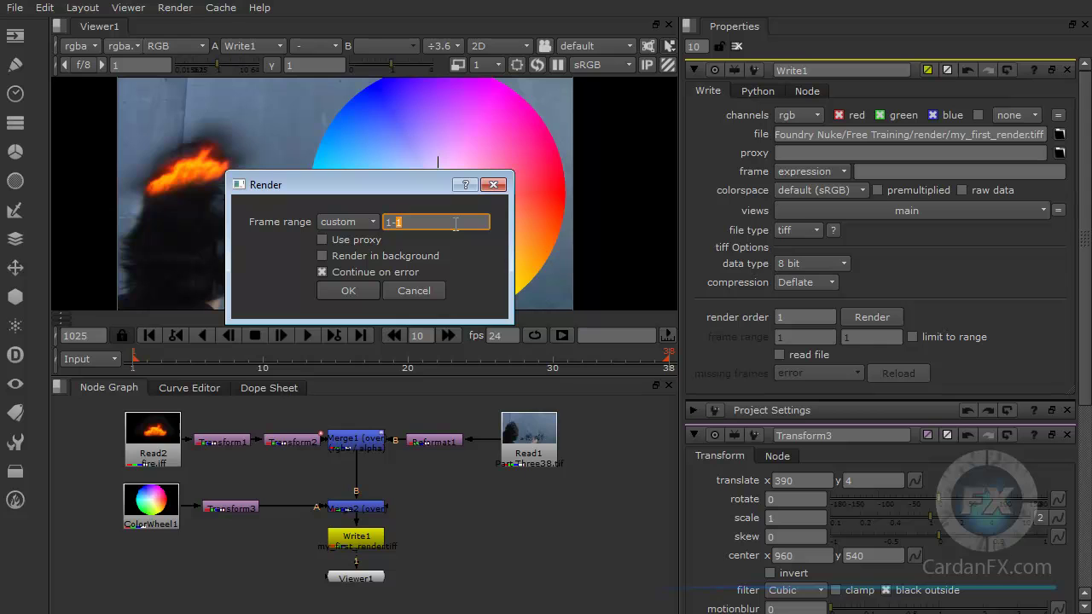
type("38")
left_click(352, 291)
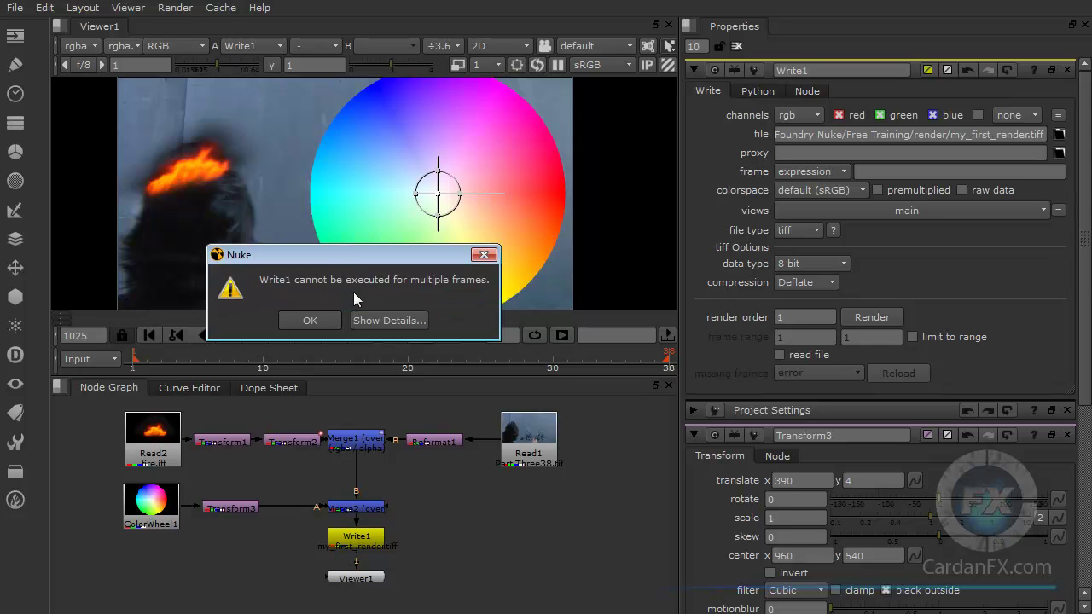
left_click_drag(333, 250, 387, 214)
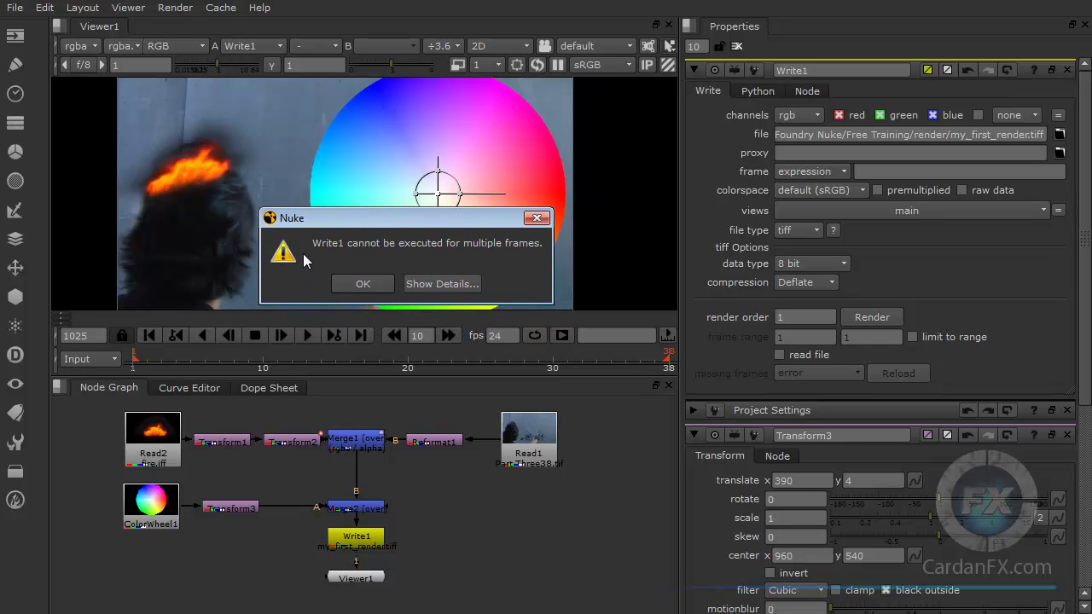
left_click(363, 284)
Go through frames 12, 20 and 23 and examine the number in Read1's file name at each frame.
left_click(361, 540)
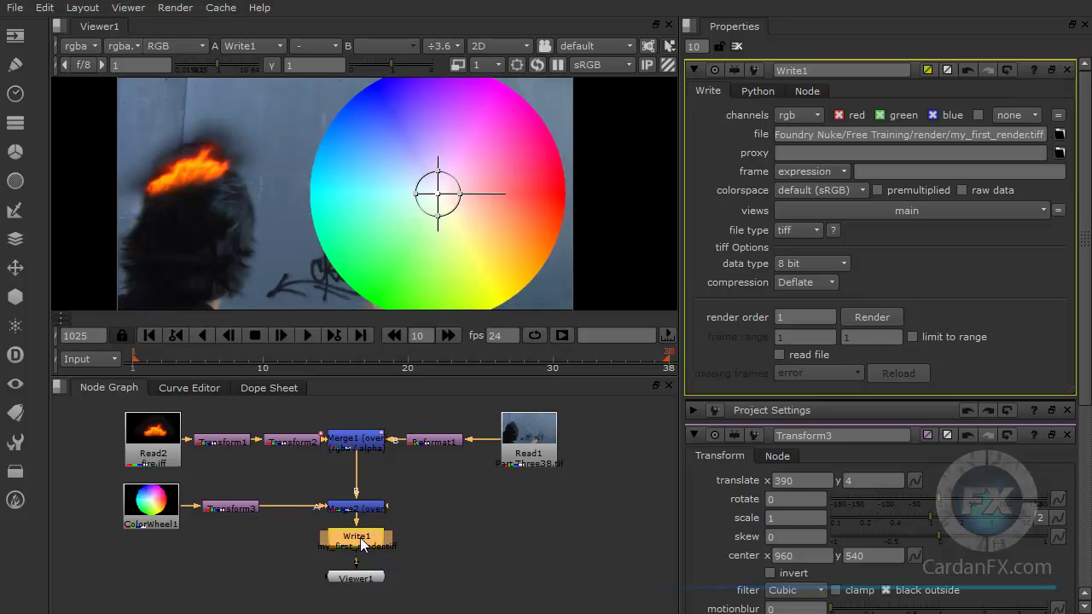
scroll(443, 533, "up", 6)
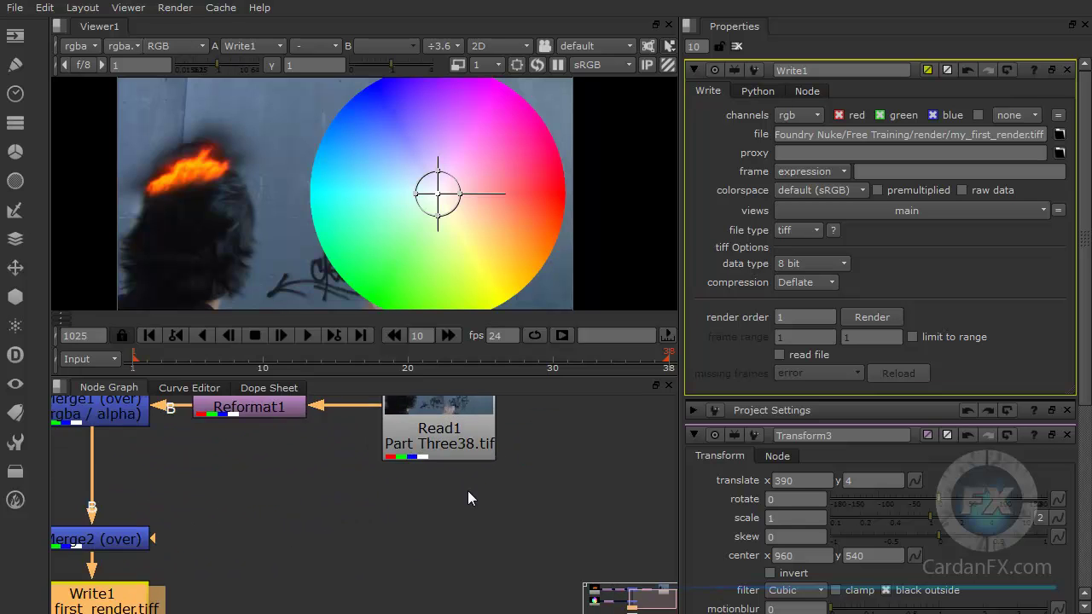
scroll(546, 584, "up", 2)
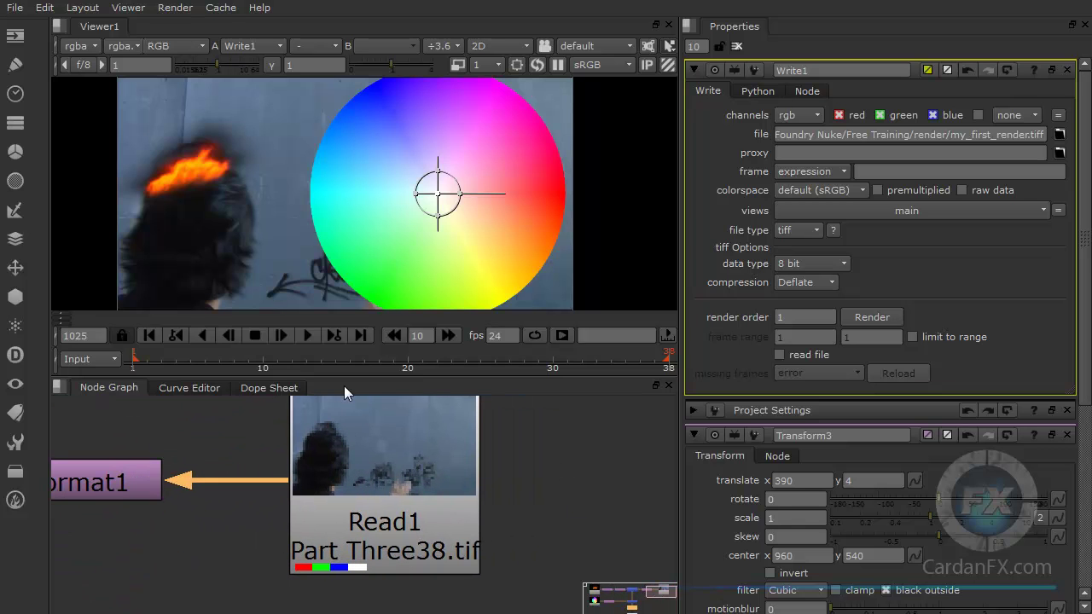
left_click(290, 365)
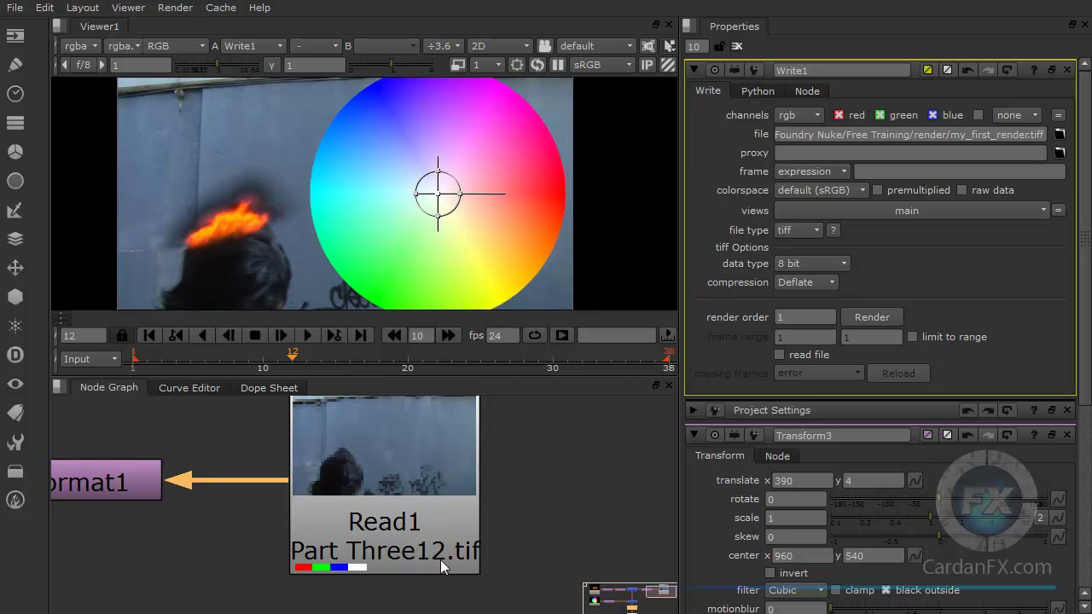
left_click(408, 364)
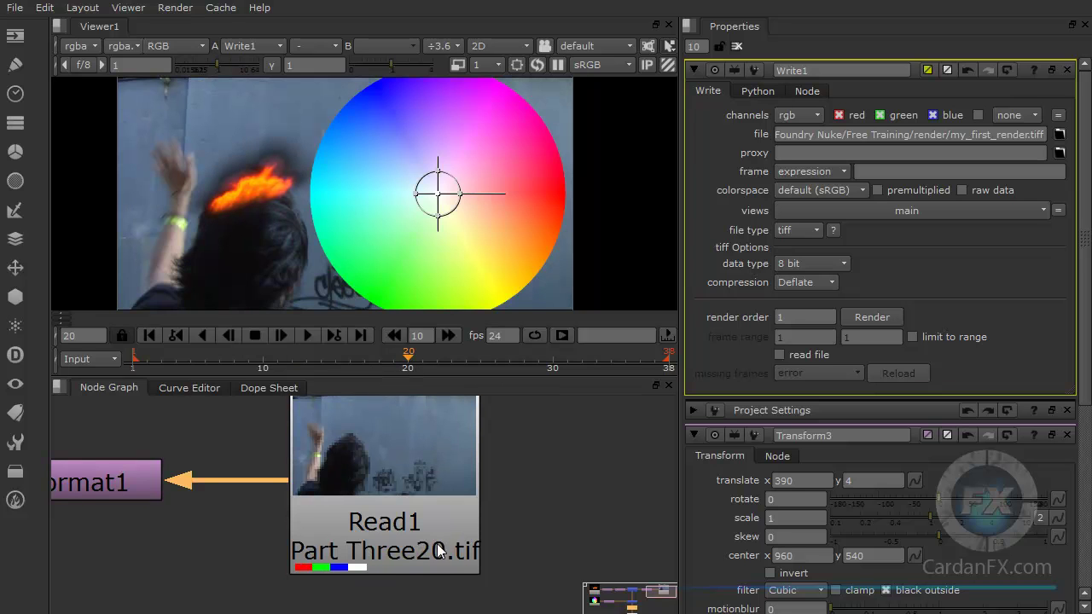
left_click_drag(261, 366, 451, 359)
scroll(507, 520, "down", 4)
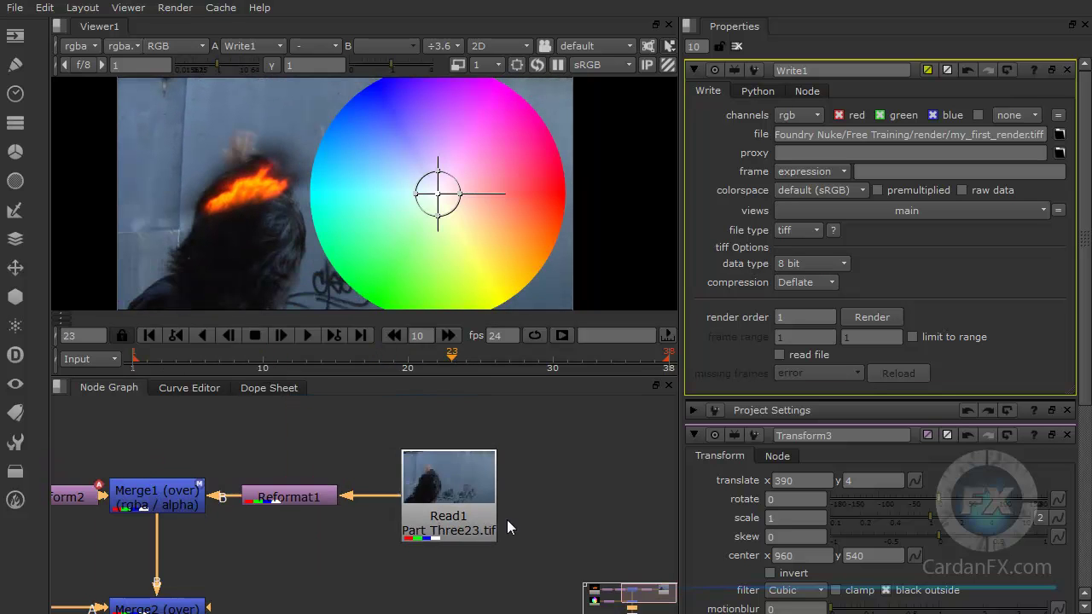
Go to frame 6 and examine the file name shown on the Write1 node.
middle_click_drag(332, 543, 417, 518)
scroll(354, 496, "up", 6)
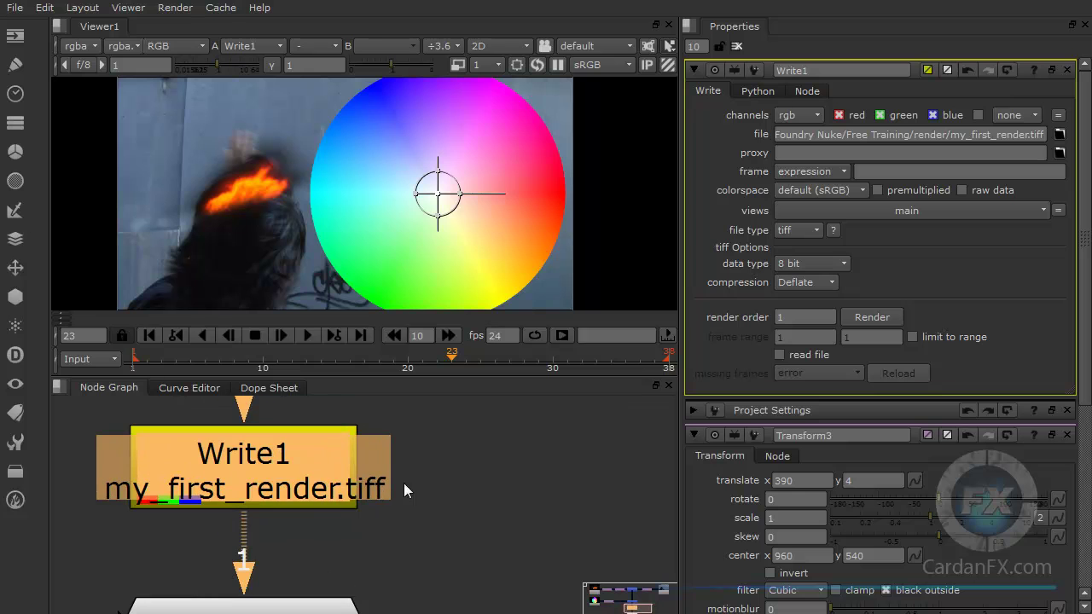
left_click_drag(266, 363, 204, 362)
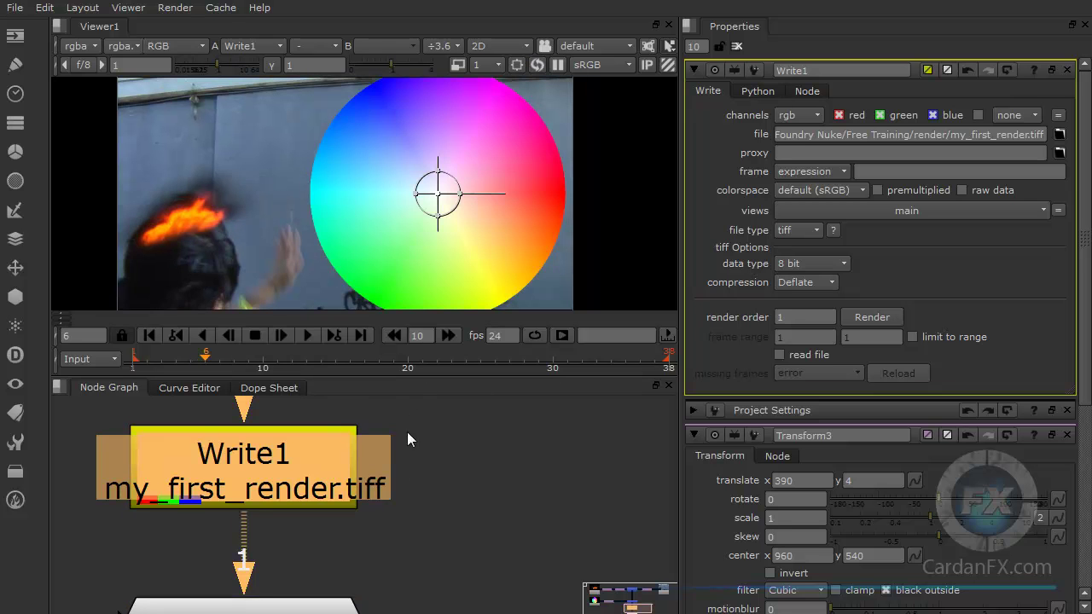
left_click(419, 483)
scroll(363, 488, "down", 1)
scroll(362, 488, "up", 1)
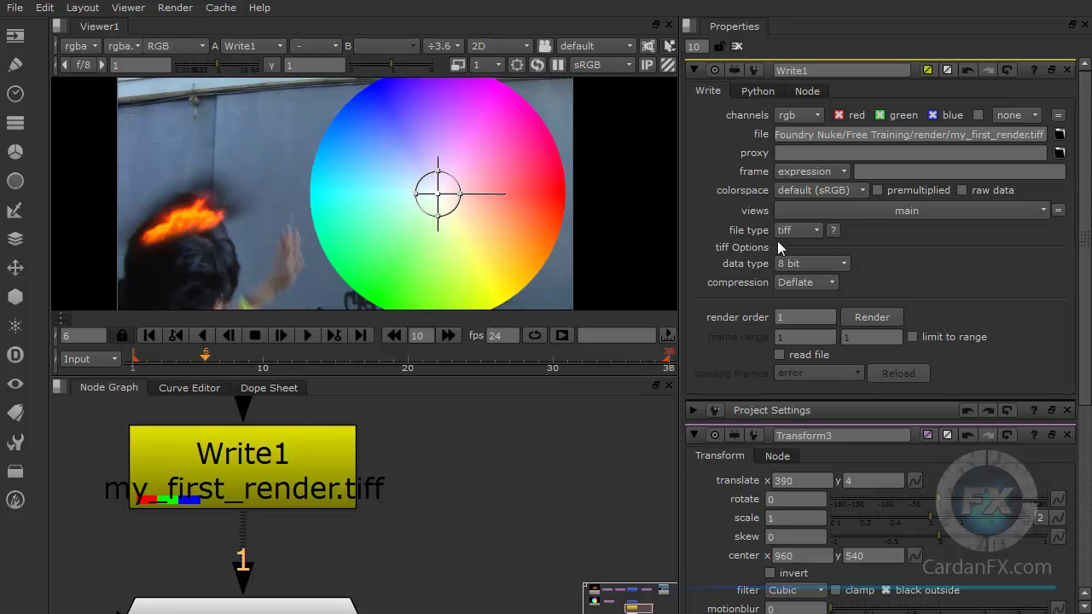
Turn on limit to range for Write1 and set its frame range to 1-38.
left_click(838, 333)
left_click(910, 337)
left_click(849, 337)
type("38")
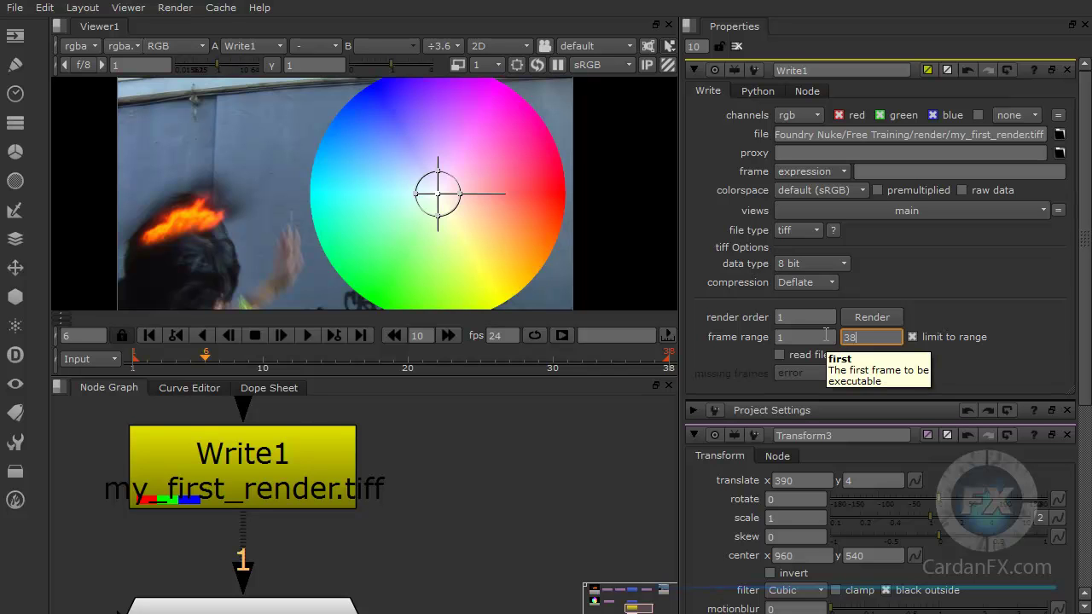
key("Return")
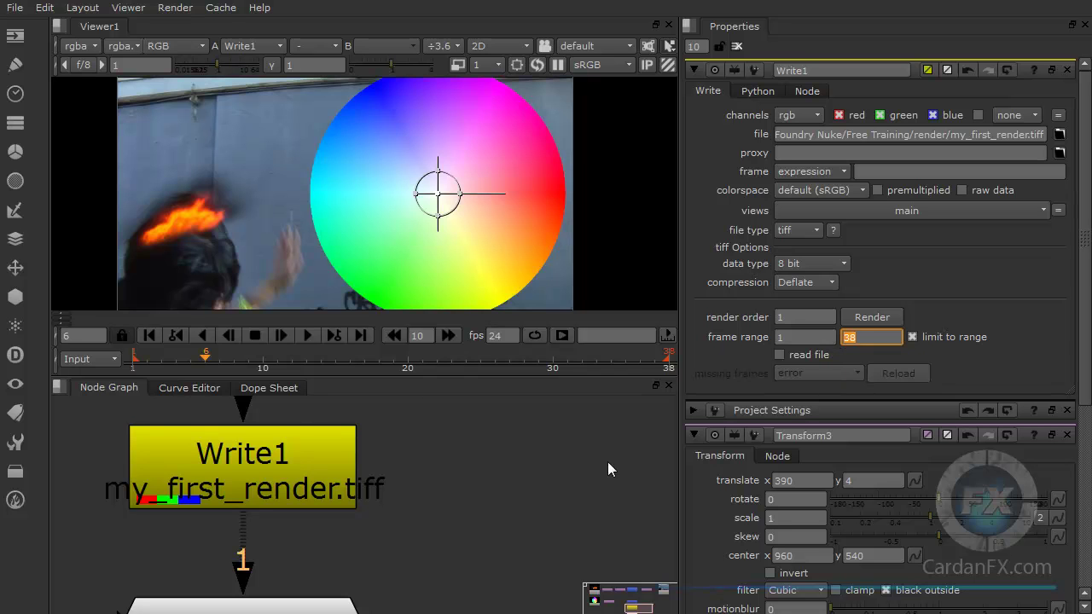
Try to render all Write nodes for the custom range 1-38, then turn off Write1's limit to range option.
left_click(175, 8)
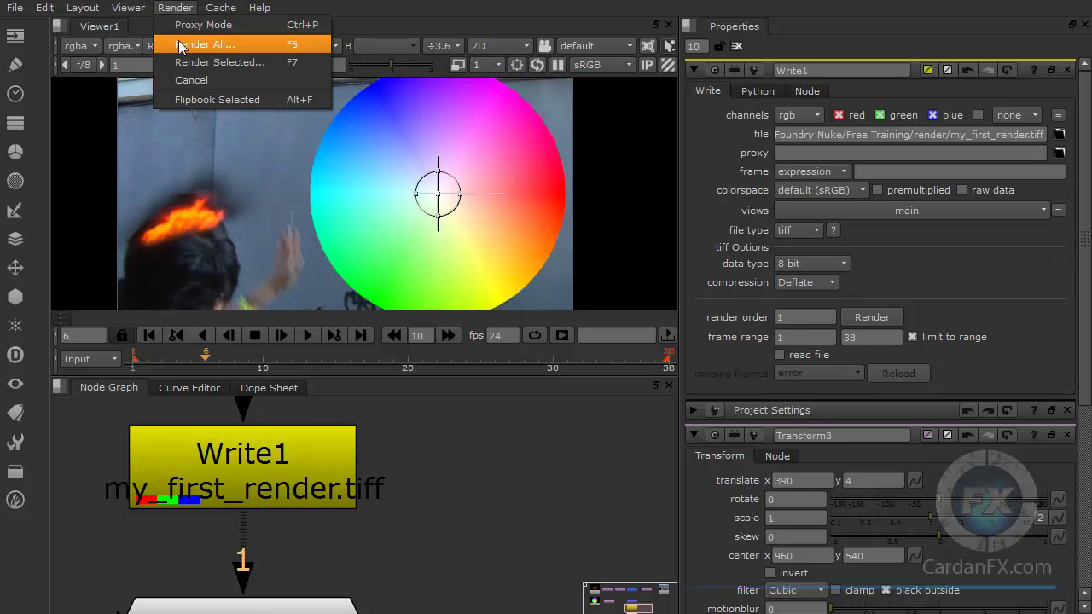
left_click(194, 48)
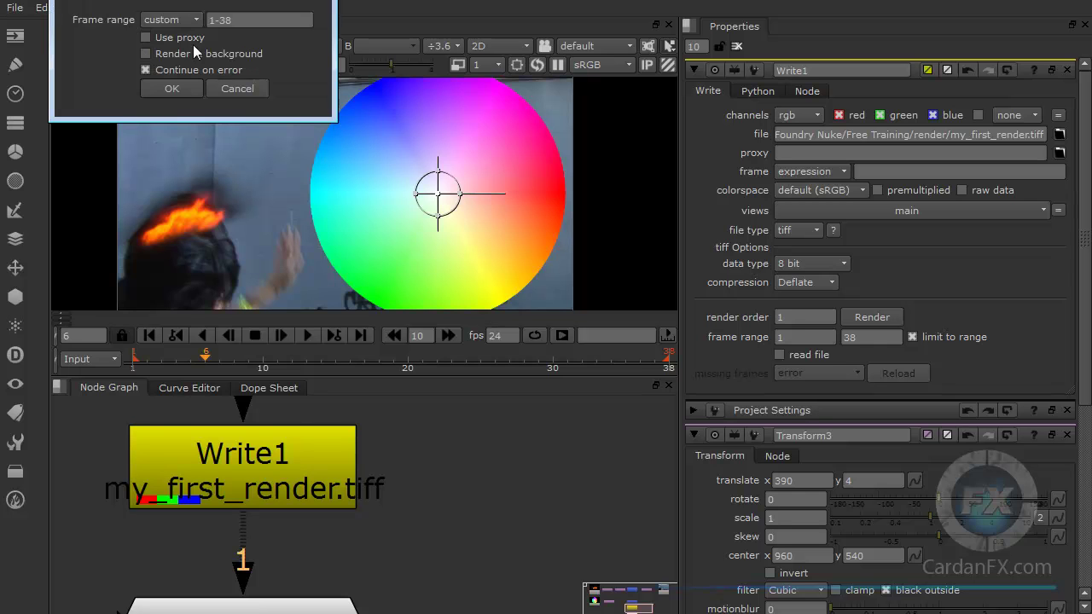
left_click(177, 87)
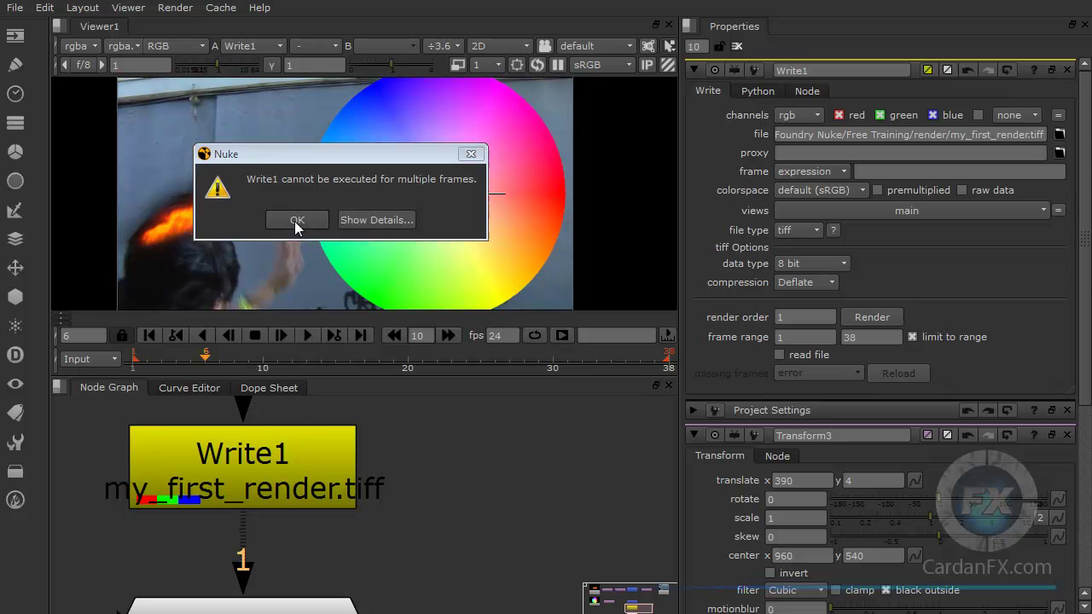
left_click(295, 219)
left_click(878, 337)
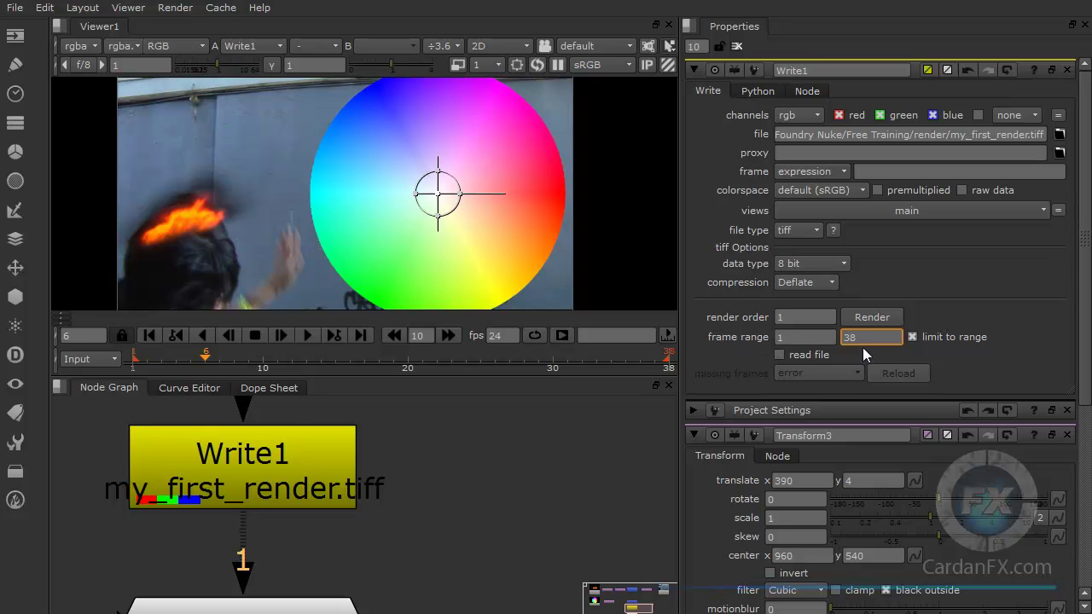
left_click(912, 337)
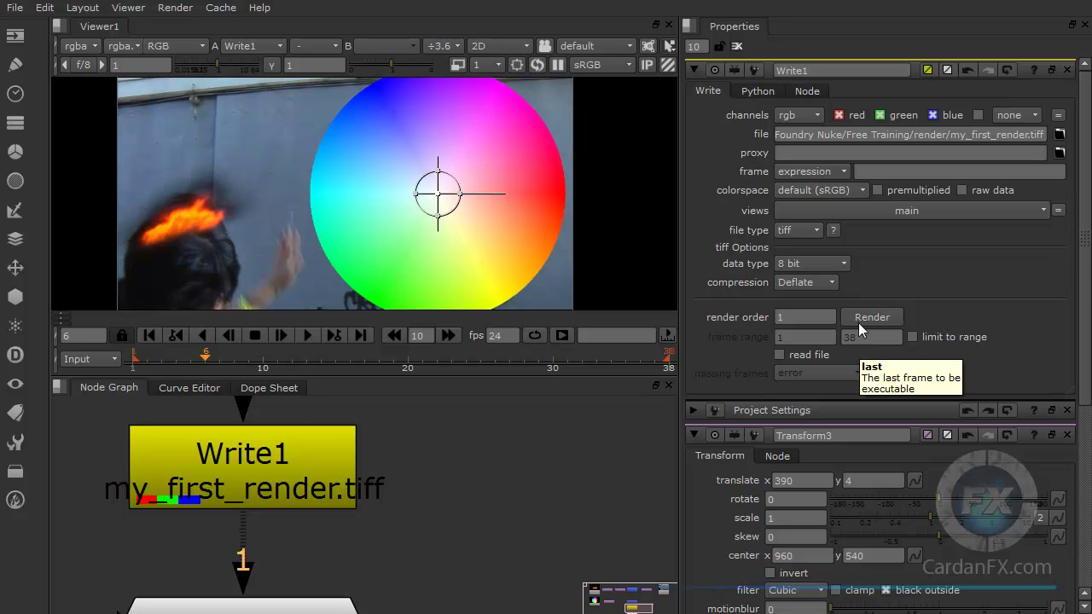
Browse the TIFF_sec footage folder with files grouped as sequences and examine how the sequence name numbers its frames, without importing anything.
left_click(1032, 135)
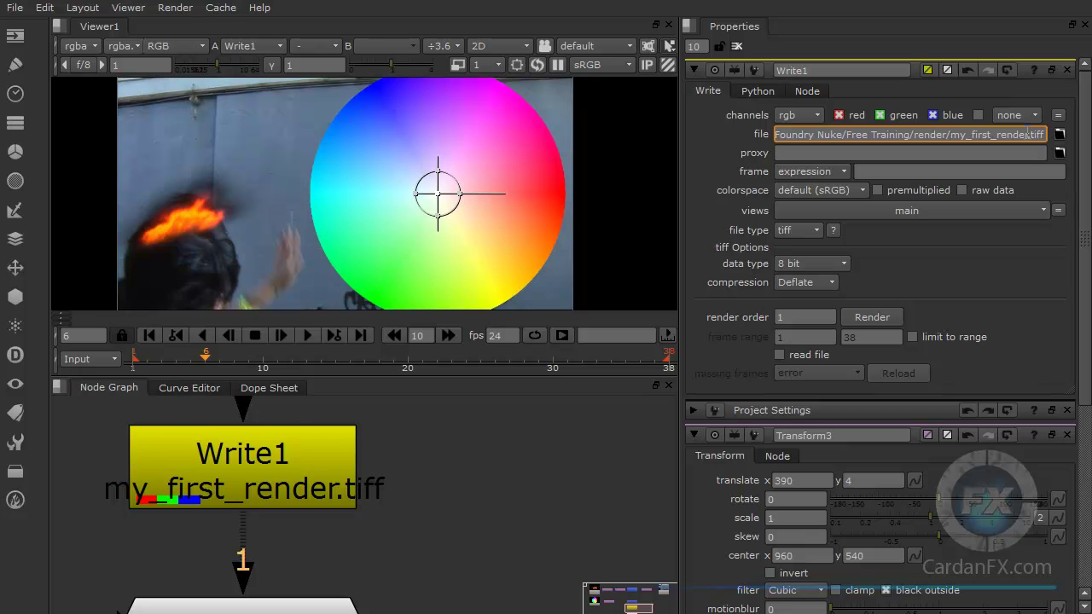
left_click(503, 513)
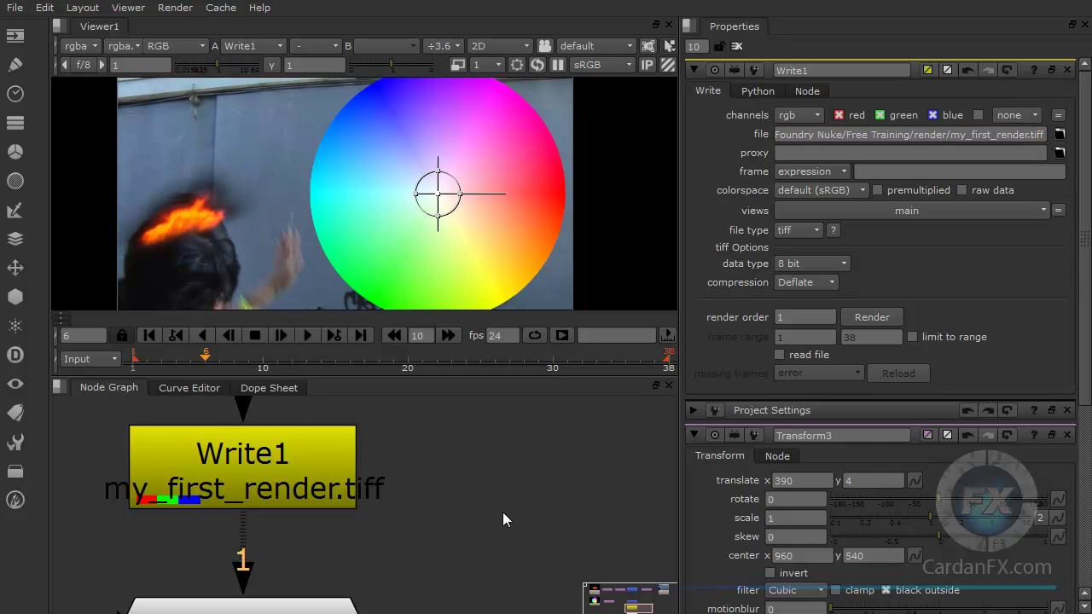
key("r")
left_click(437, 434)
left_click_drag(411, 358, 407, 261)
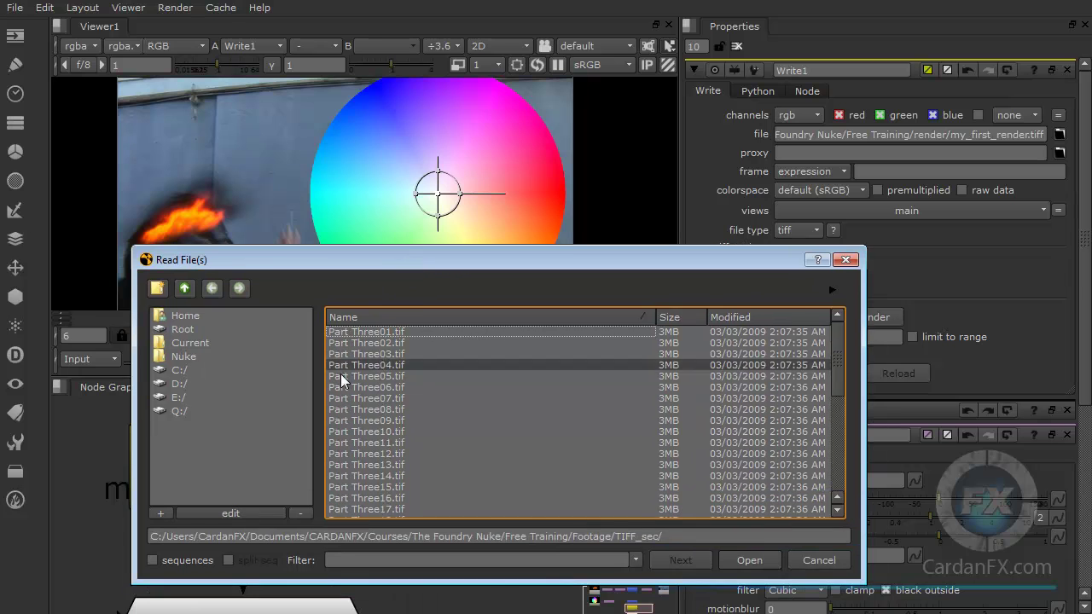
left_click(152, 560)
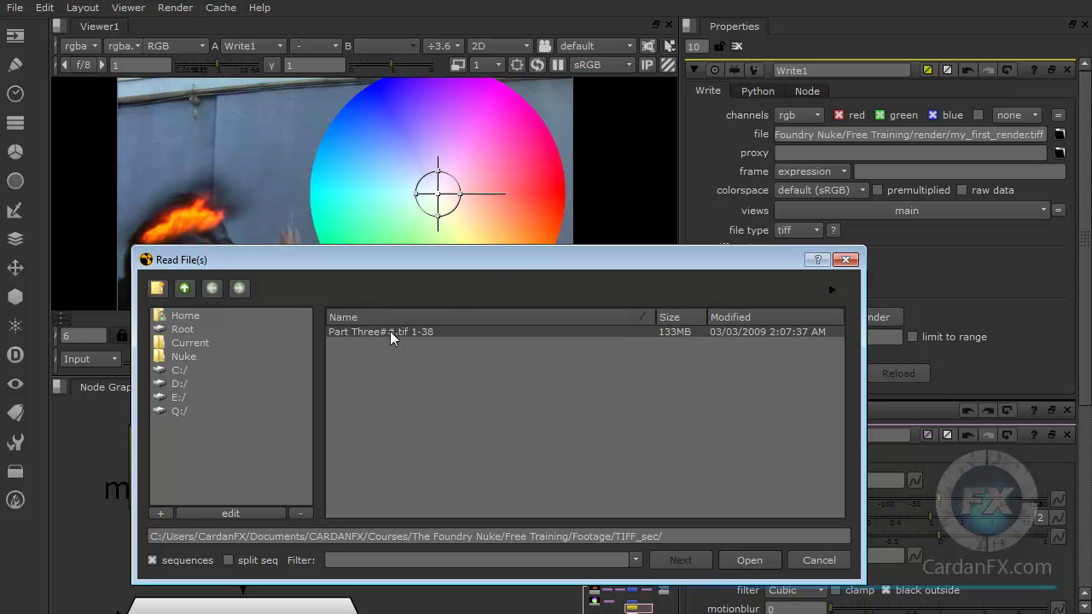
left_click_drag(487, 261, 455, 277)
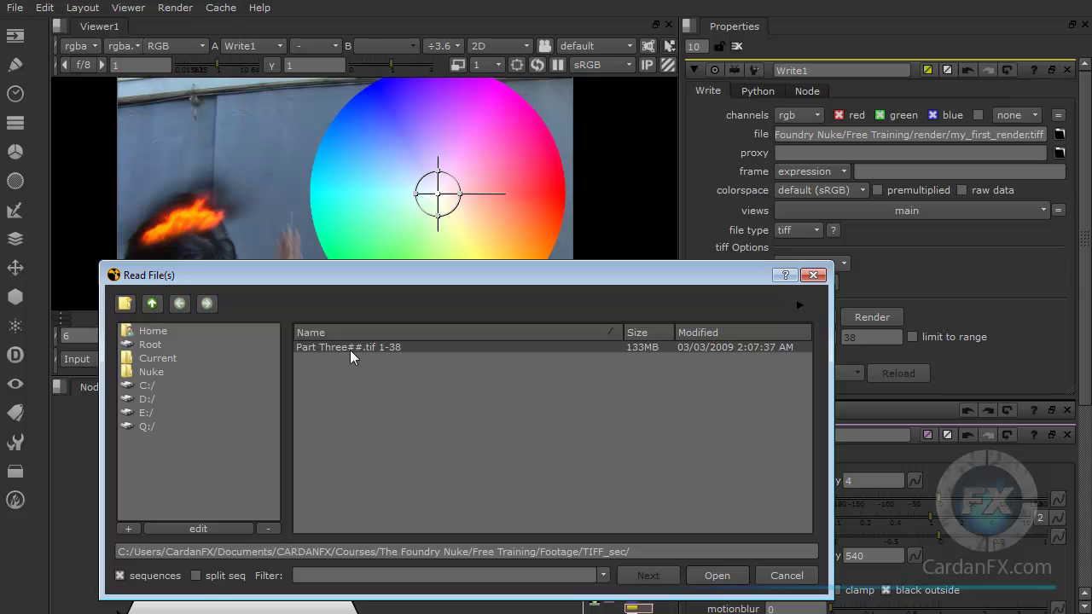
left_click(785, 577)
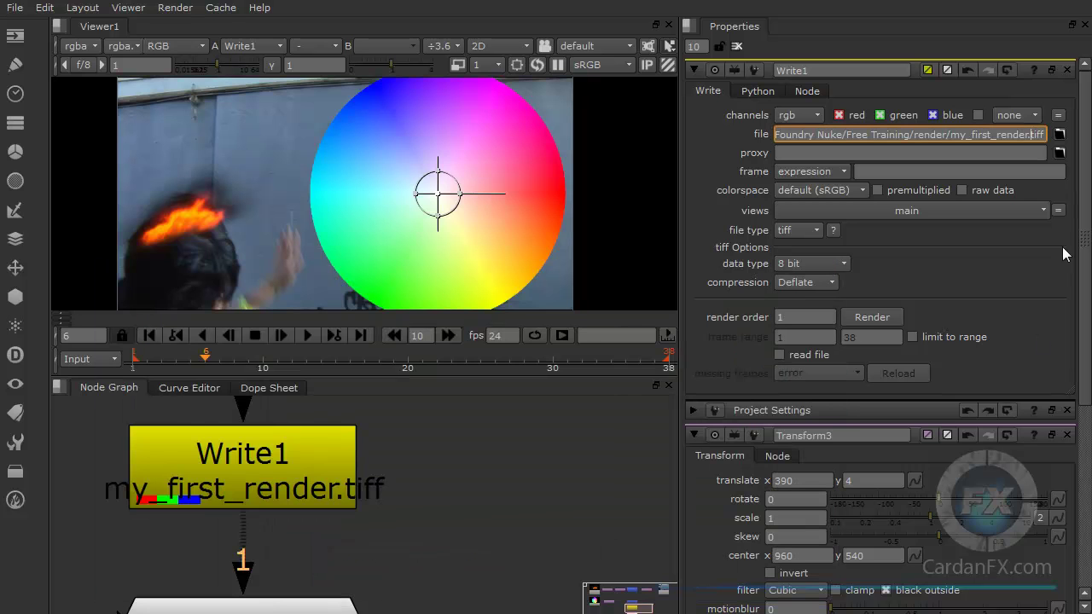
Insert the frame-number placeholder ## before the extension in Write1's file path, making it my_first_render##.tiff.
left_click(1028, 135)
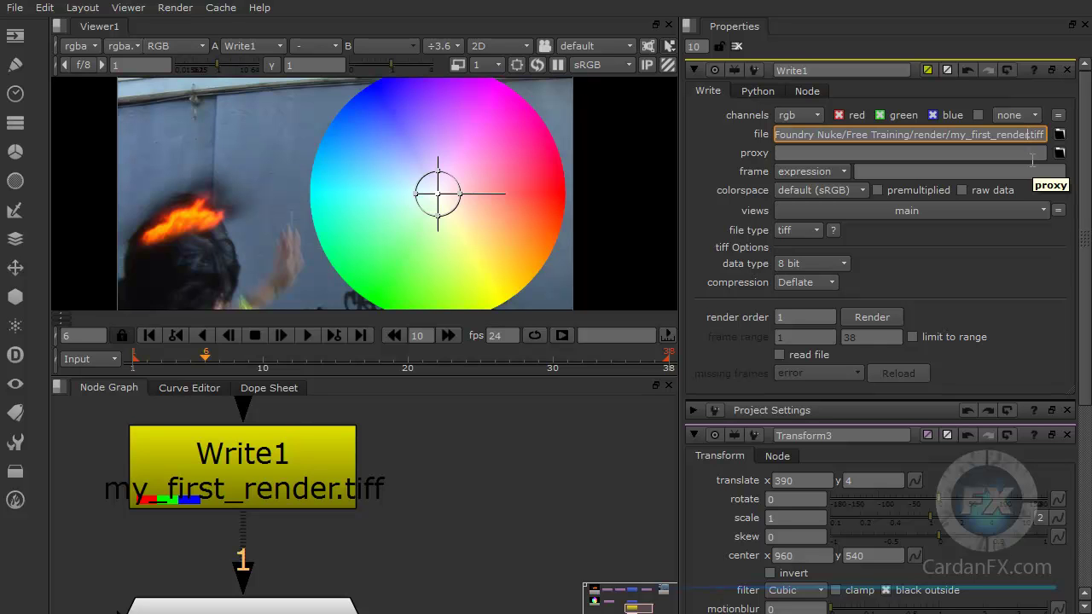
type("/")
key("BackSpace")
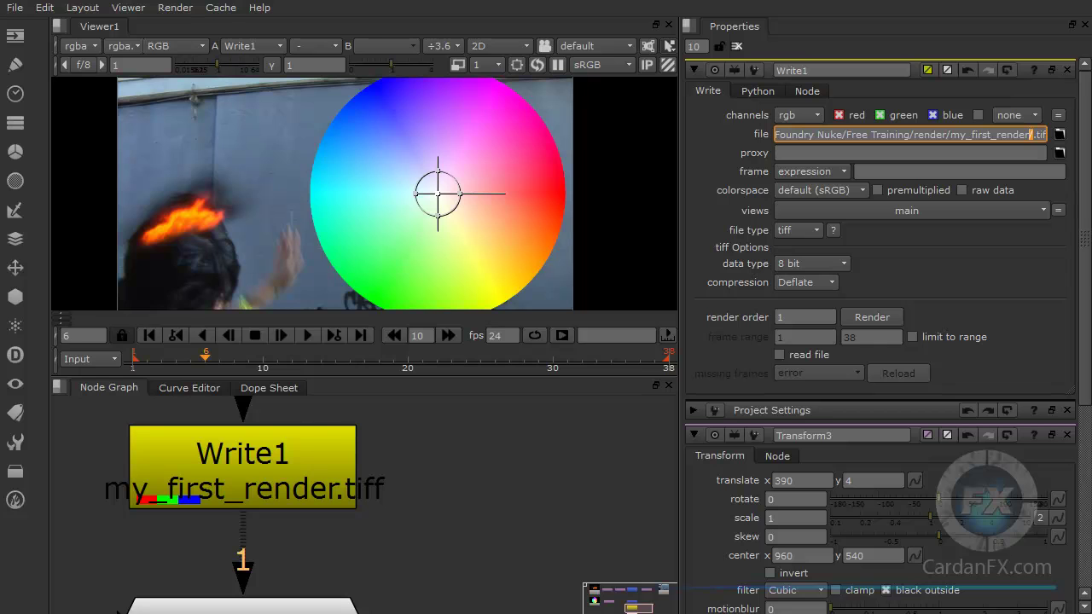
left_click(1031, 134)
type("##")
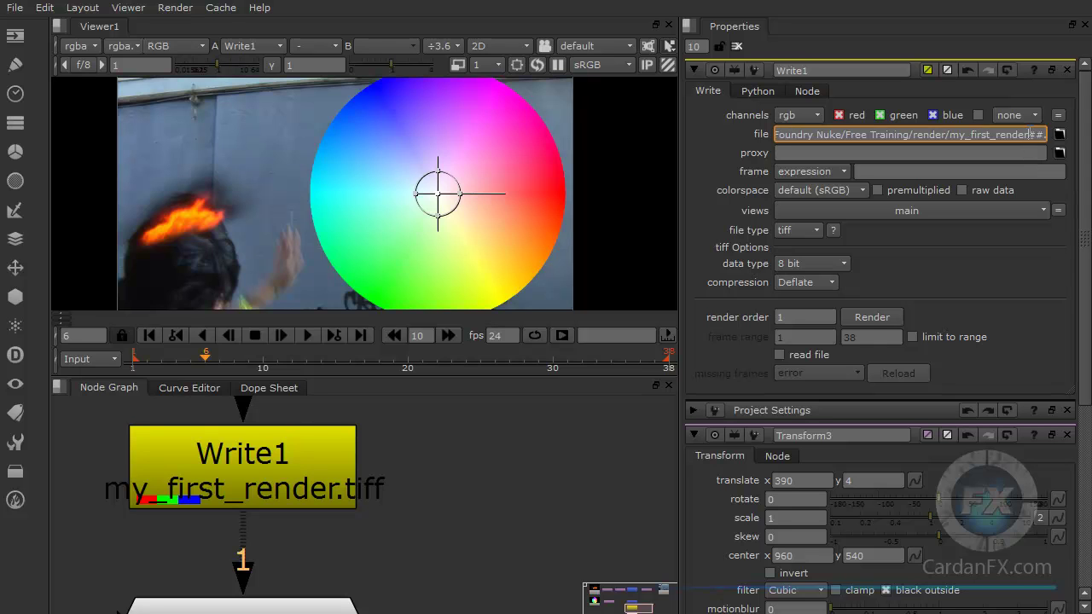
left_click_drag(1029, 134, 1062, 134)
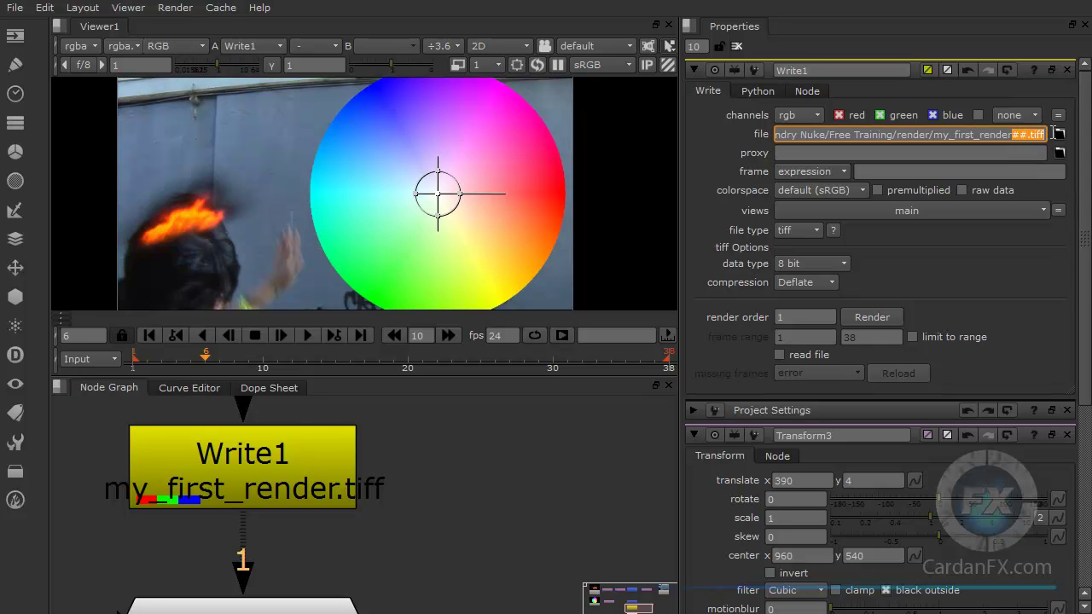
left_click(1033, 138)
left_click_drag(1012, 137, 1025, 136)
left_click(536, 468)
Compare the ## in Write1's file path with the footage sequence name in the Read file browser, without importing anything.
key("r")
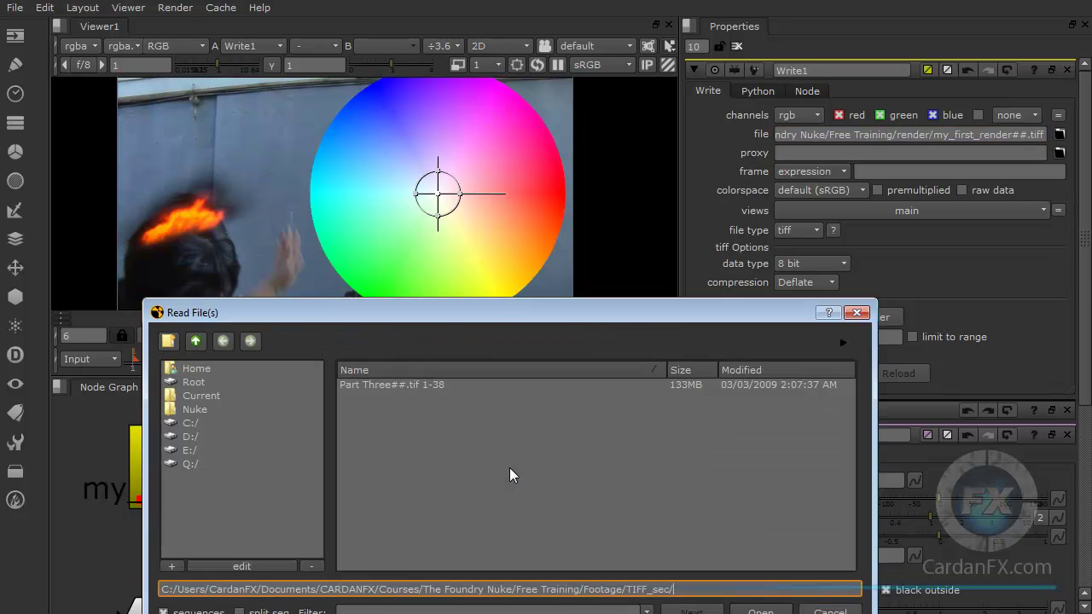
left_click(407, 382)
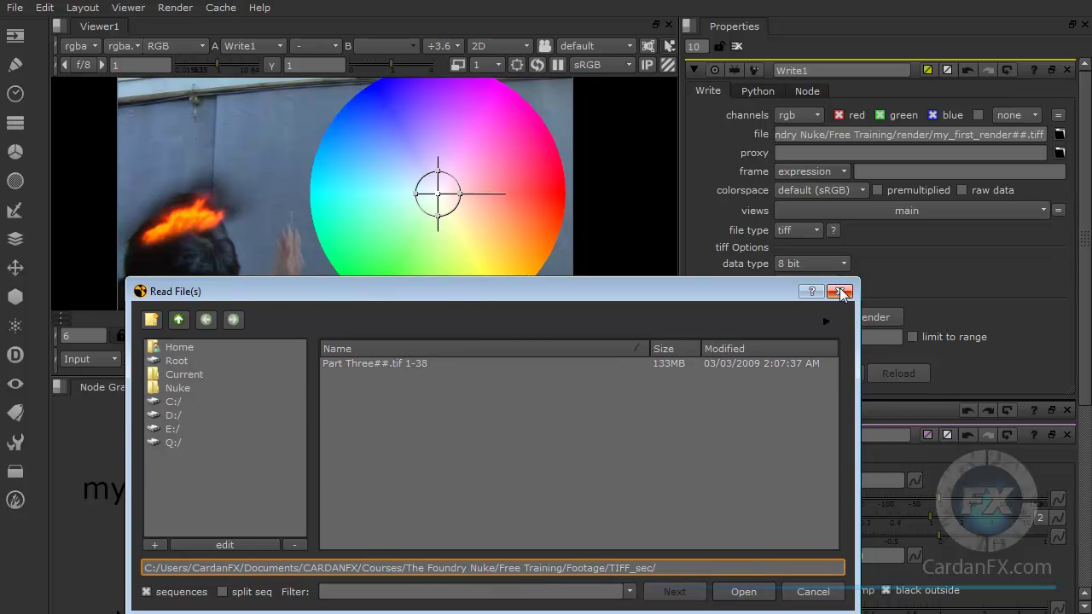
left_click(841, 290)
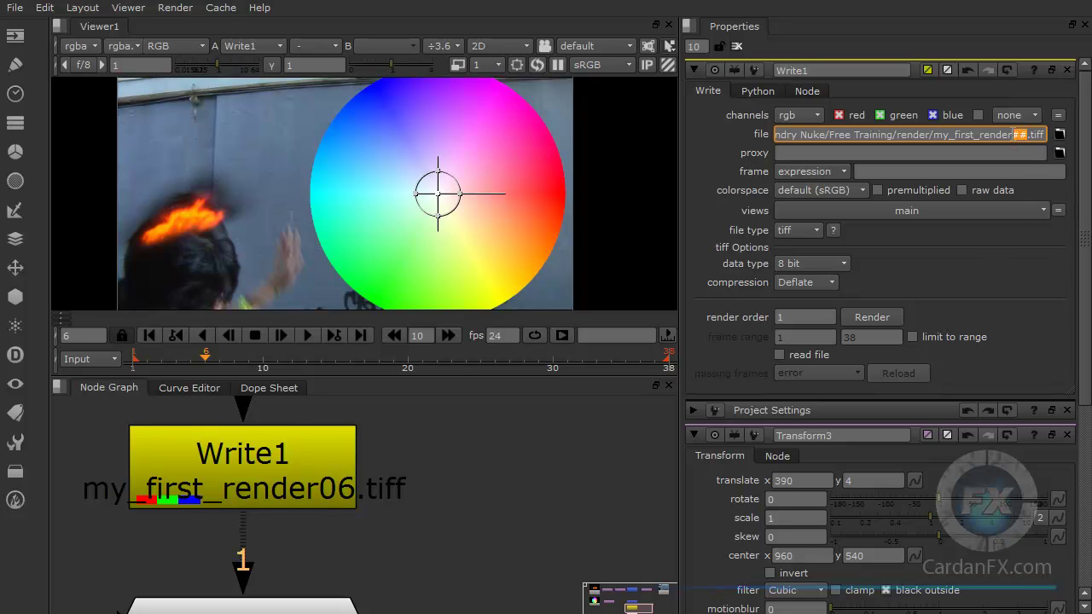
left_click_drag(1019, 134, 1011, 134)
left_click(909, 134)
Render Write1 for the custom frame range 1-38.
left_click(874, 320)
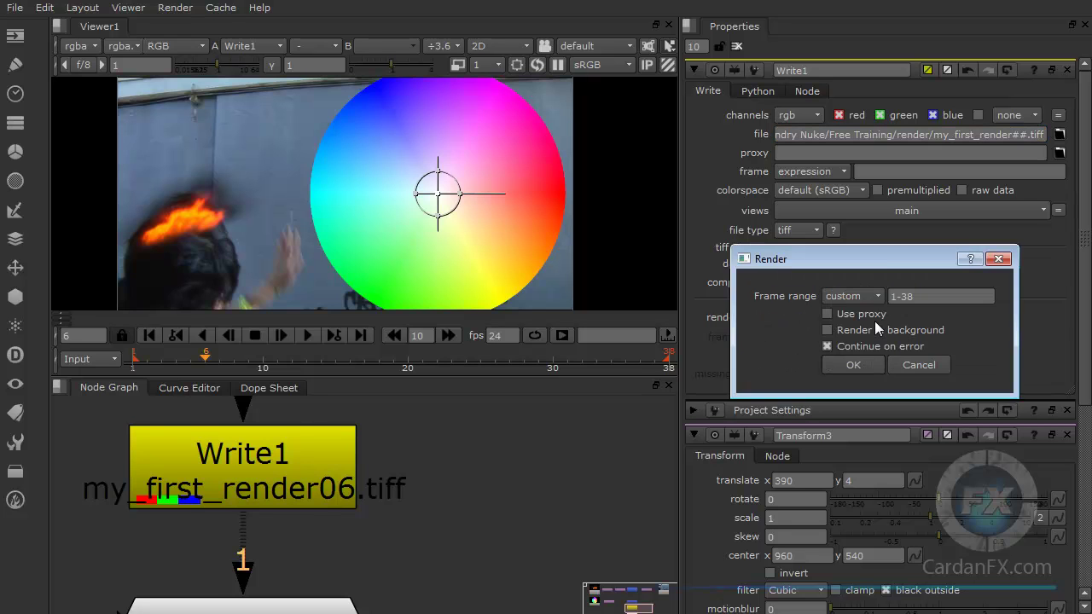
left_click_drag(881, 261, 835, 245)
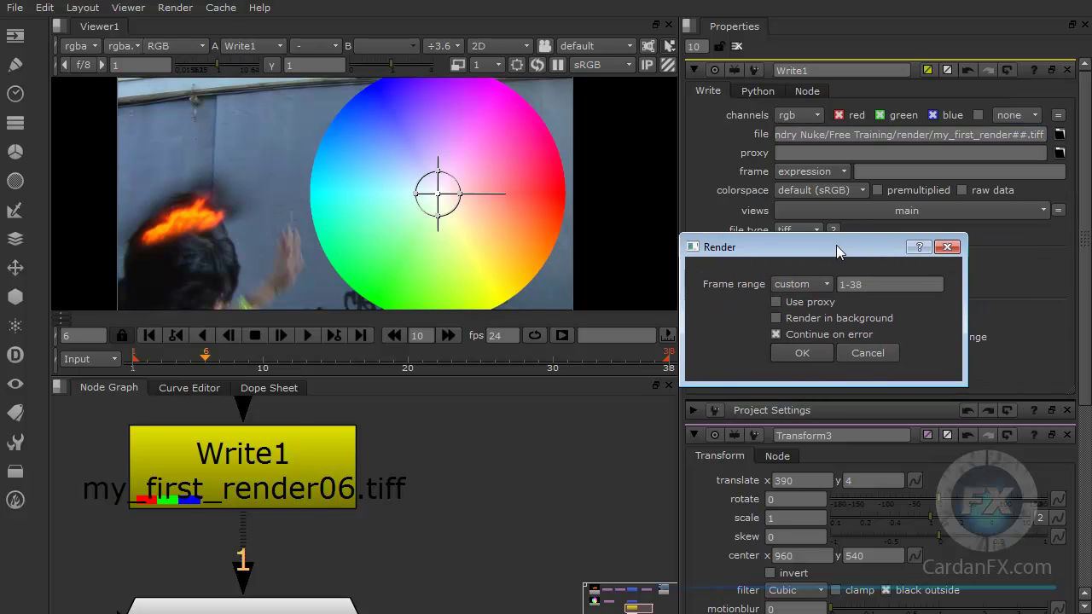
left_click(800, 350)
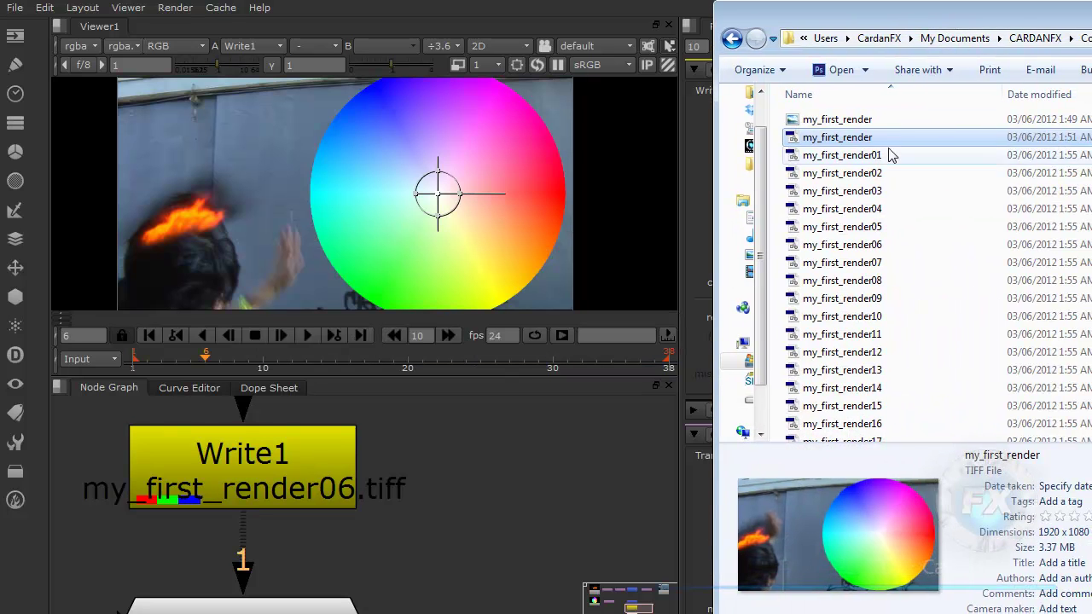
Look through the rendered files my_first_render01 to my_first_render38 in Windows Explorer and move the folder window out of the way.
left_click(855, 156)
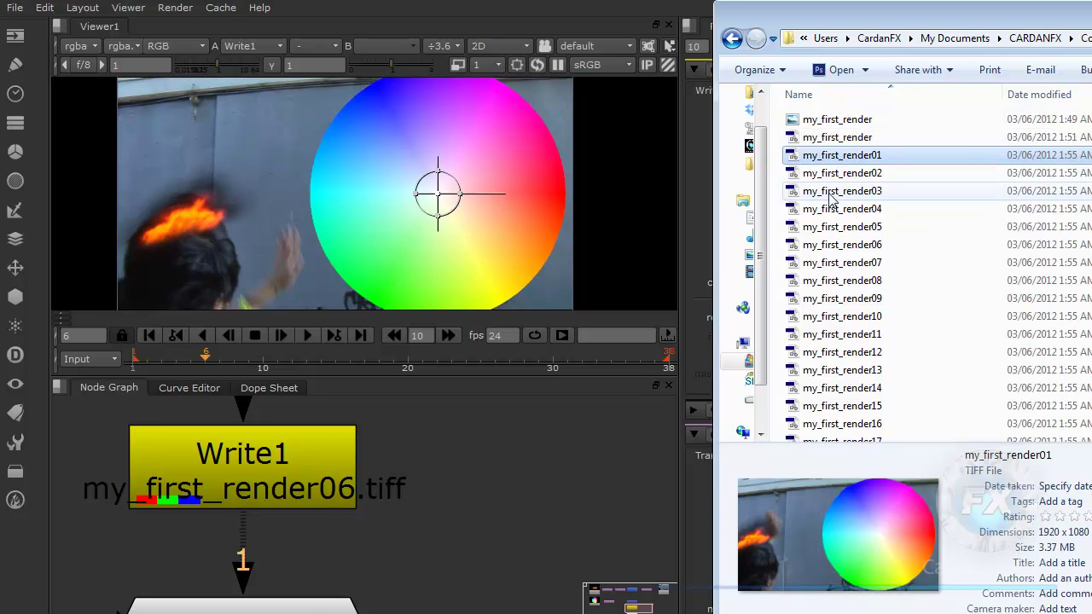
scroll(832, 197, "down", 7)
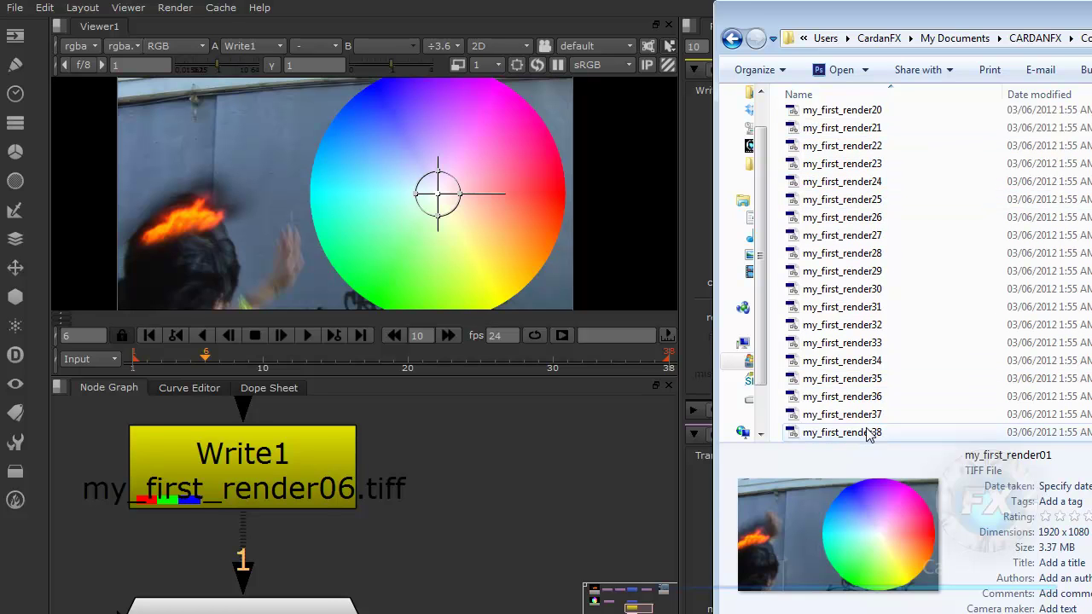
scroll(862, 439, "up", 7)
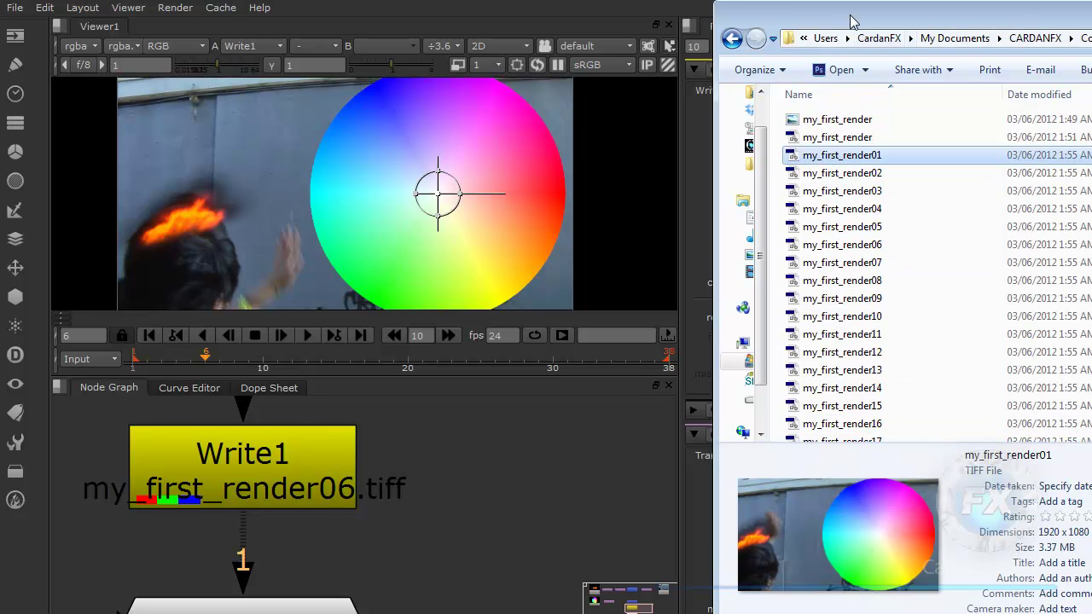
left_click_drag(853, 21, 1091, 25)
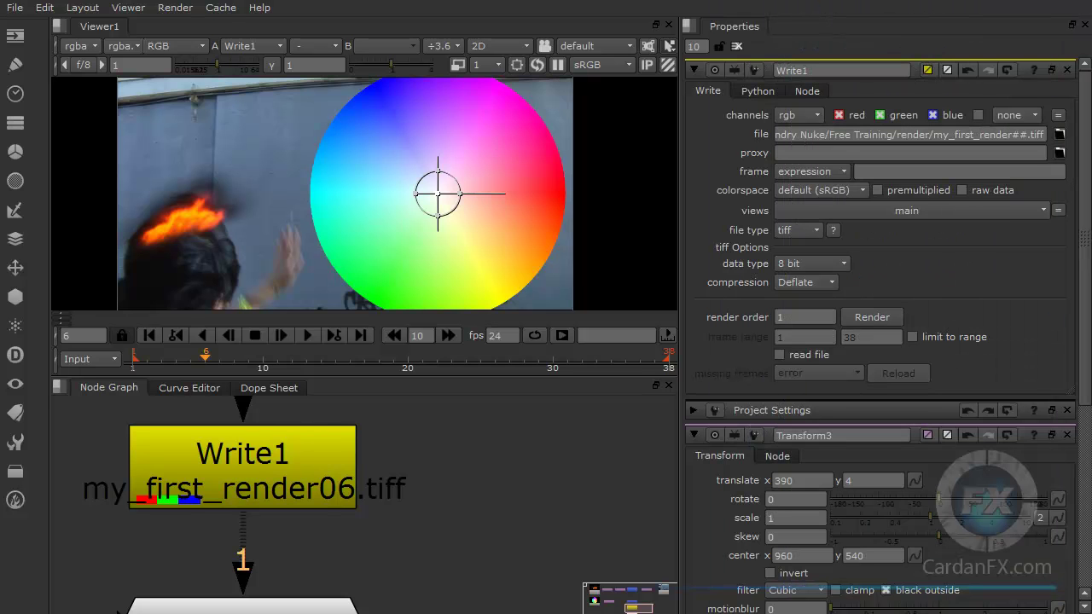
Replace the ## placeholder in Write1's file path with %03d for three-digit frame numbers.
left_click(1014, 134)
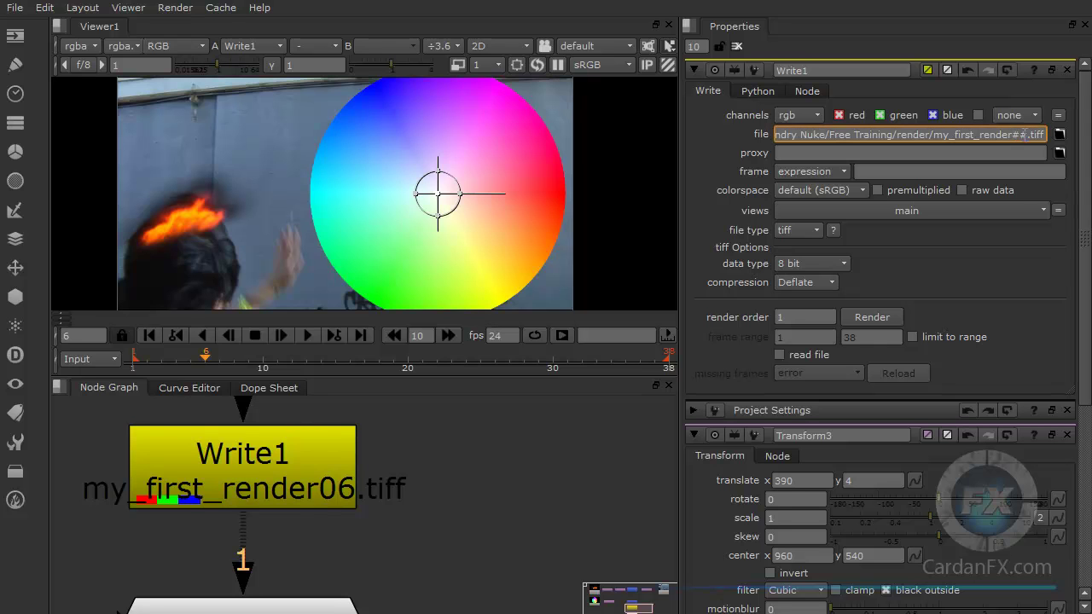
left_click_drag(1027, 134, 1013, 134)
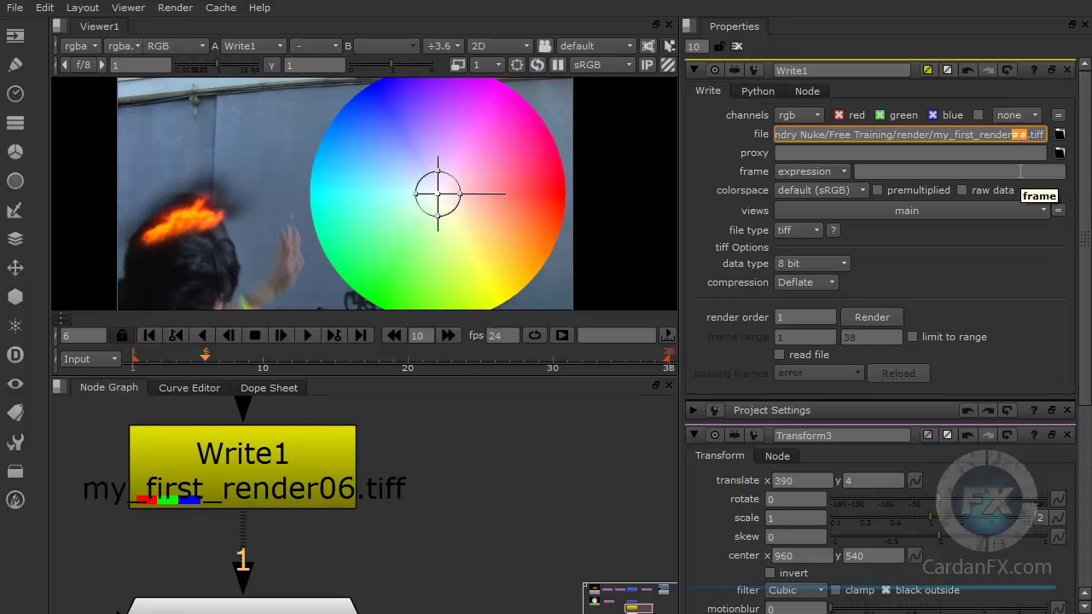
type("%")
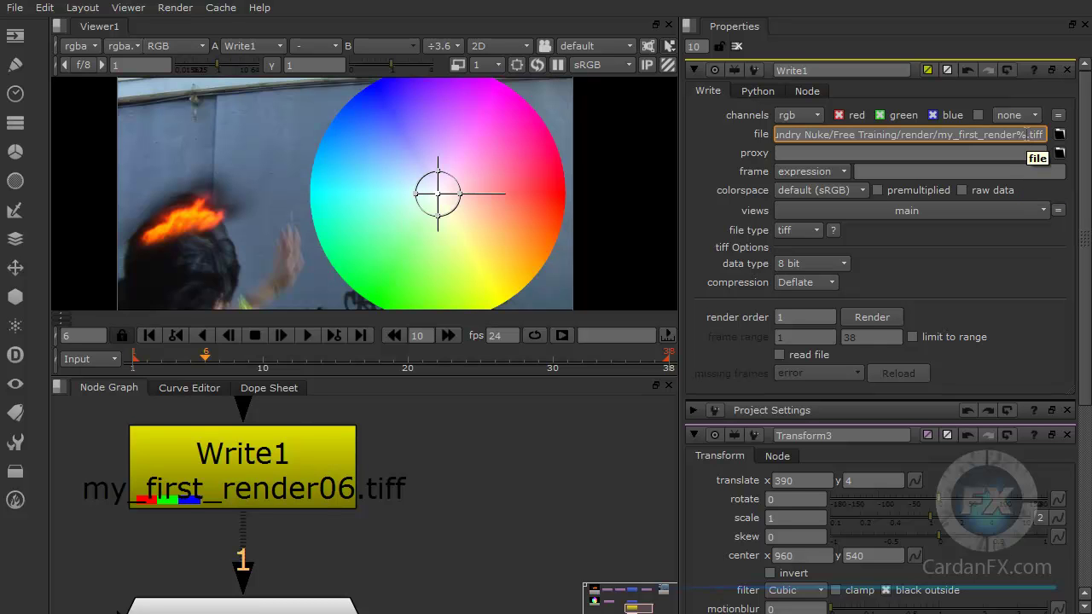
type("03d")
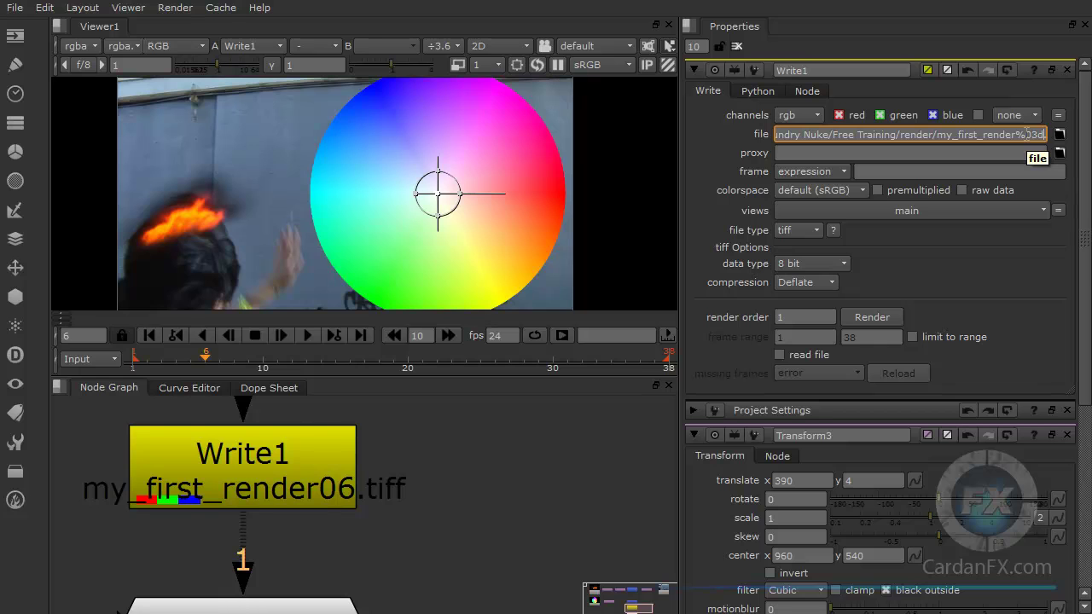
key("Return")
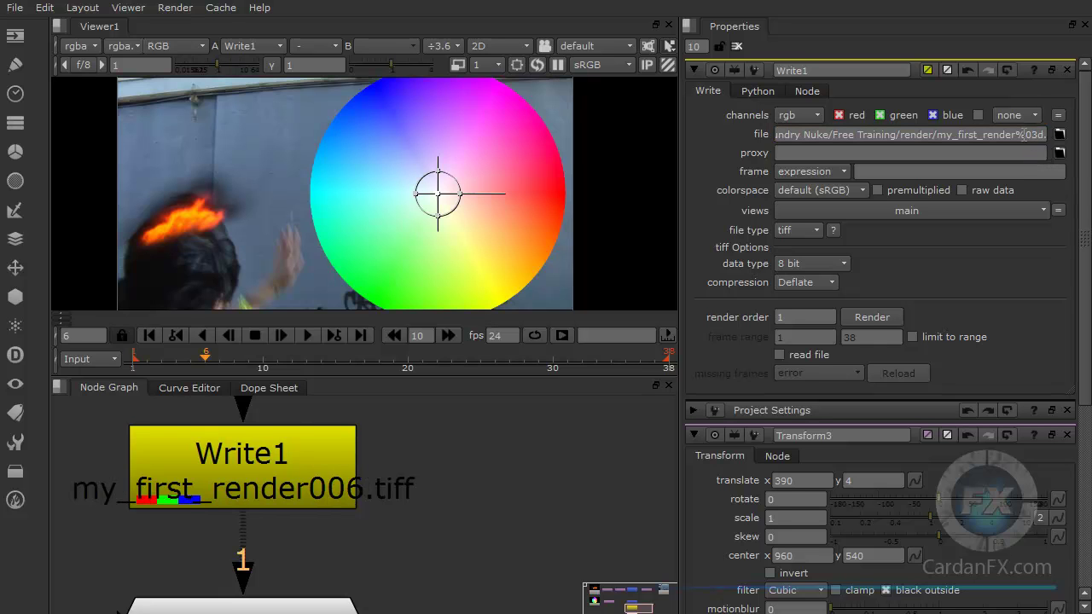
Change Write1's output file name to my_second_render%03d.jpeg and lower its JPEG quality to 0.115.
left_click_drag(977, 134, 959, 134)
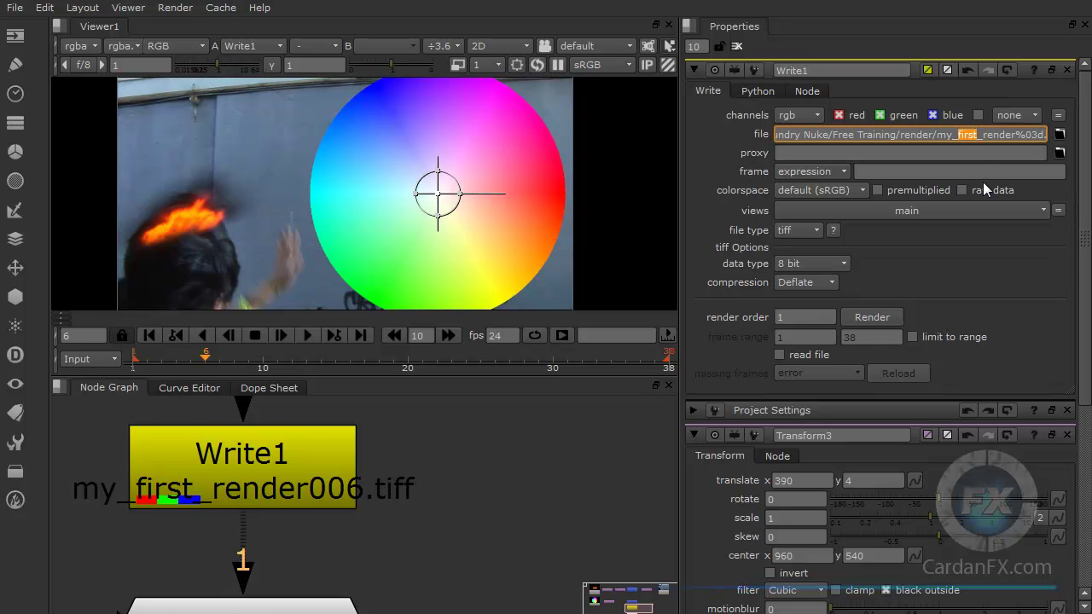
type("second")
left_click(1038, 135)
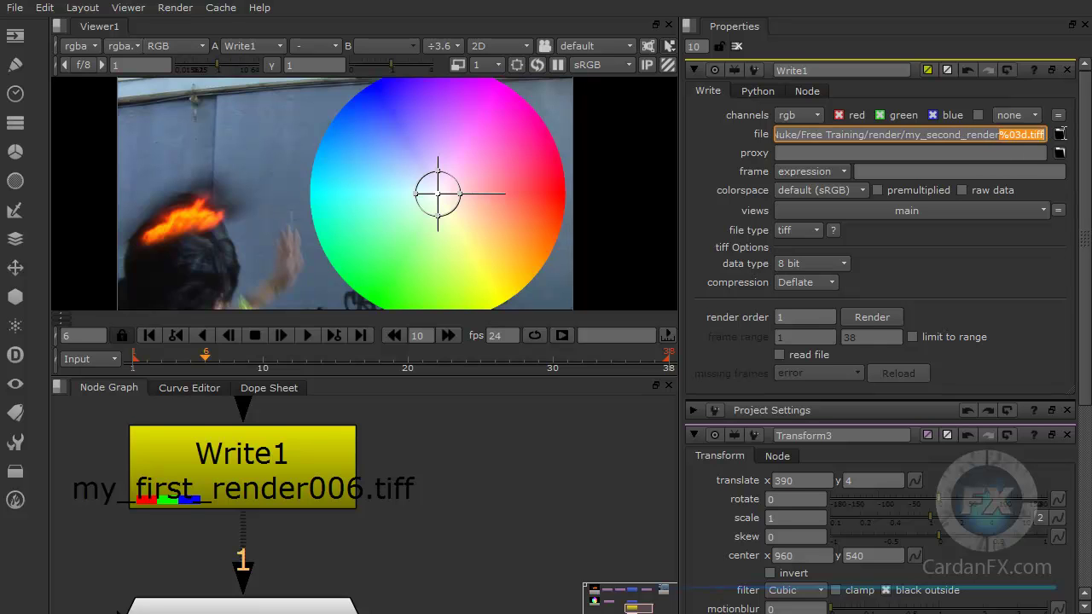
double_click(1036, 135)
type("jpge")
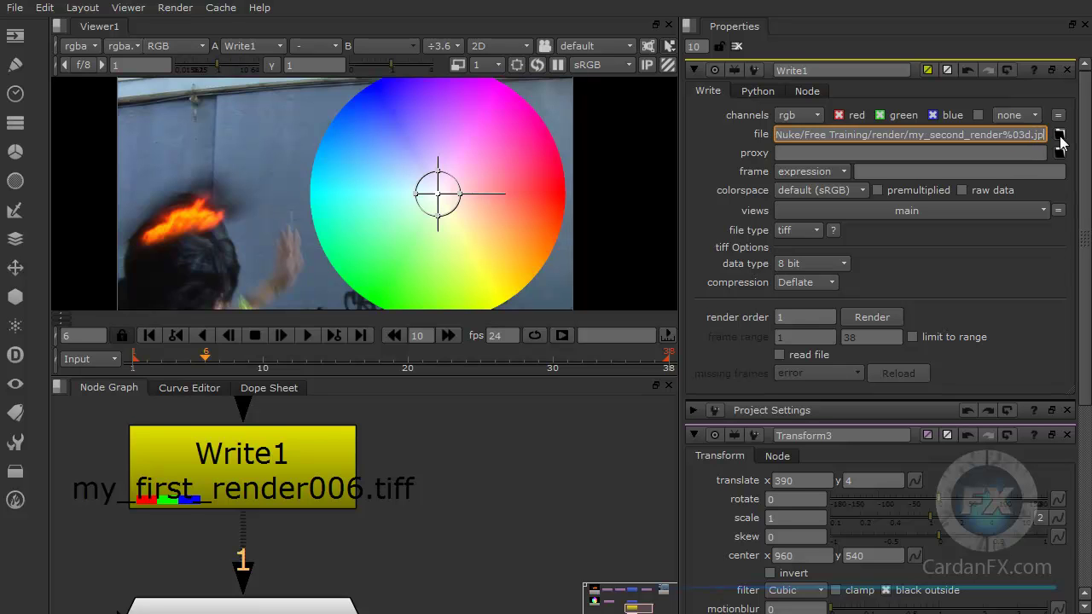
key("BackSpace")
key("BackSpace")
type("eg")
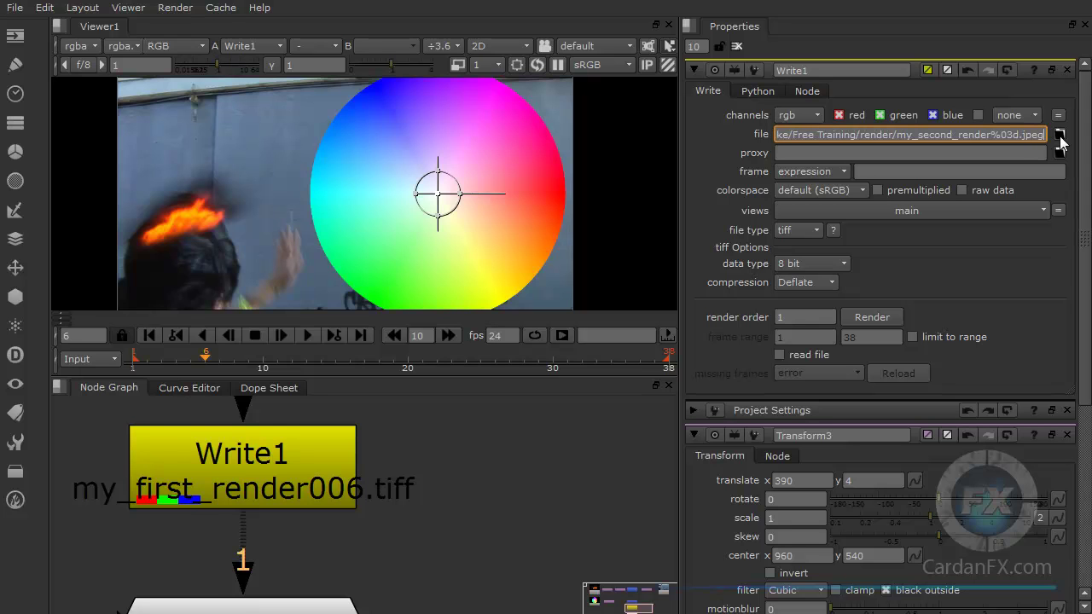
key("Return")
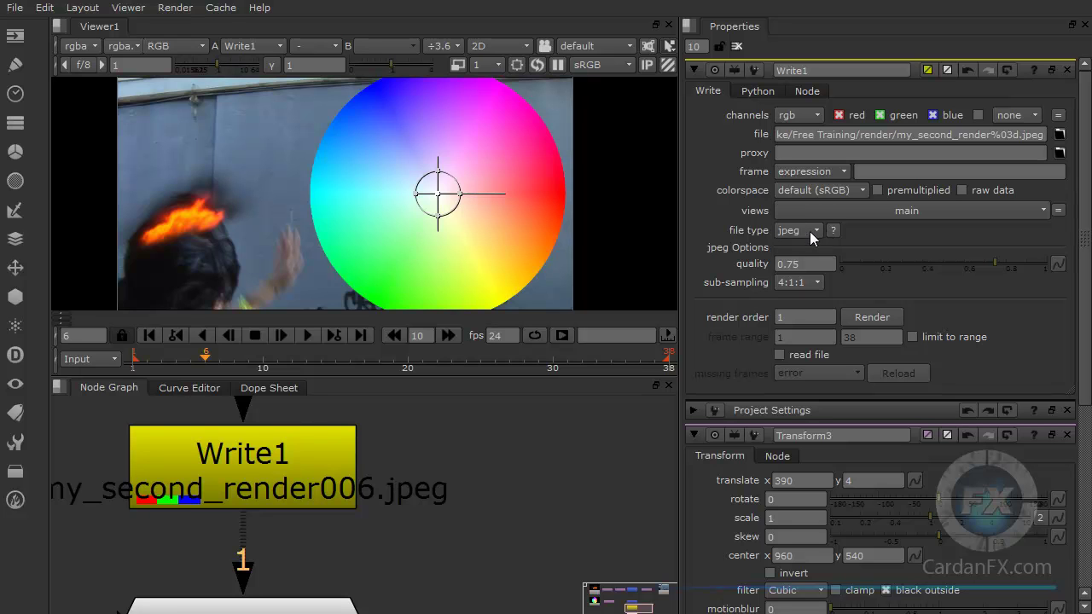
left_click_drag(992, 266, 863, 261)
Duplicate the Write1 node, place the copy to the right of the node tree and connect its input to Merge1.
scroll(521, 482, "down", 5)
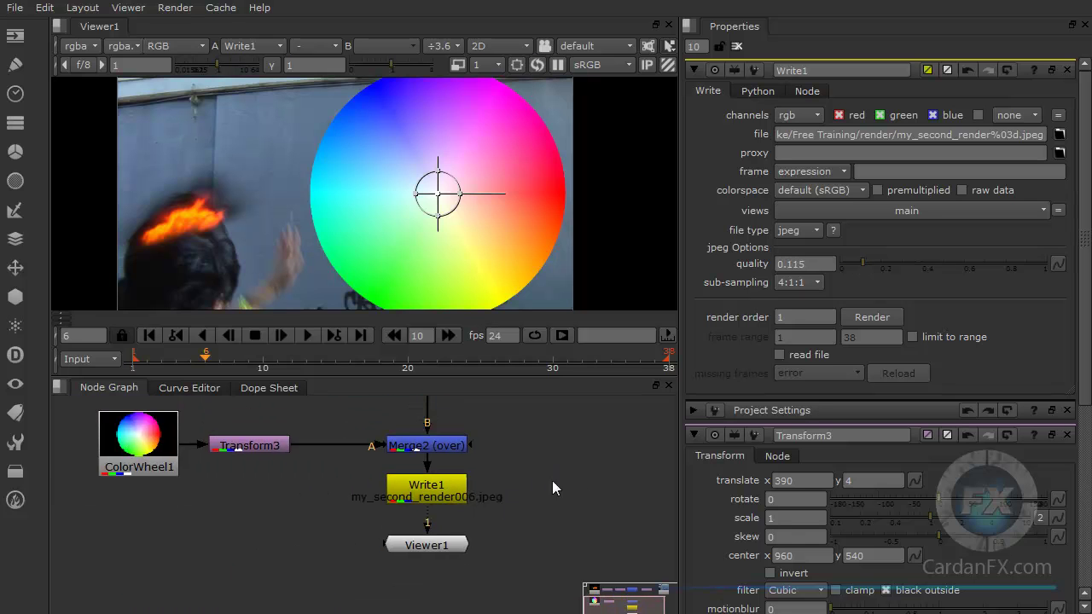
middle_click_drag(553, 486, 518, 526)
left_click(421, 536)
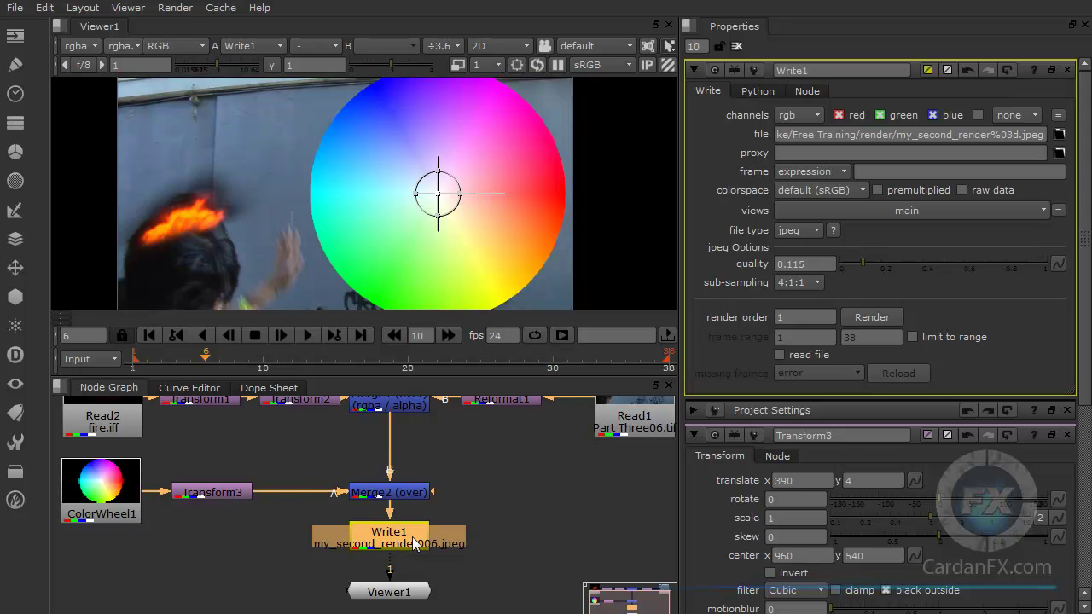
key("ctrl+c")
key("ctrl+v")
left_click_drag(399, 570, 533, 535)
left_click_drag(537, 474, 410, 412)
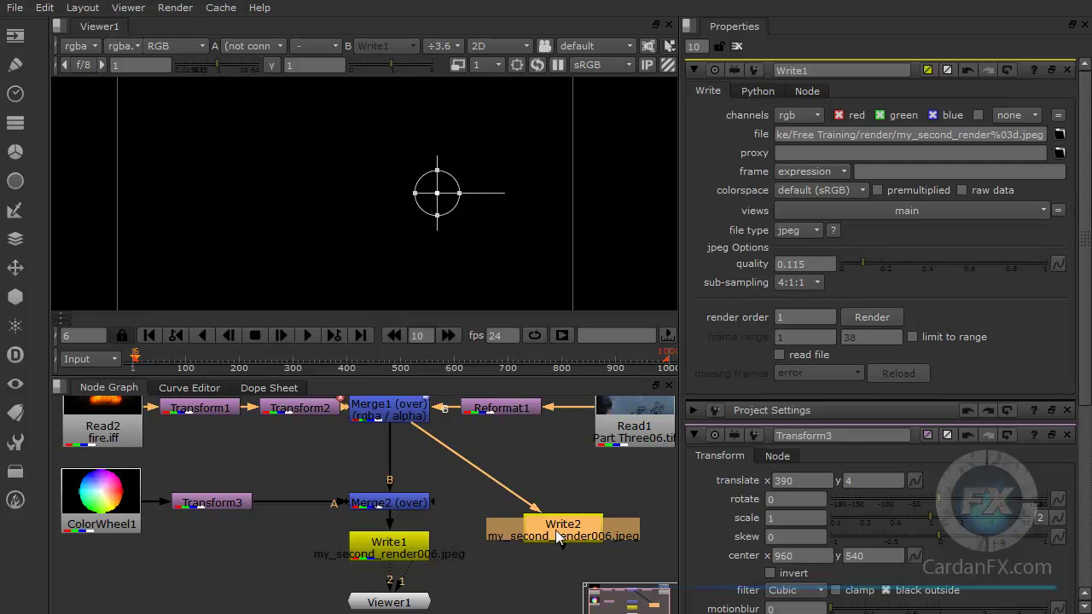
left_click_drag(556, 529, 558, 512)
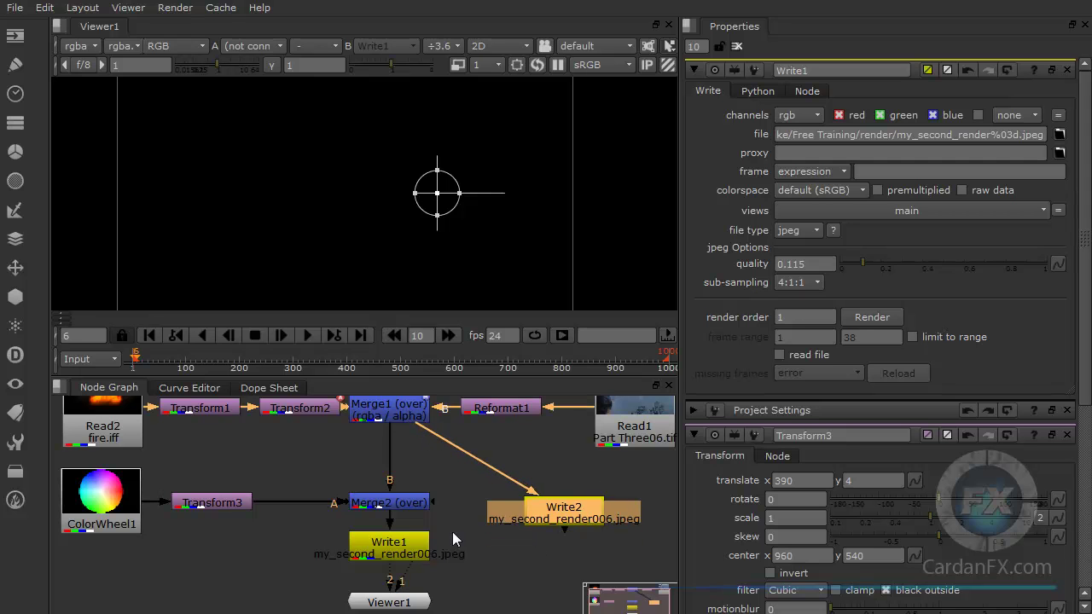
Show Write1's output in the viewer again and shift the Write2 node slightly further away from Merge2.
left_click(398, 556)
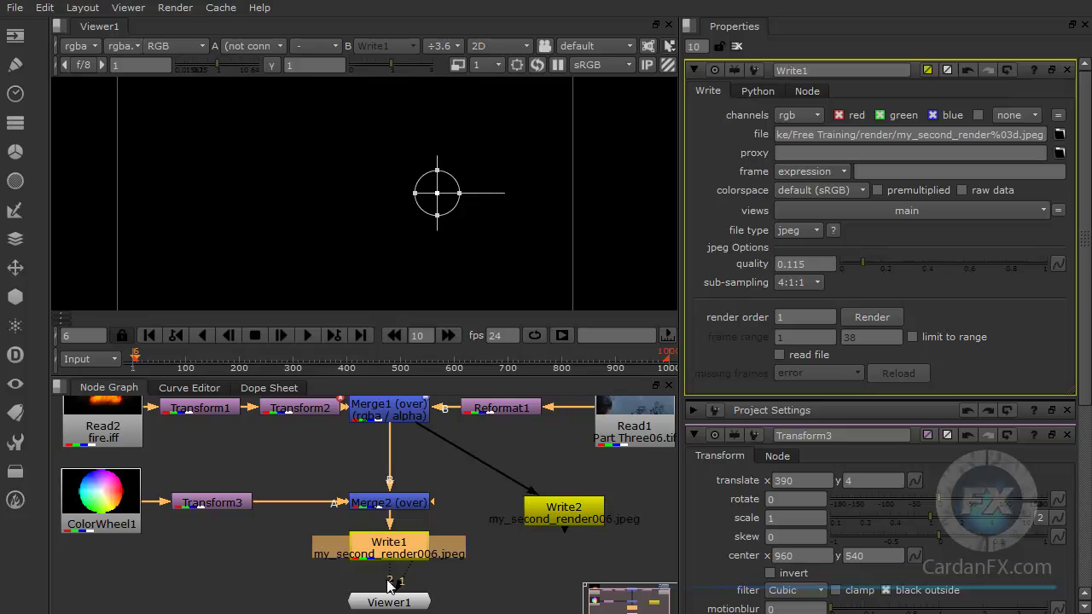
key("1")
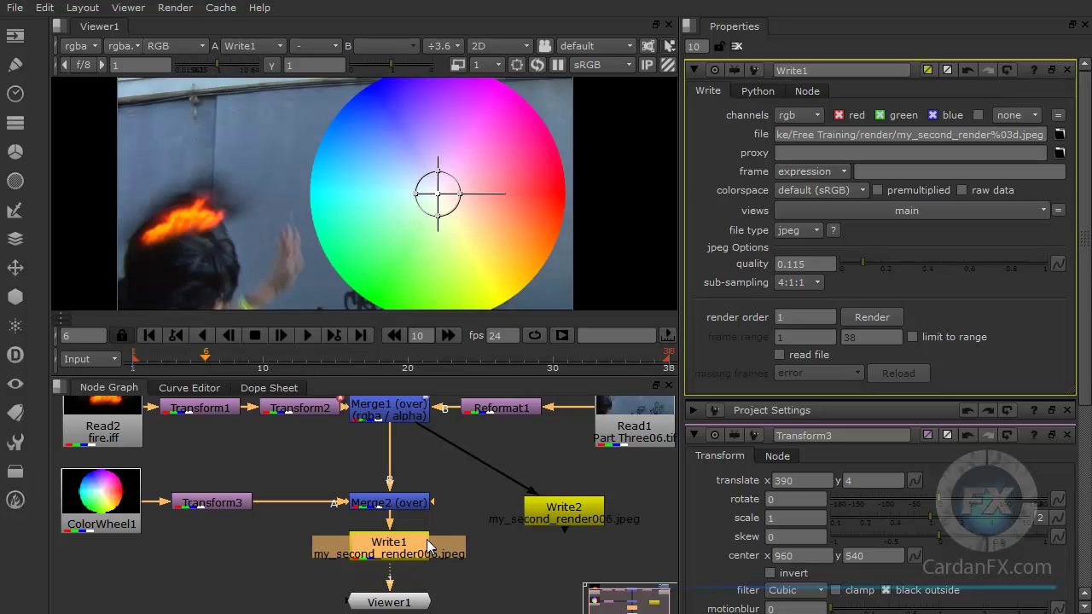
left_click(567, 512)
left_click_drag(567, 518, 584, 512)
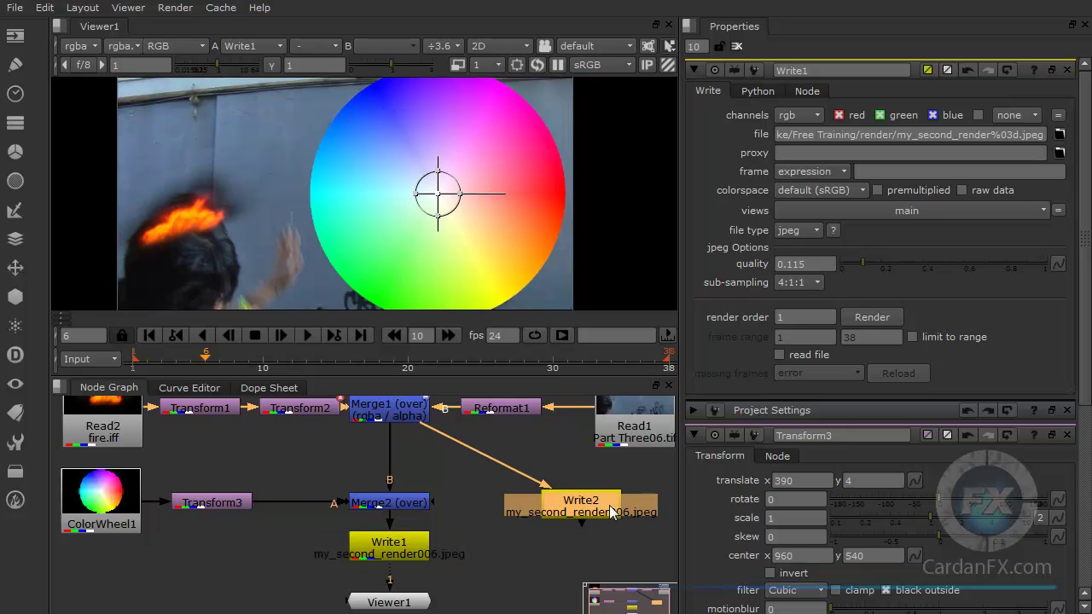
Review the commands for rendering all or only selected nodes, with Write1 and Write2 selected in turn, without rendering.
left_click(395, 547)
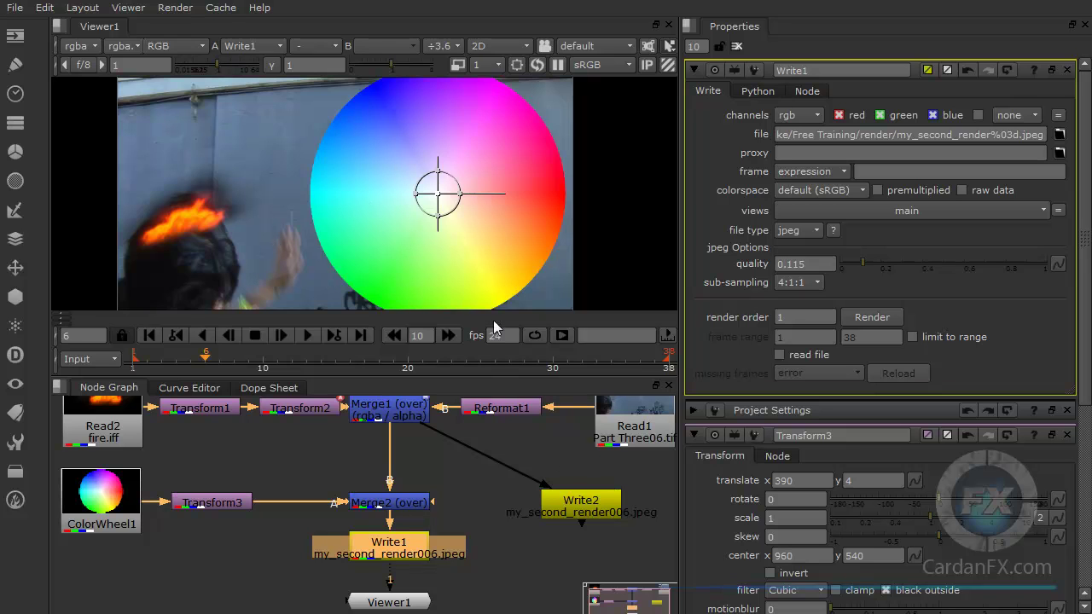
left_click(181, 8)
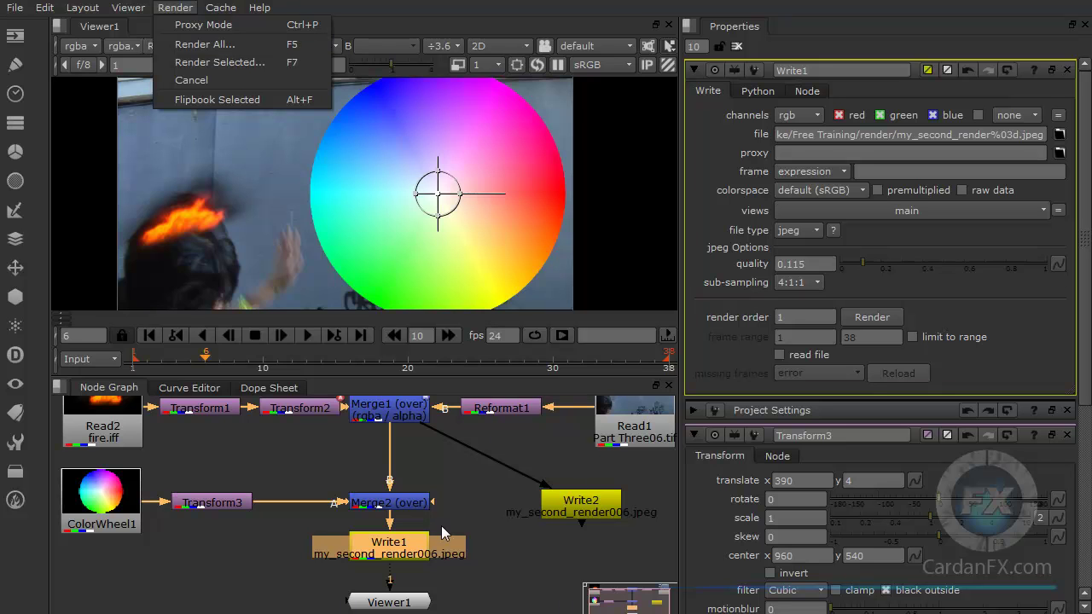
left_click(498, 558)
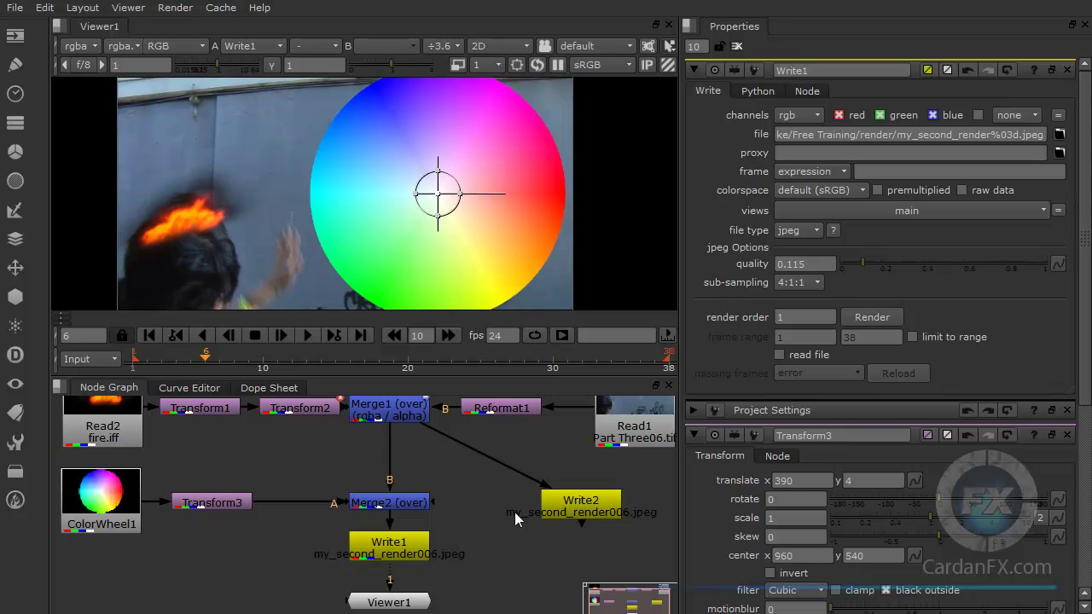
left_click(576, 498)
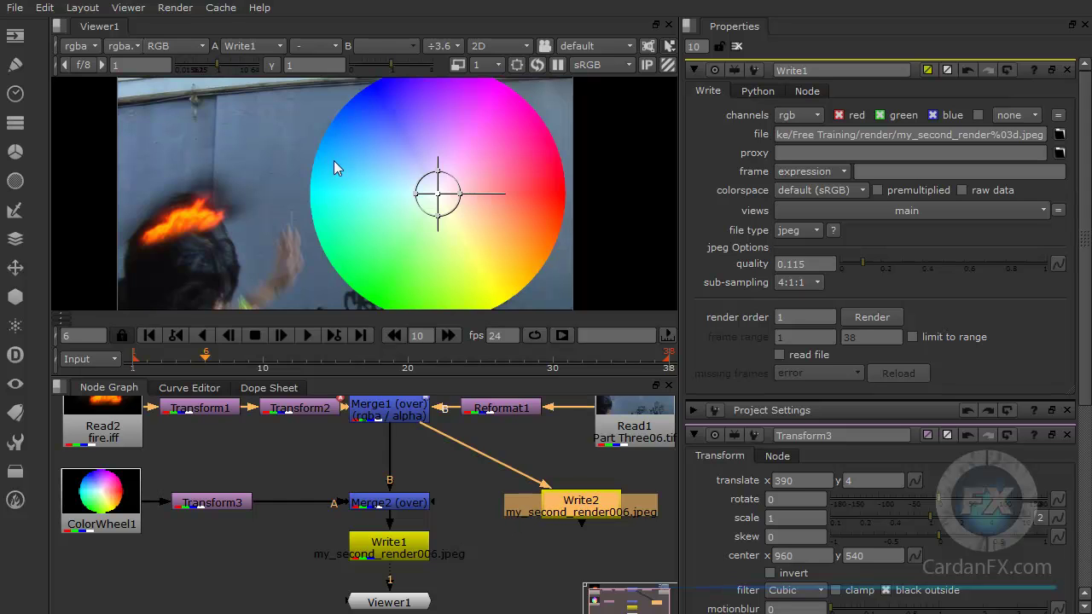
left_click(175, 8)
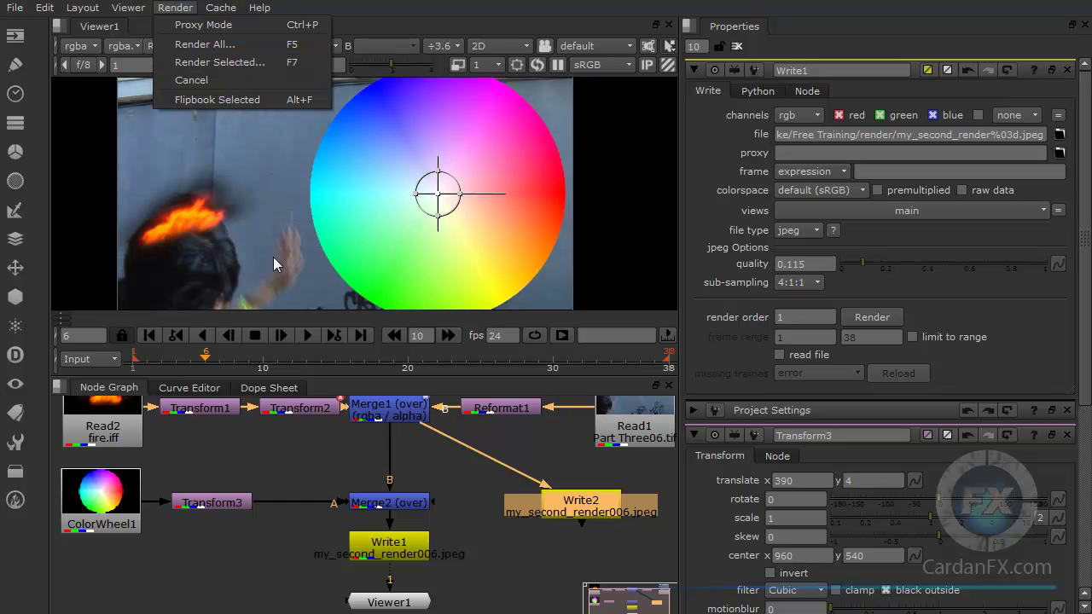
left_click(460, 564)
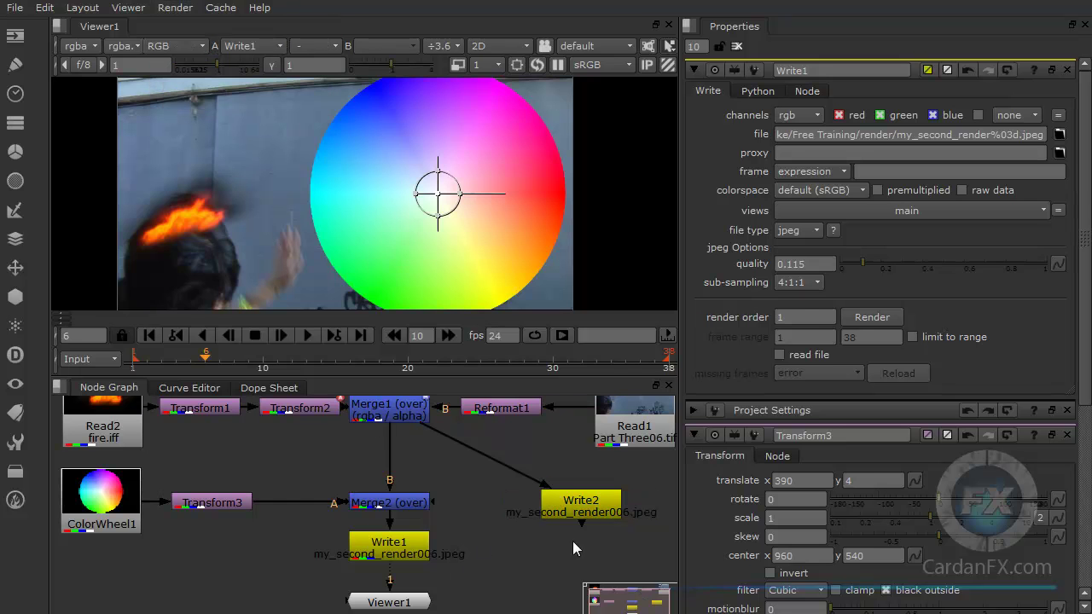
Render Write2 for the custom frame range 1-38.
double_click(581, 505)
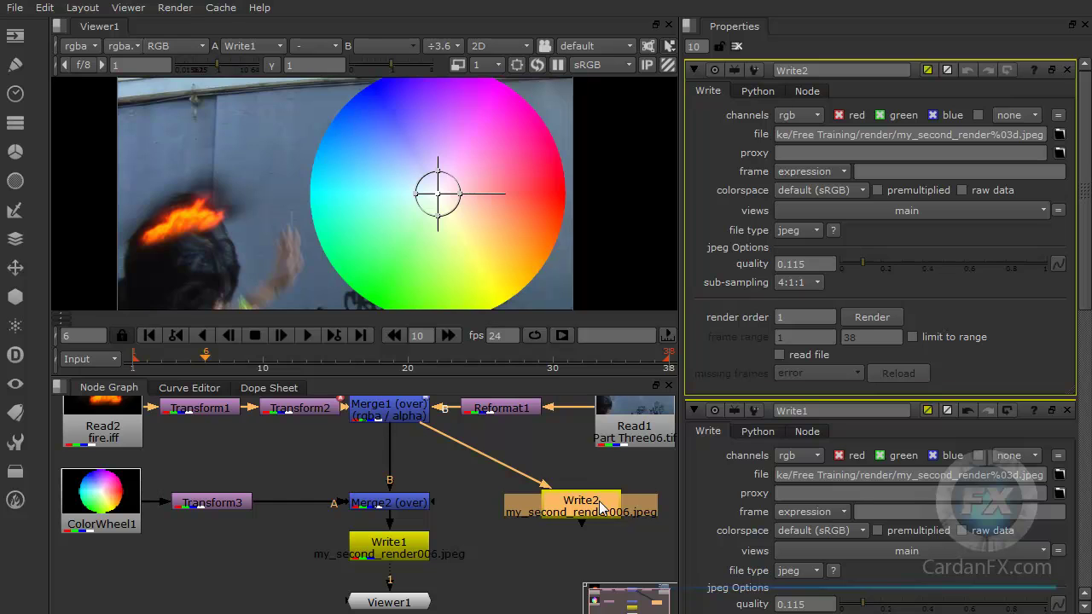
left_click(869, 318)
left_click_drag(865, 250, 870, 200)
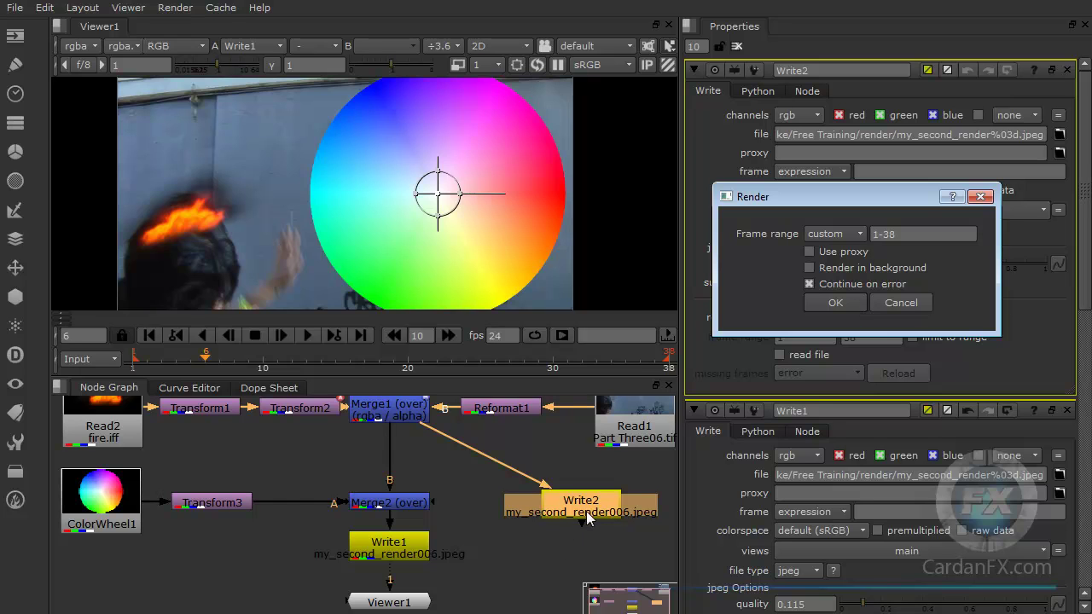
left_click(832, 305)
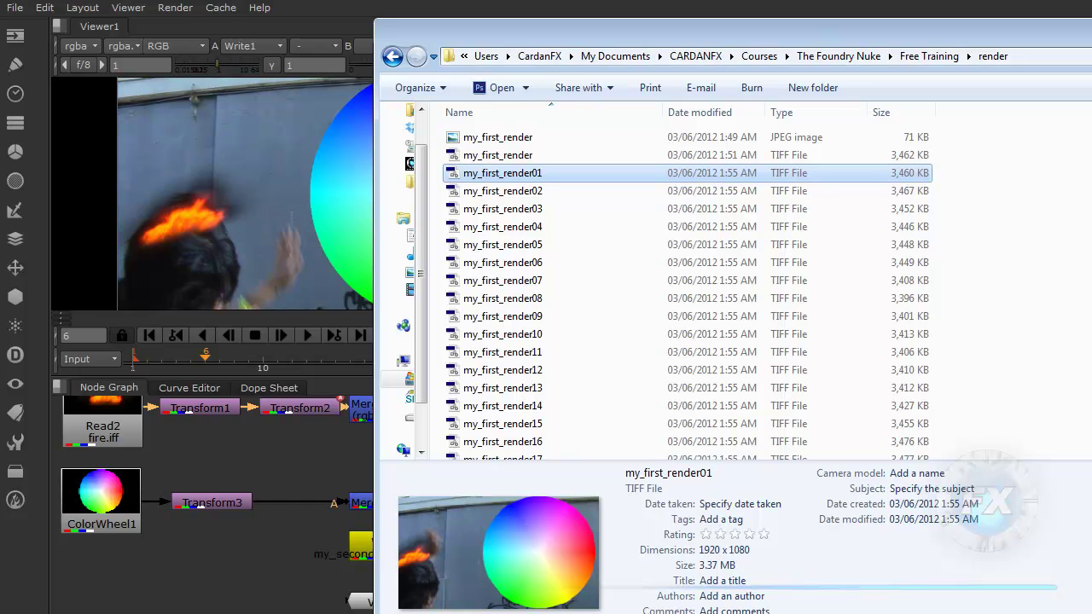
Compare the numbering of the my_second_render JPEG files in Windows Explorer with the 03d placeholder in Write2's file path.
scroll(682, 290, "down", 15)
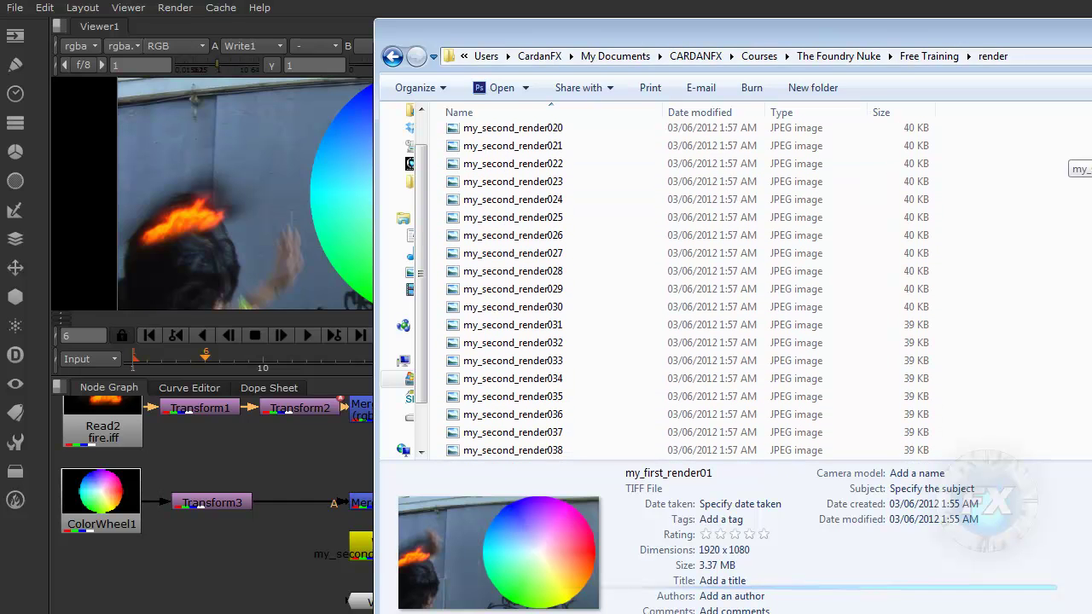
scroll(682, 290, "up", 8)
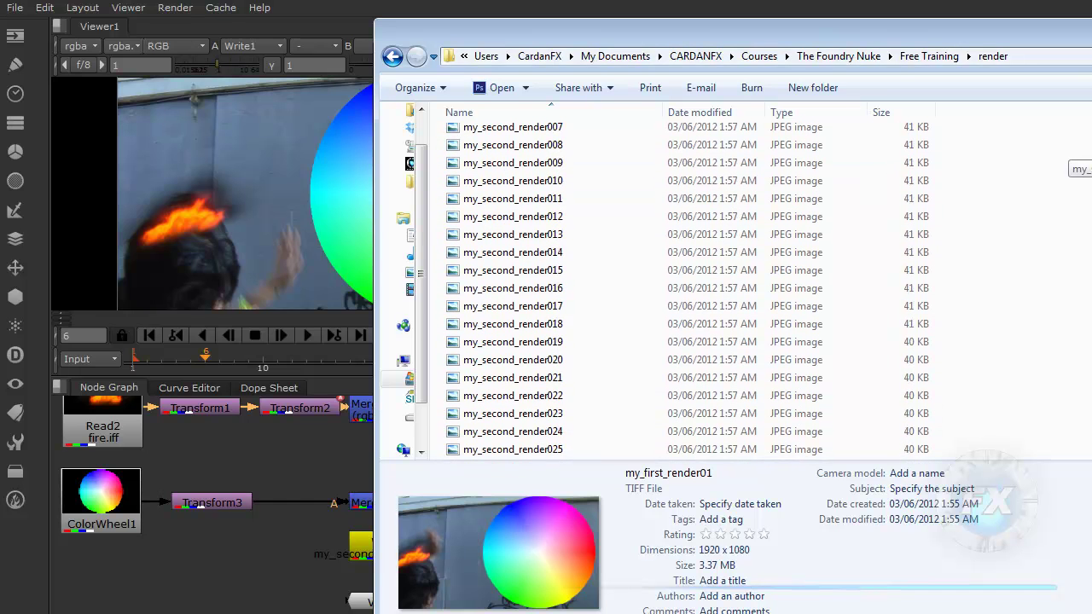
scroll(682, 290, "down", 2)
scroll(688, 290, "up", 1)
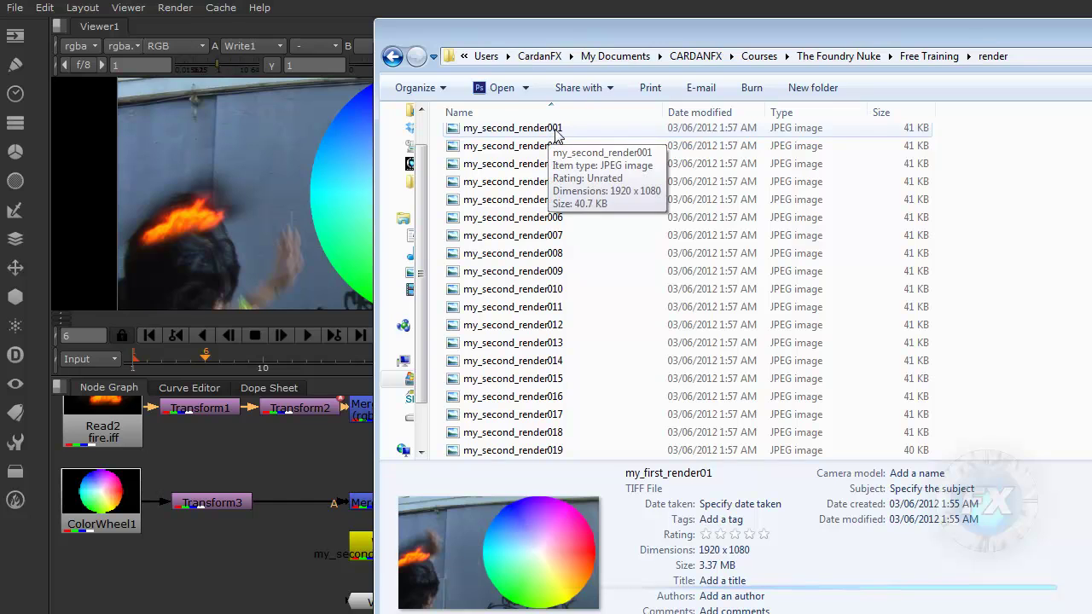
key("alt+Tab")
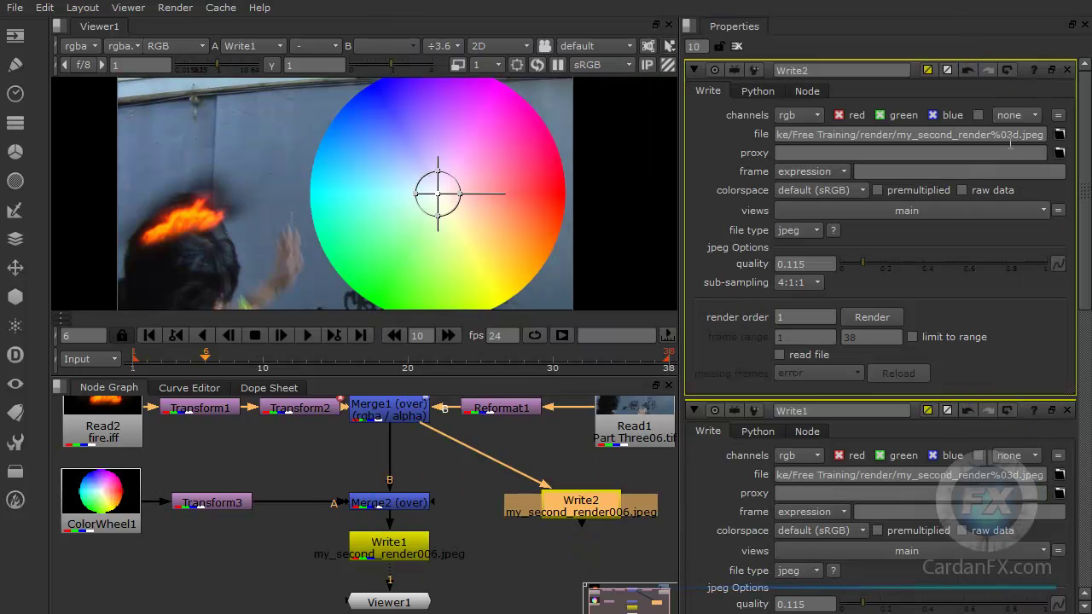
left_click(1009, 135)
left_click_drag(1000, 135, 1021, 137)
Preview the last my_second_render frames up to 038 in Windows Explorer, then return to Nuke and deselect all nodes.
key("alt+Tab")
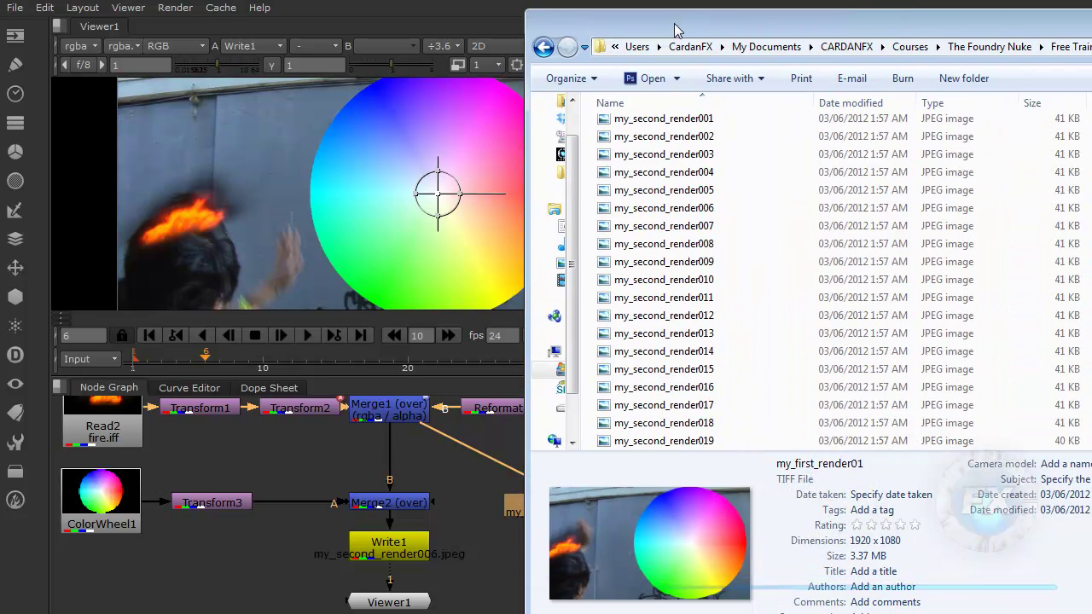
scroll(620, 336, "down", 1)
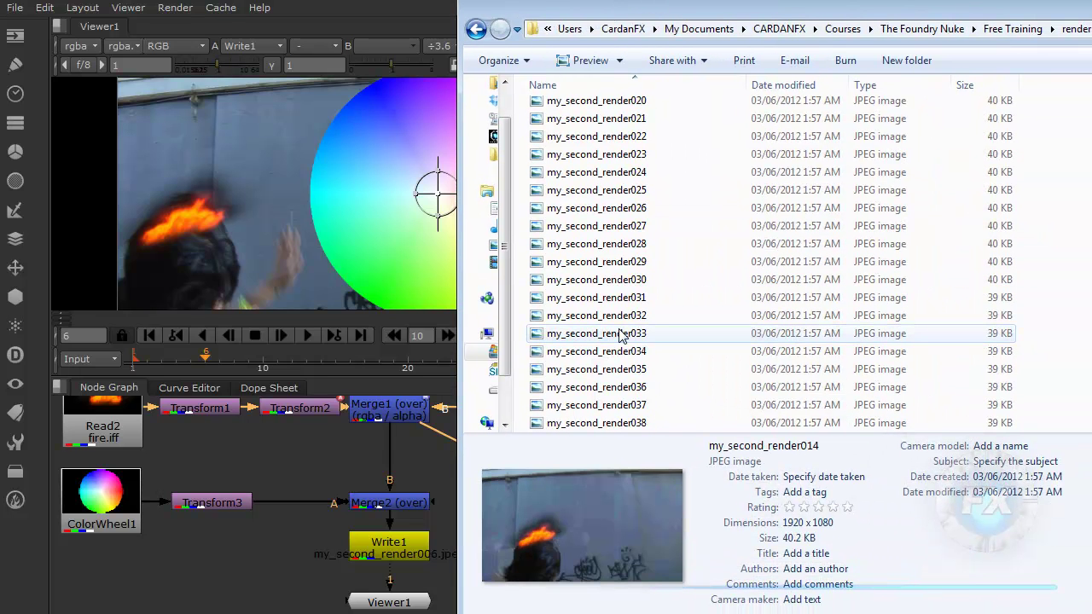
left_click(620, 333)
left_click(621, 351)
key("Down")
key("Down")
key("Down")
key("Down")
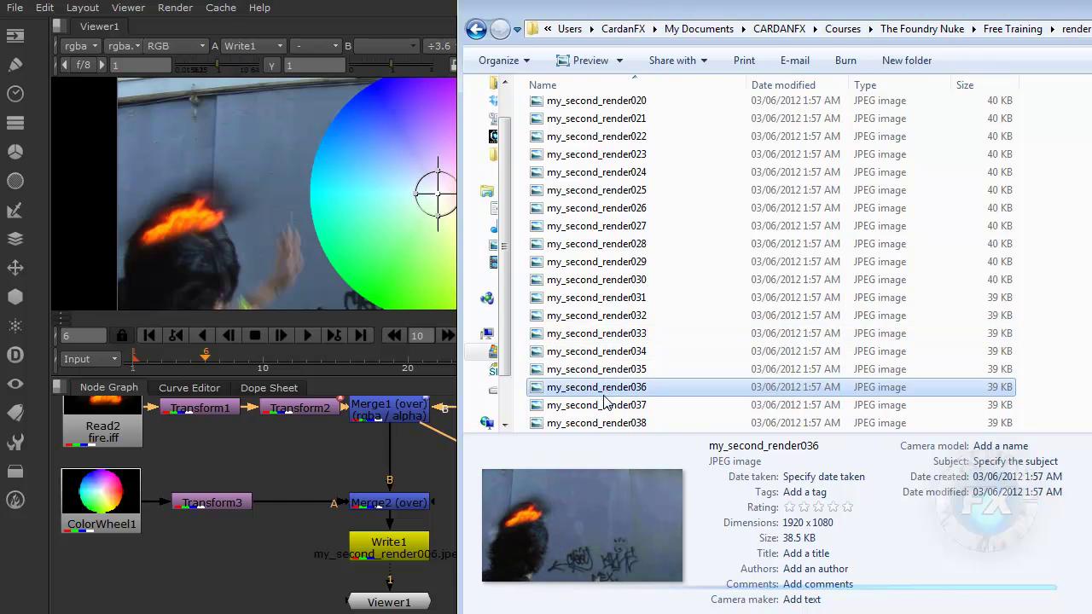
scroll(609, 316, "up", 8)
left_click_drag(636, 9, 655, 0)
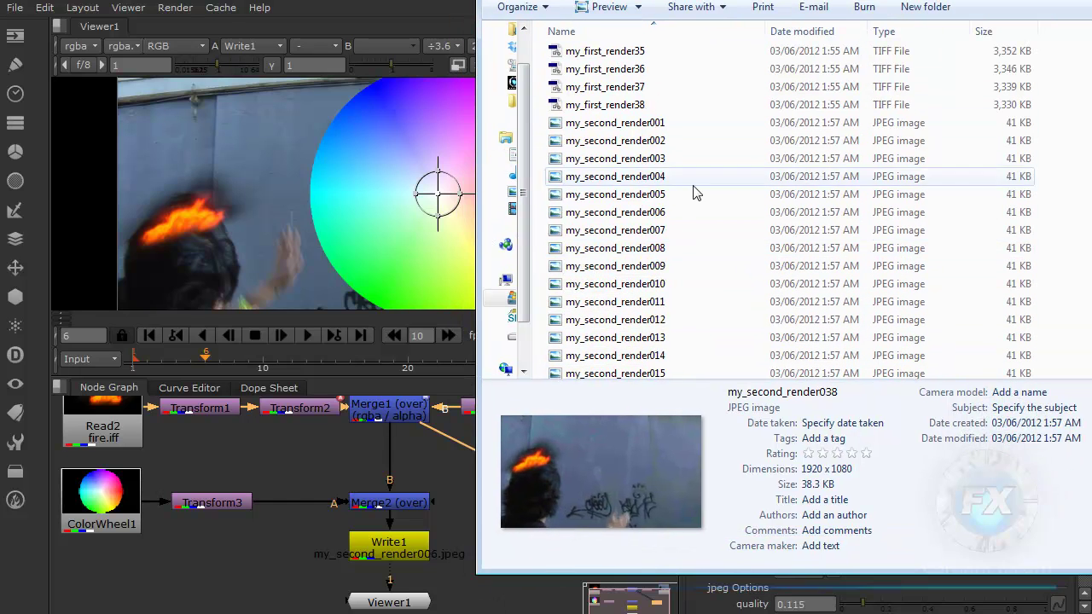
key("alt+Tab")
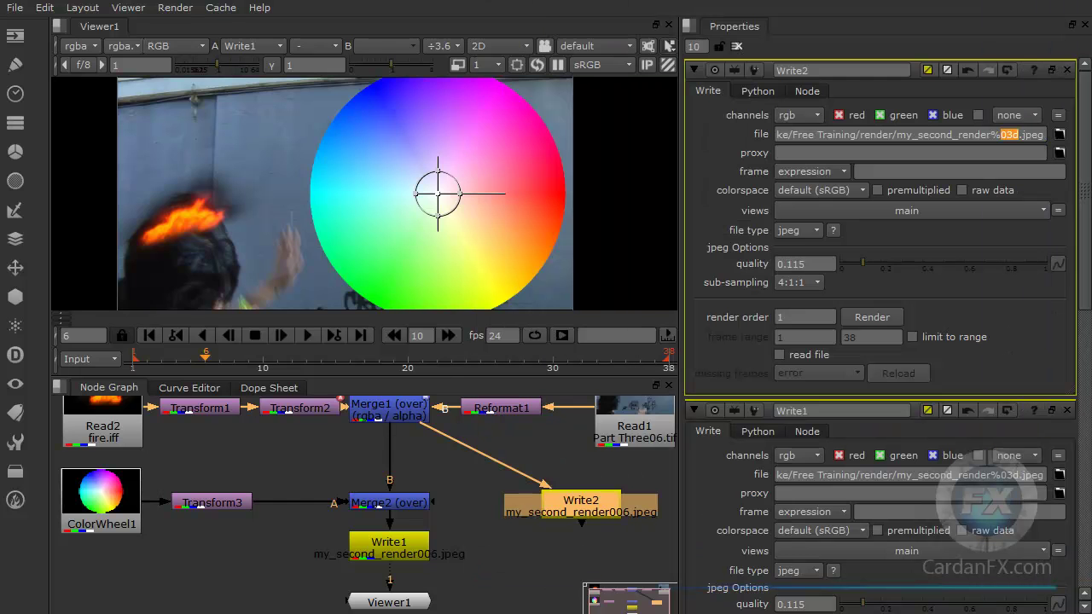
left_click(496, 554)
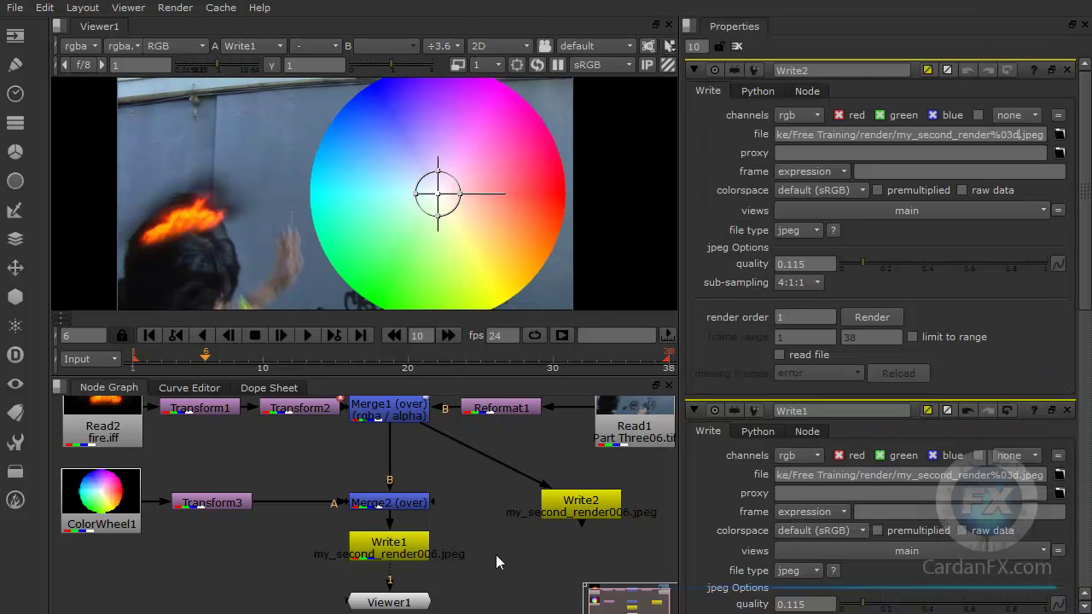